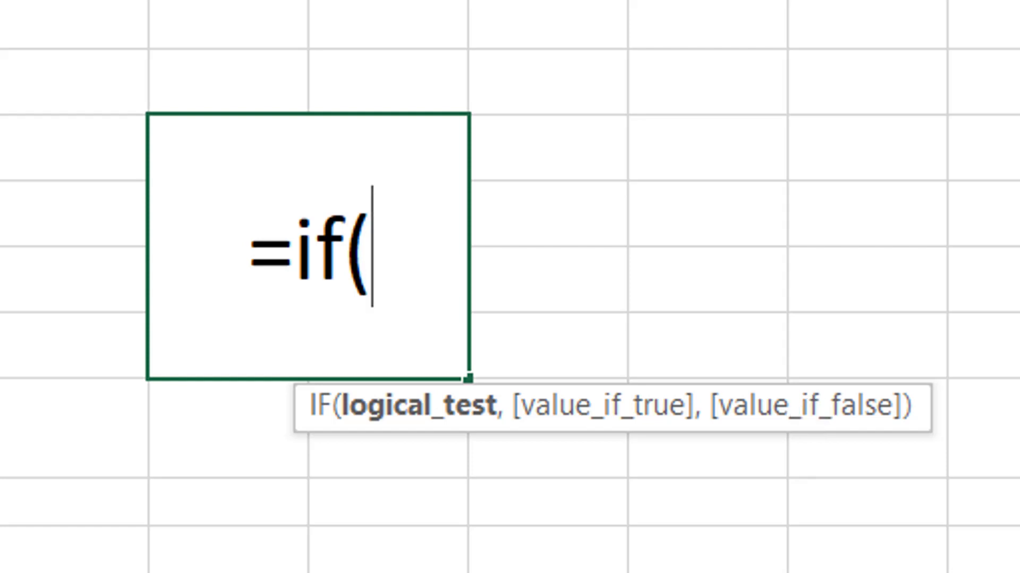
# Cancel the unfinished =if( formula entry
pyautogui.press('Escape')
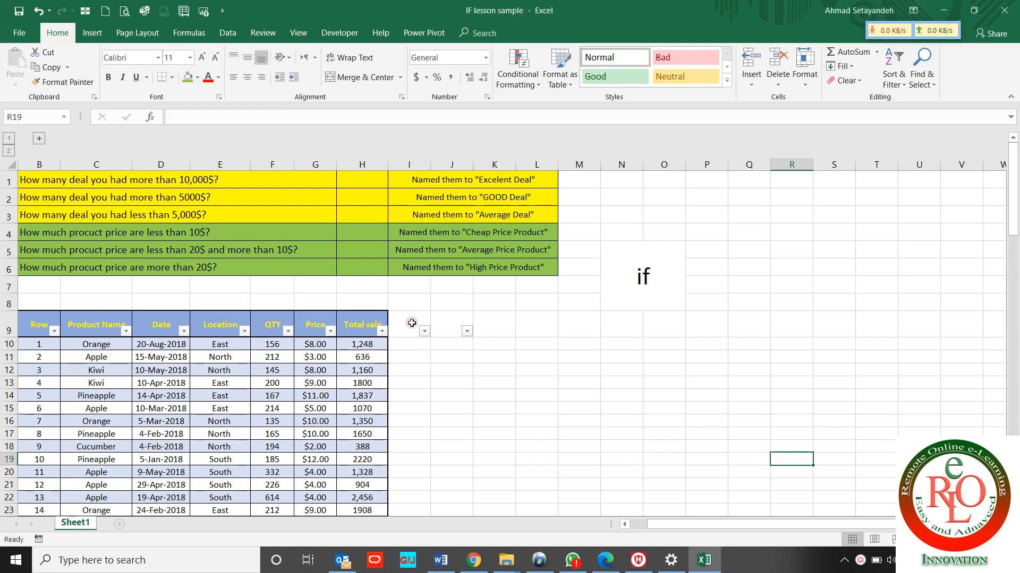
pyautogui.click(412, 325)
pyautogui.click(364, 323)
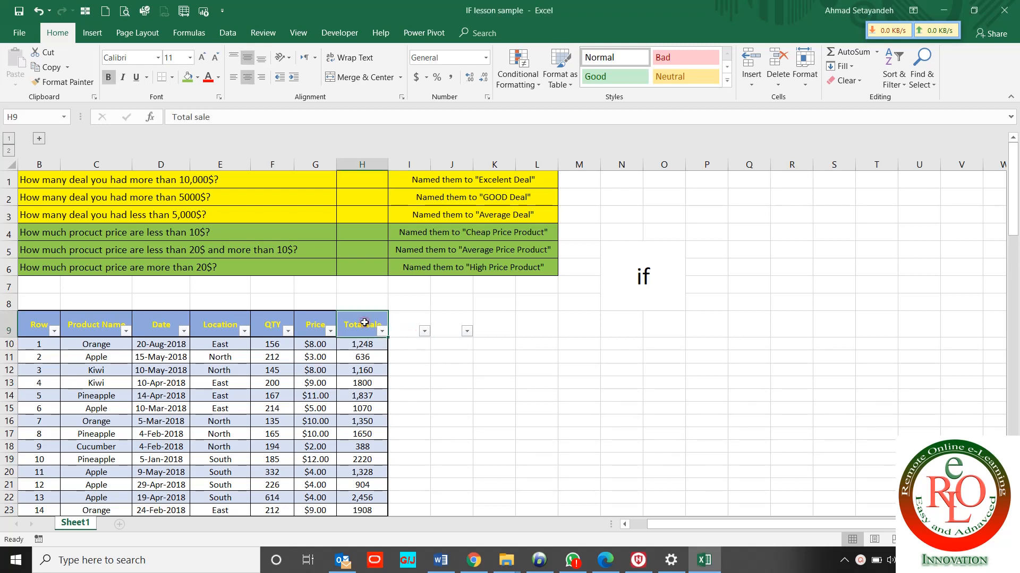
pyautogui.click(403, 325)
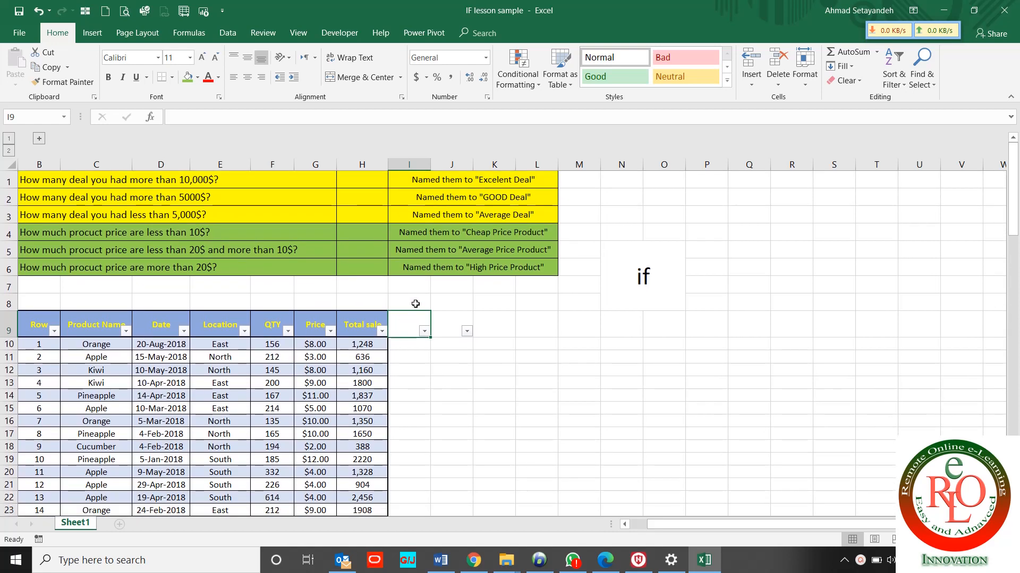
pyautogui.click(457, 184)
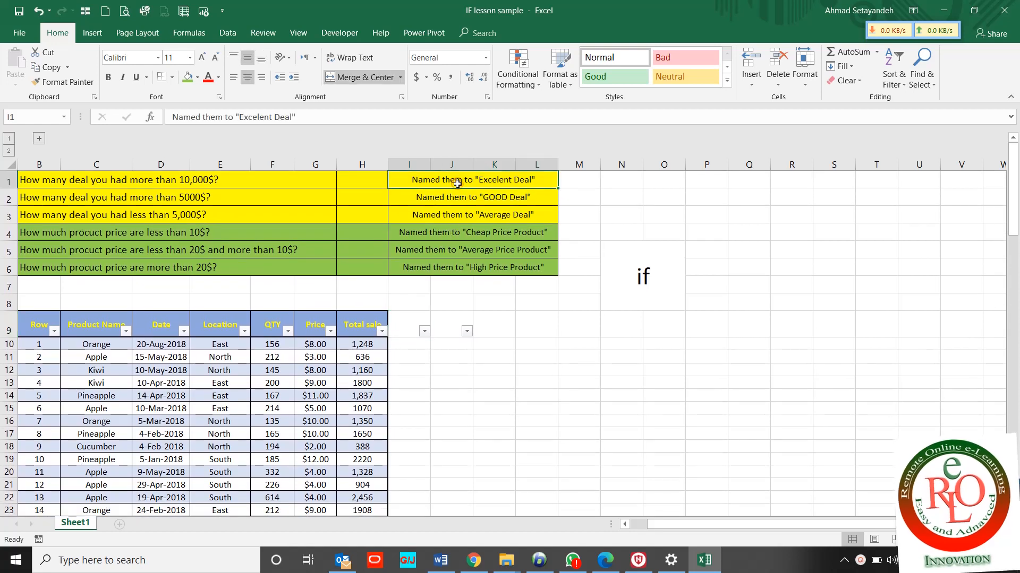
pyautogui.hotkey('shift', 'Down')
pyautogui.hotkey('shift', 'Down')
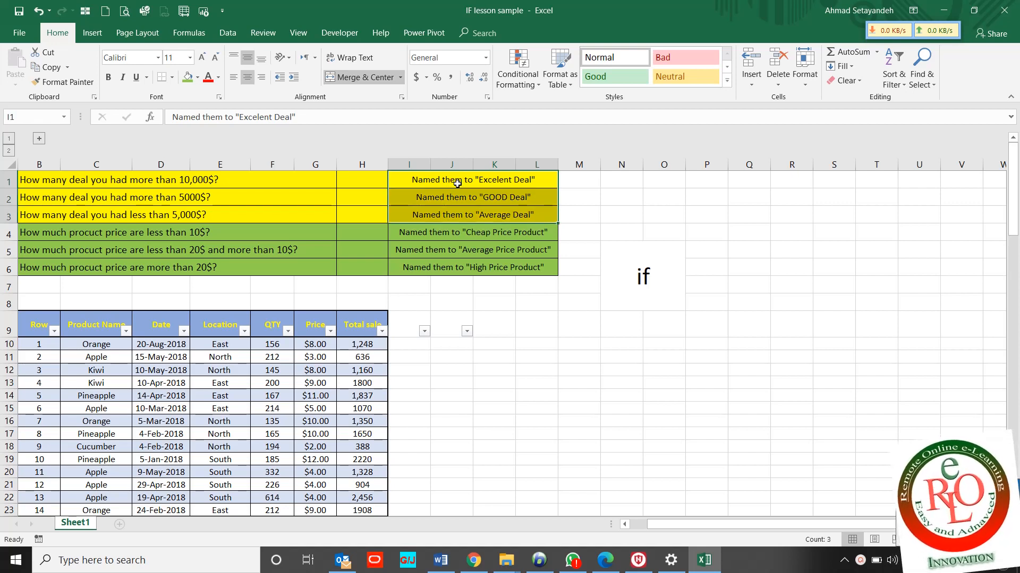
pyautogui.click(410, 327)
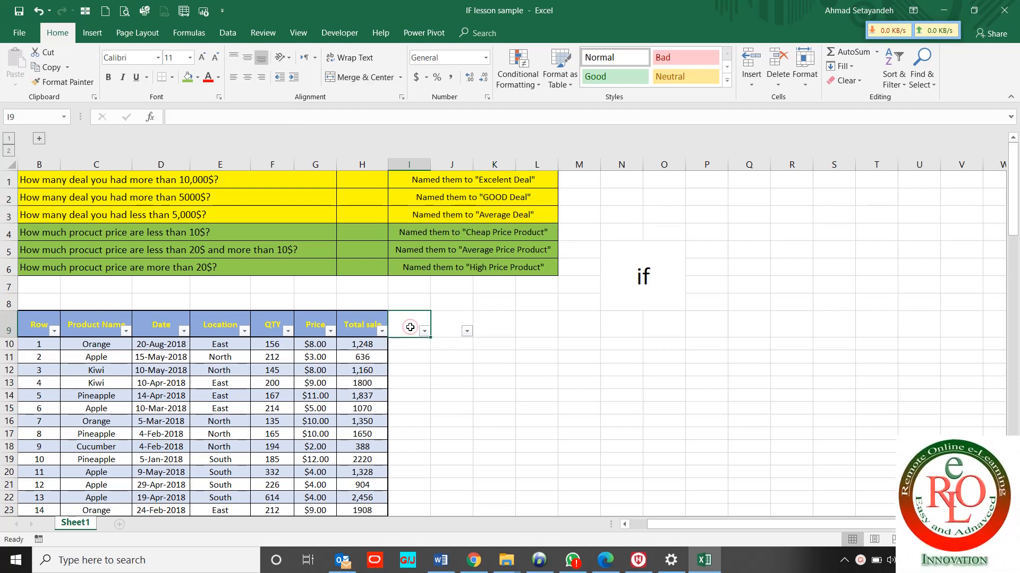
# Add a 'Deal Name' header in I9 and autofit column I to fit it
pyautogui.write('Deal Name')
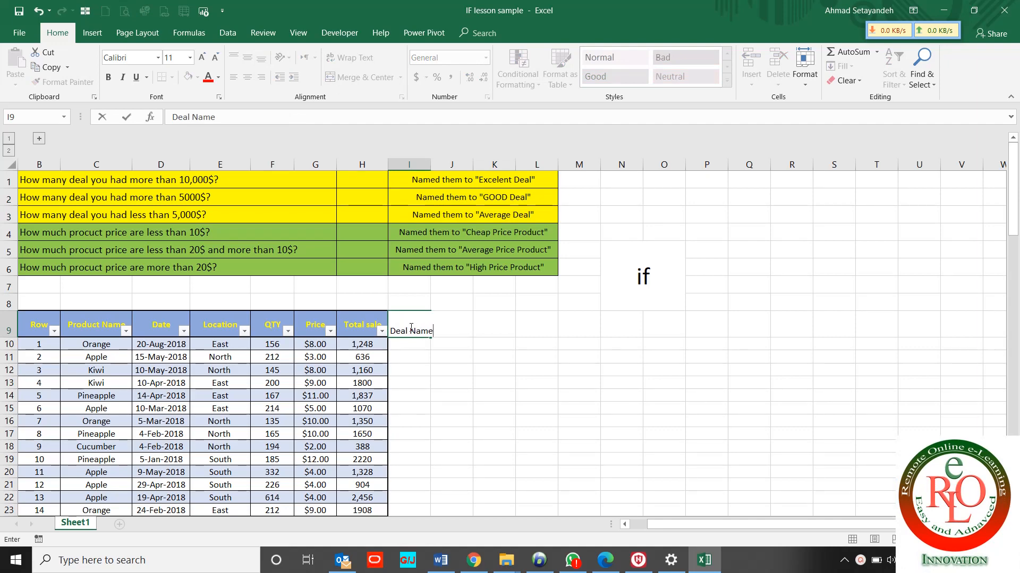
pyautogui.press('Return')
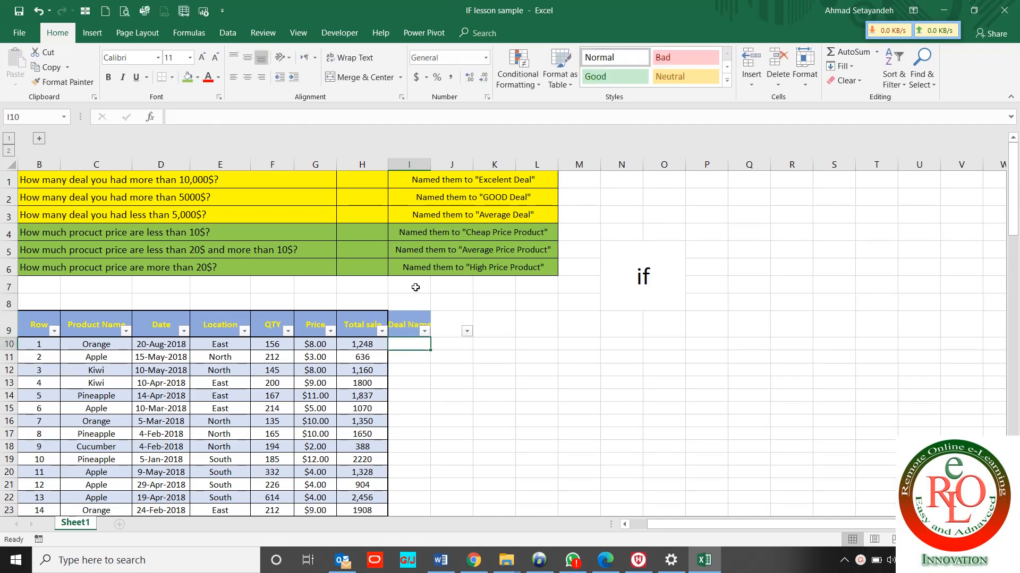
pyautogui.doubleClick(429, 164)
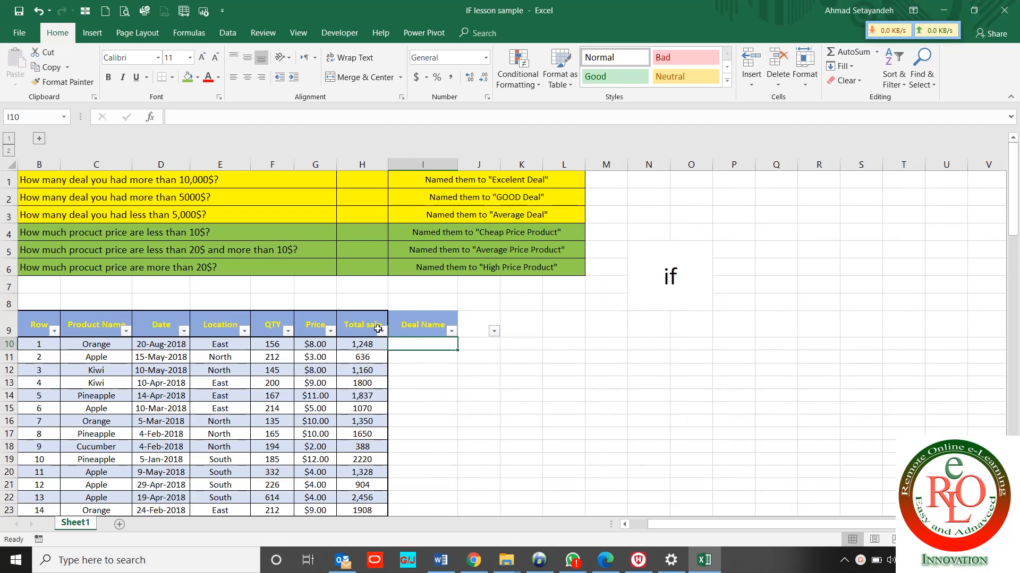
# Review the deals-over-10,000$ question and Total sale column, then select I10
pyautogui.click(177, 182)
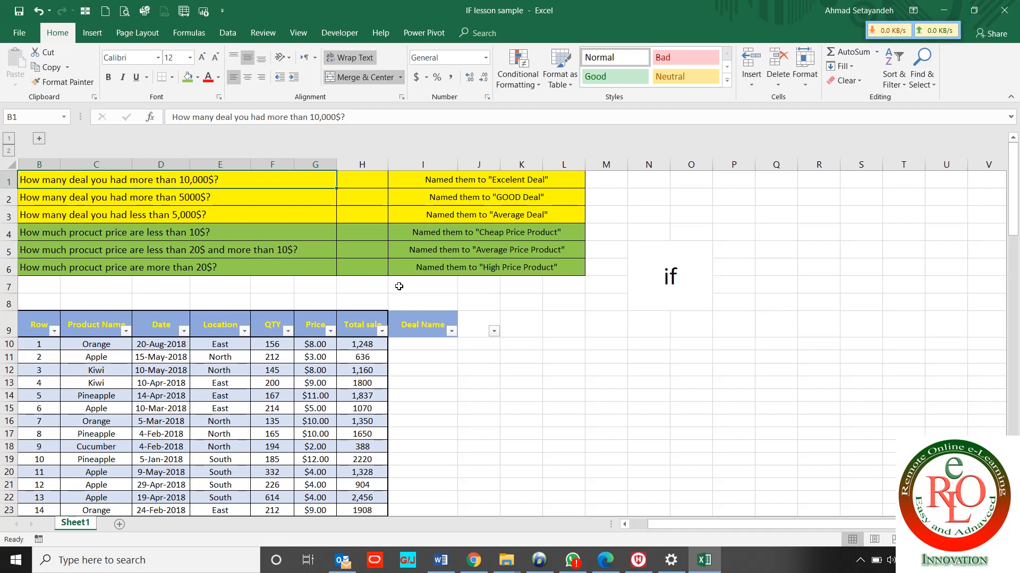
pyautogui.click(373, 327)
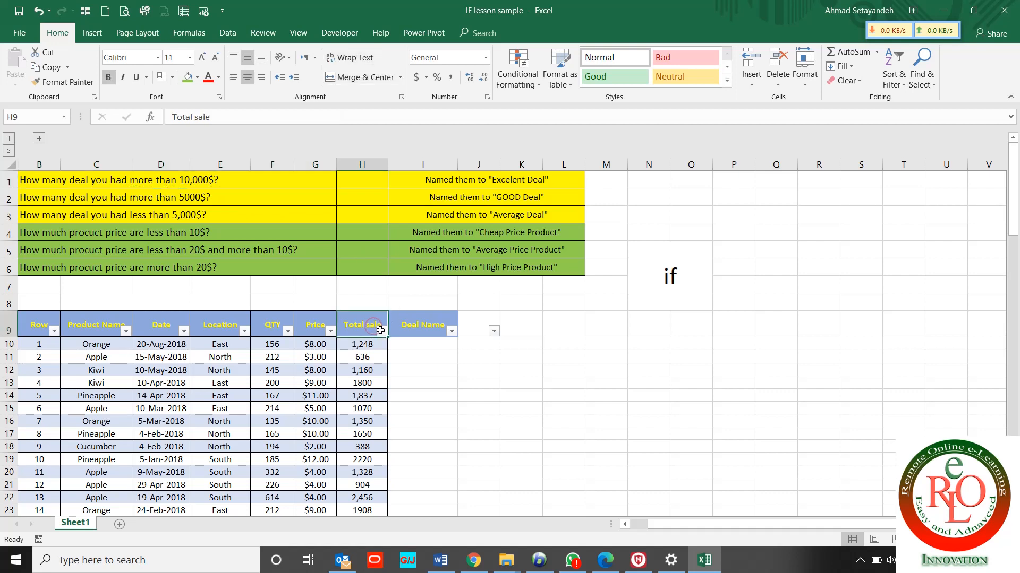
pyautogui.click(408, 346)
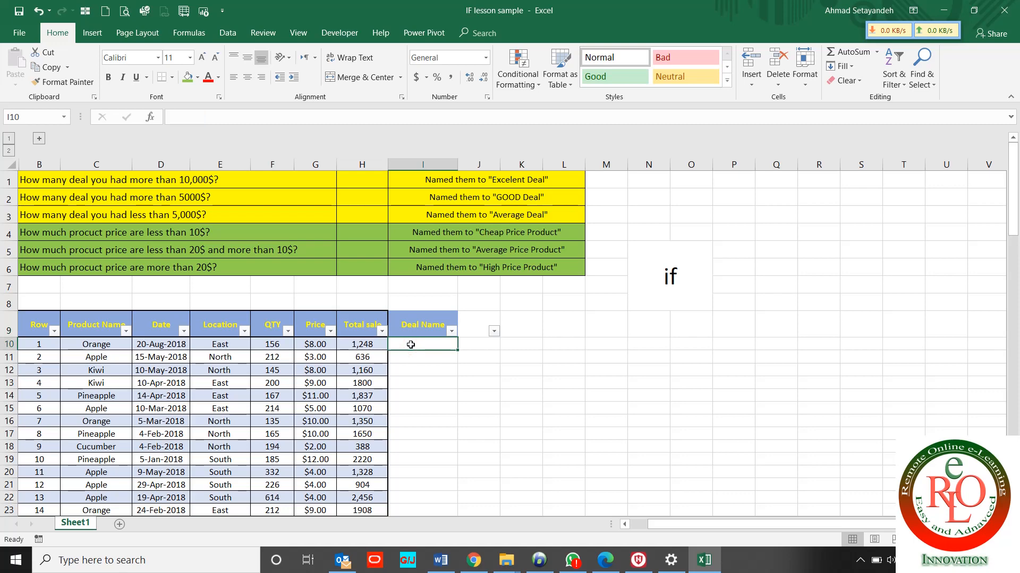
# Enter =IF(H10>10000,"Excellent Deal","") in I10
pyautogui.write('=if(')
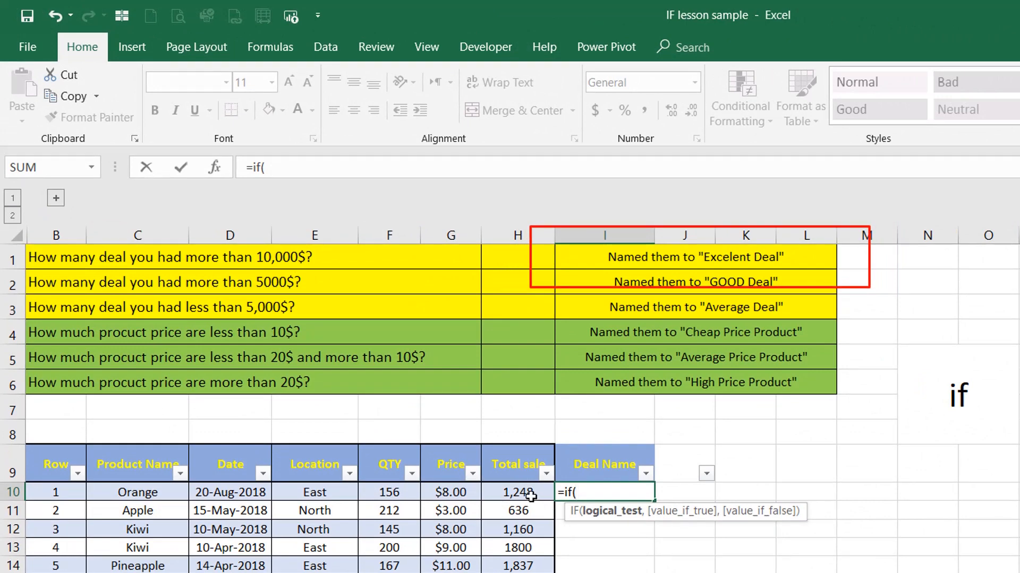
pyautogui.click(530, 495)
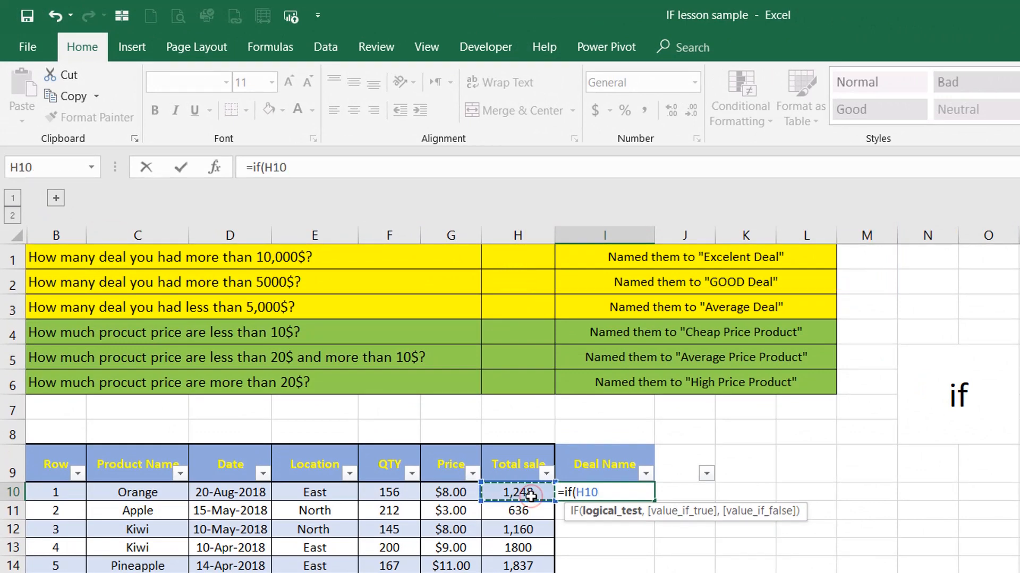
pyautogui.write('>10')
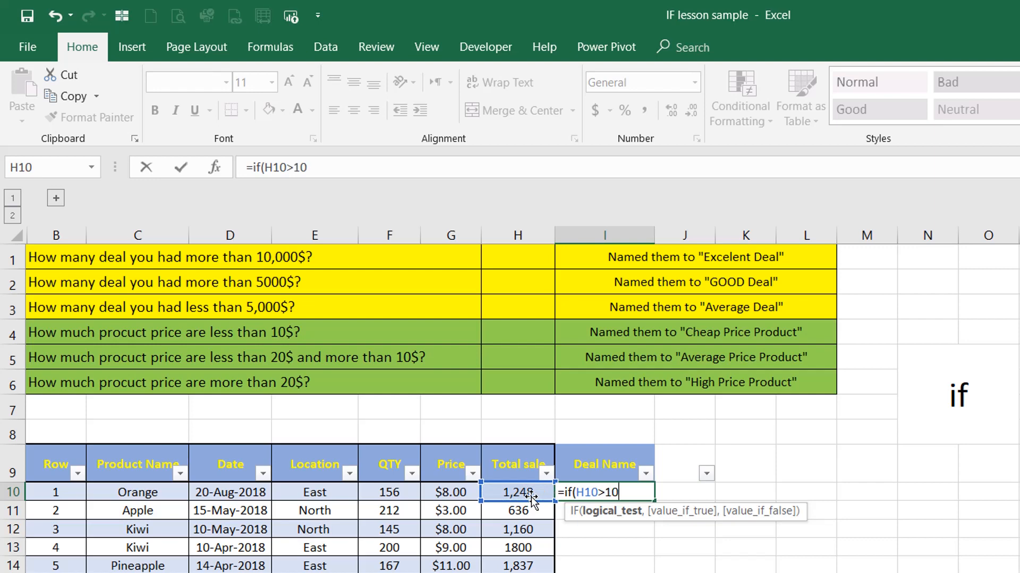
pyautogui.write('000,')
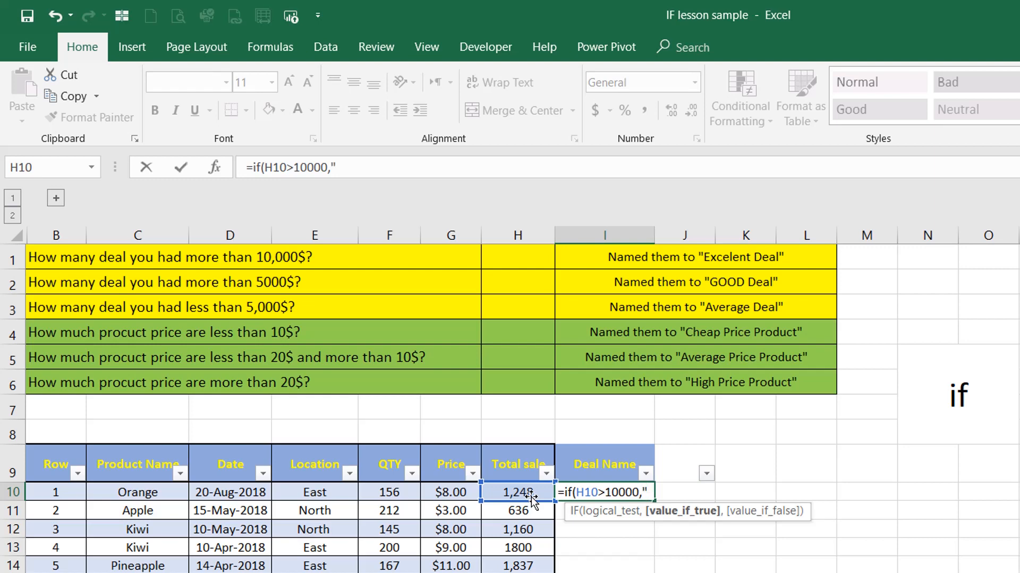
pyautogui.write('"')
pyautogui.moveTo(531, 498); pyautogui.dragTo(685, 443)
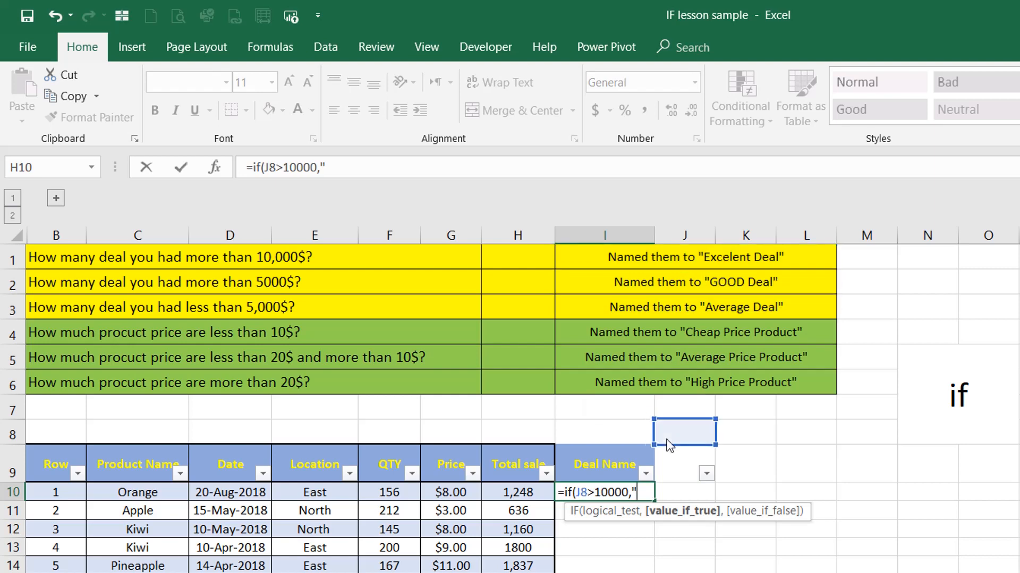
pyautogui.click(410, 173)
pyautogui.write('E')
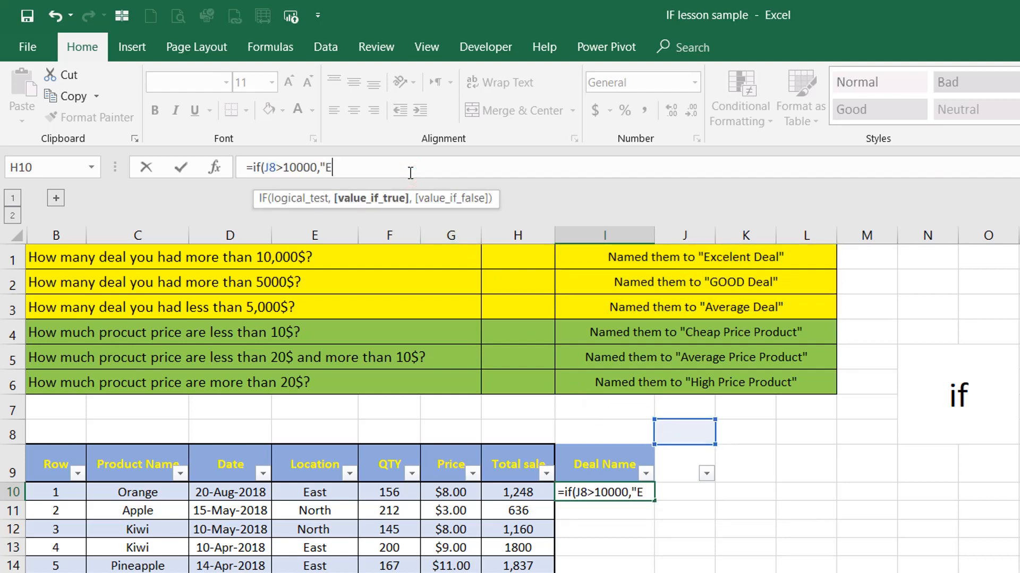
pyautogui.write('xcellent Deal"<')
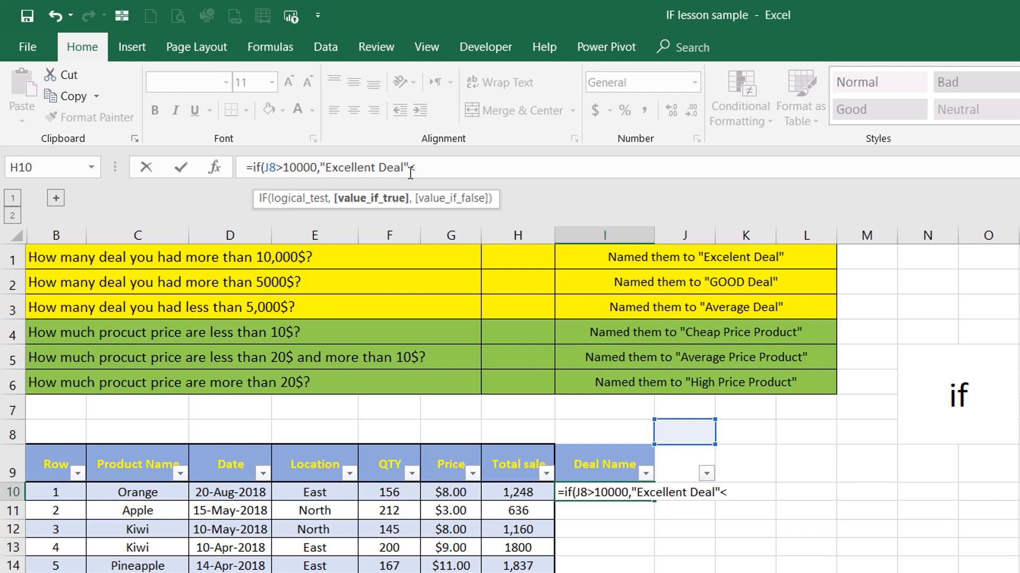
pyautogui.write(',')
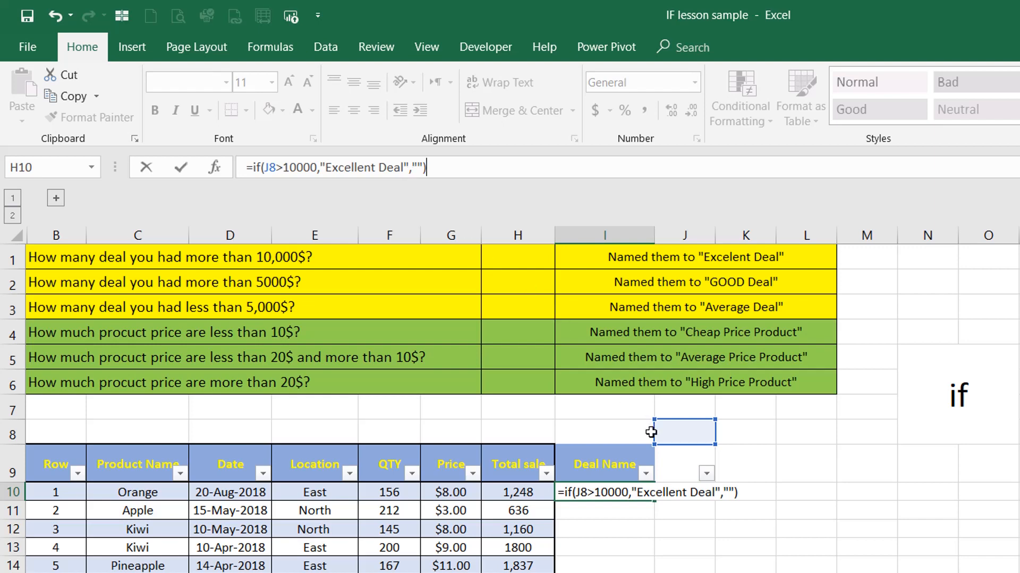
pyautogui.moveTo(654, 435); pyautogui.dragTo(523, 499)
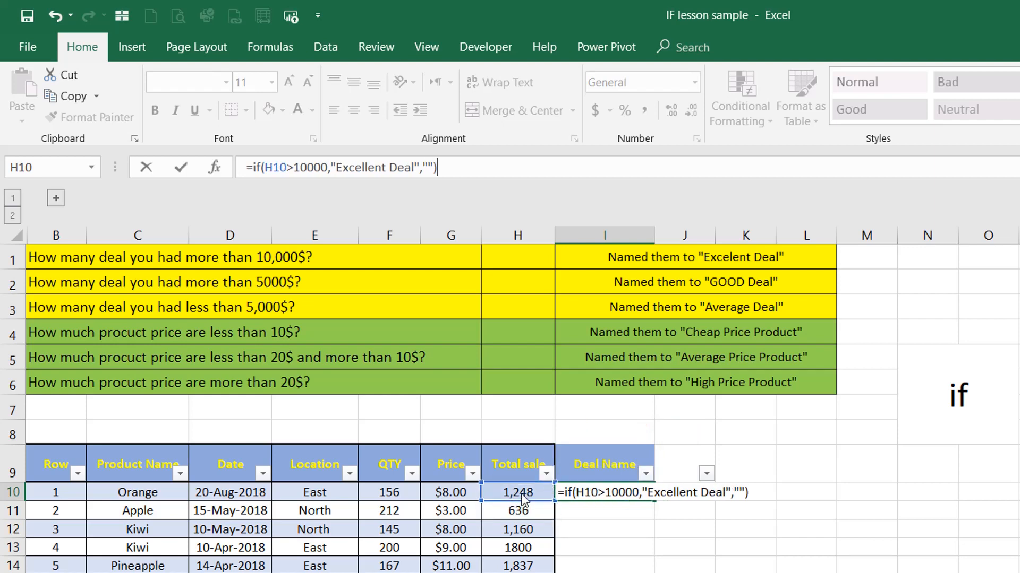
pyautogui.press('Return')
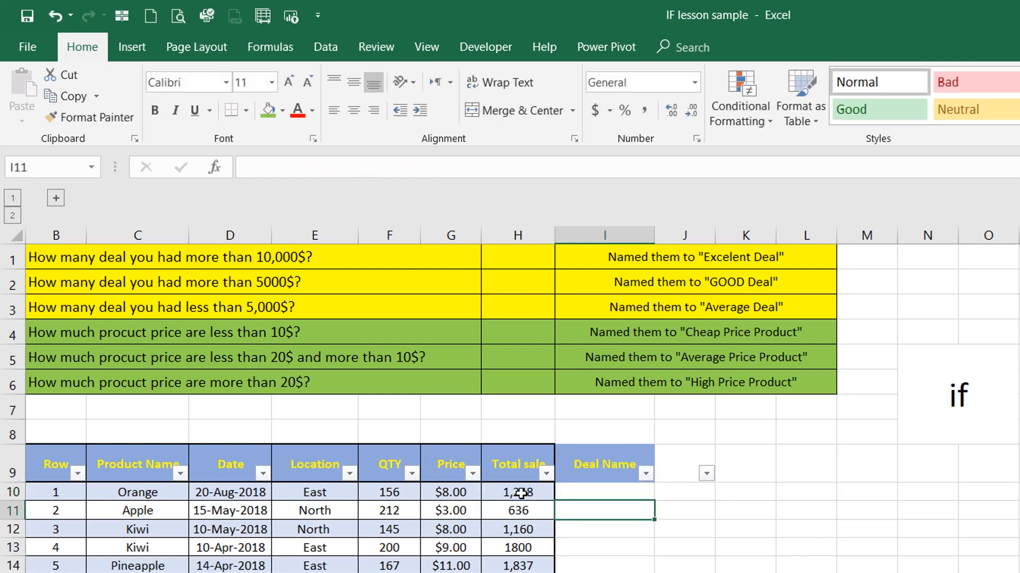
# Copy the I10 Excellent Deal formula down the Deal Name column through I105
pyautogui.click(601, 495)
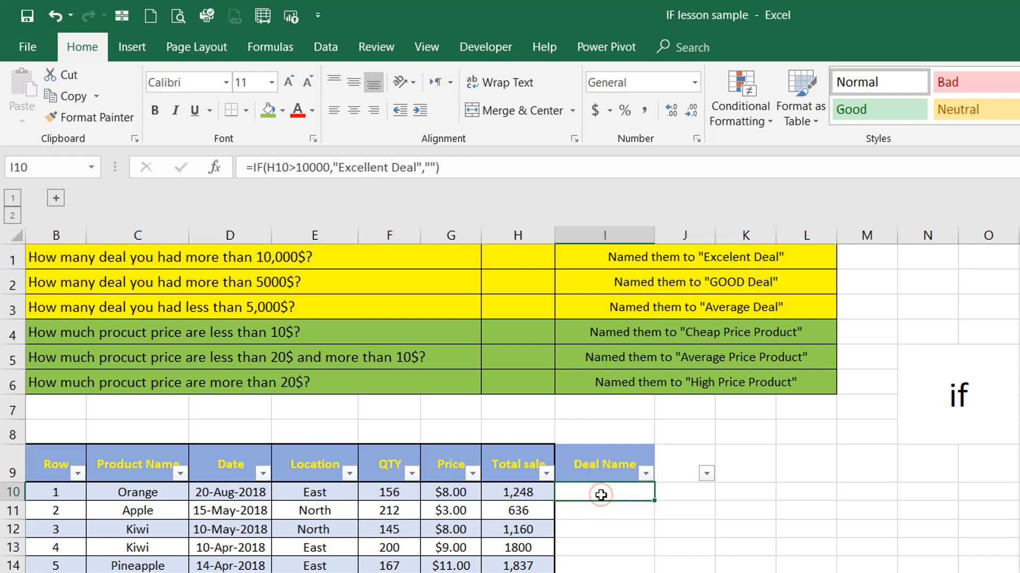
pyautogui.hotkey('ctrl', 'c')
pyautogui.press('Left')
pyautogui.hotkey('ctrl', 'Down')
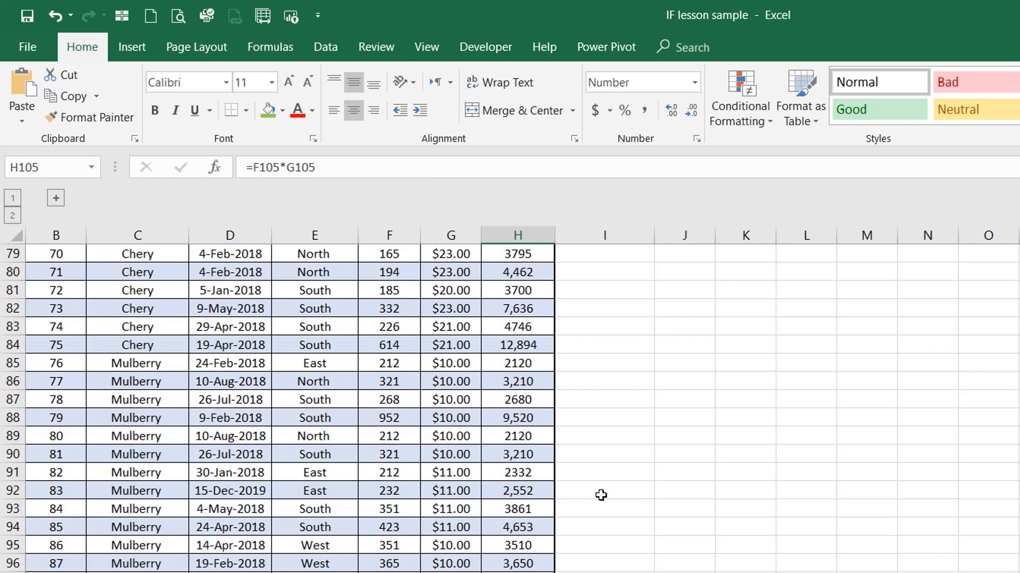
pyautogui.press('Right')
pyautogui.hotkey('ctrl', 'shift', 'Up')
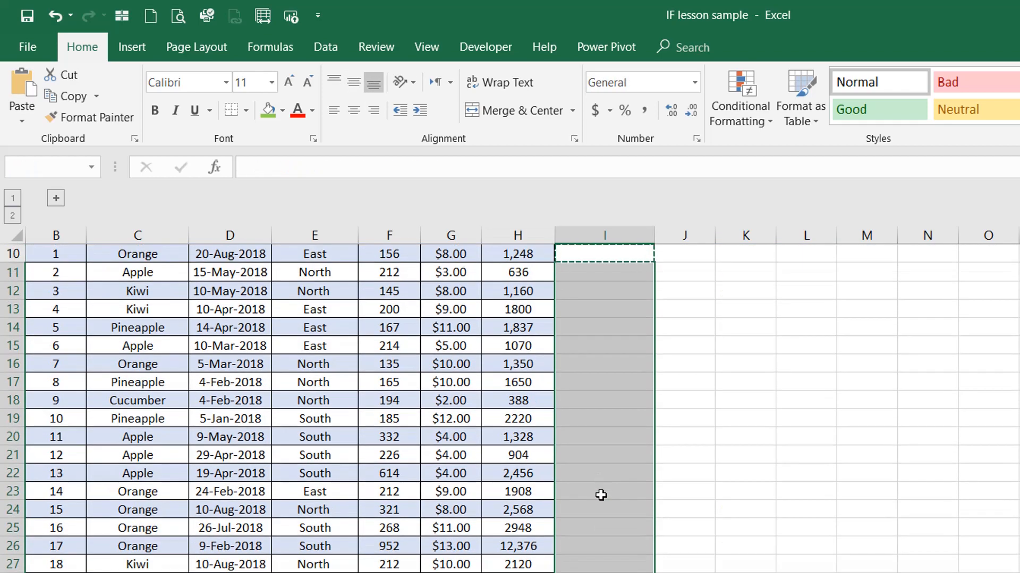
pyautogui.hotkey('ctrl', 'v')
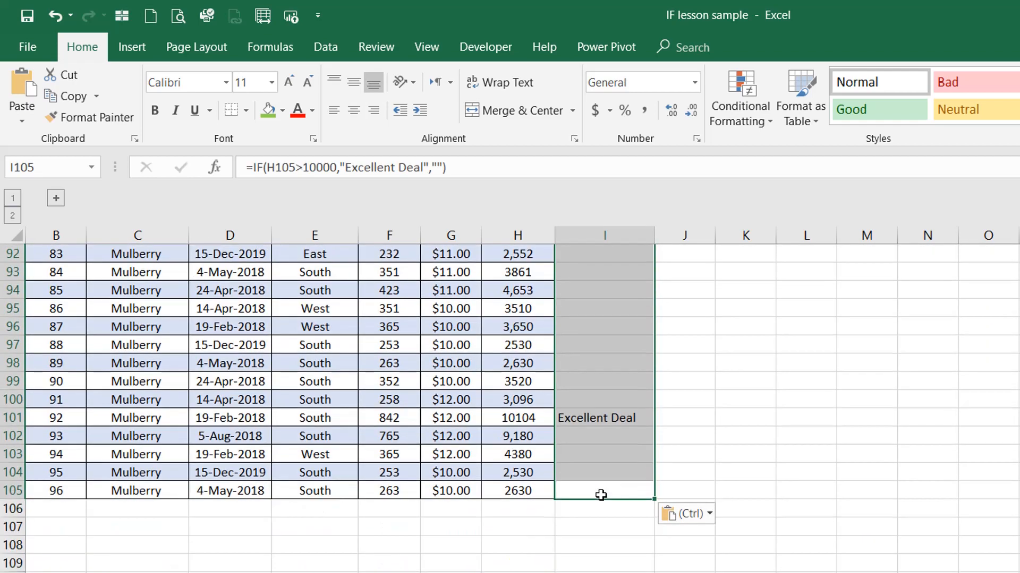
pyautogui.hotkey('ctrl', 'Up')
pyautogui.press('Down')
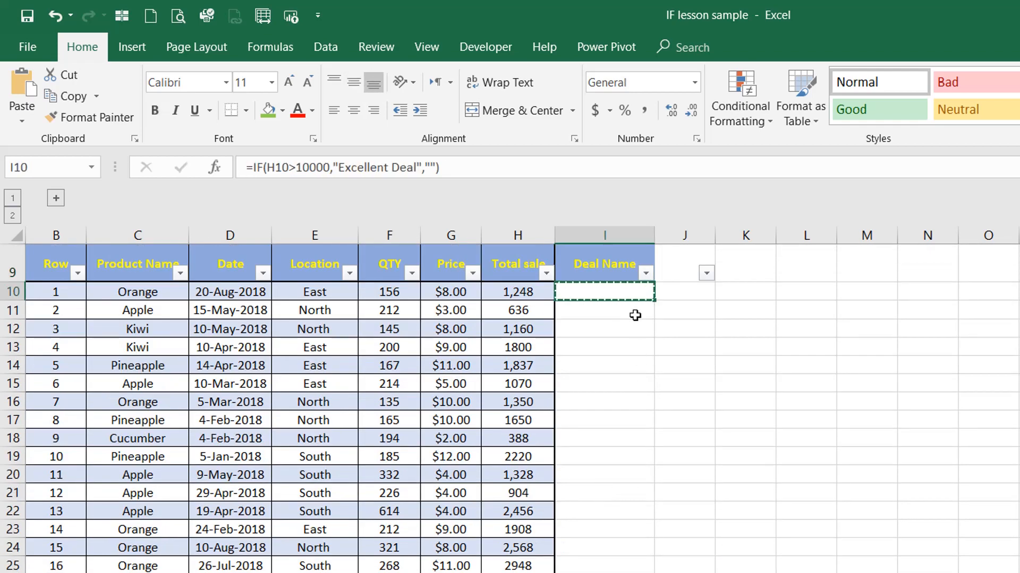
# Filter Deal Name to only Excellent Deal rows, then clear that filter
pyautogui.click(645, 273)
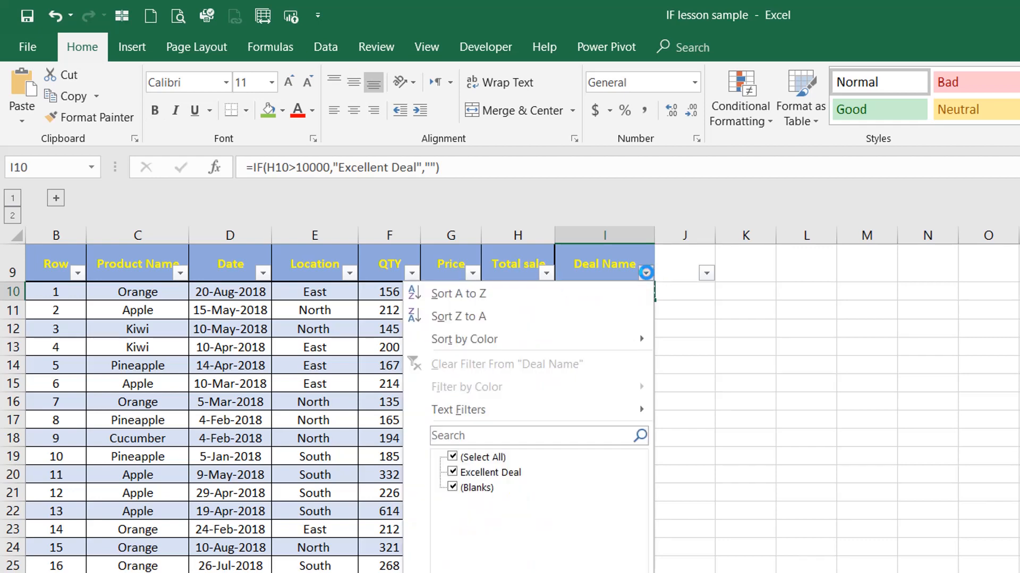
pyautogui.click(476, 487)
pyautogui.click(552, 572)
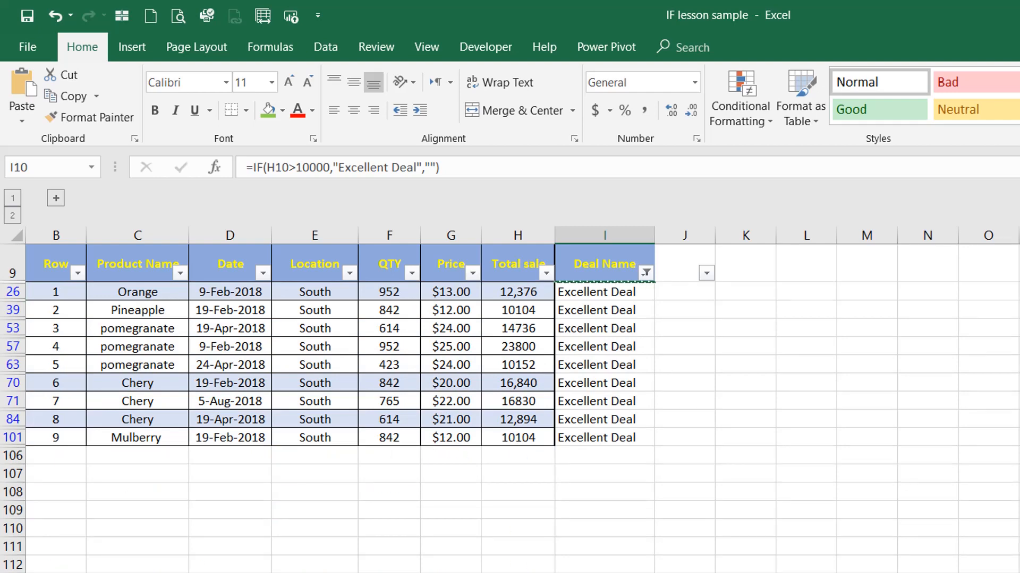
pyautogui.click(645, 272)
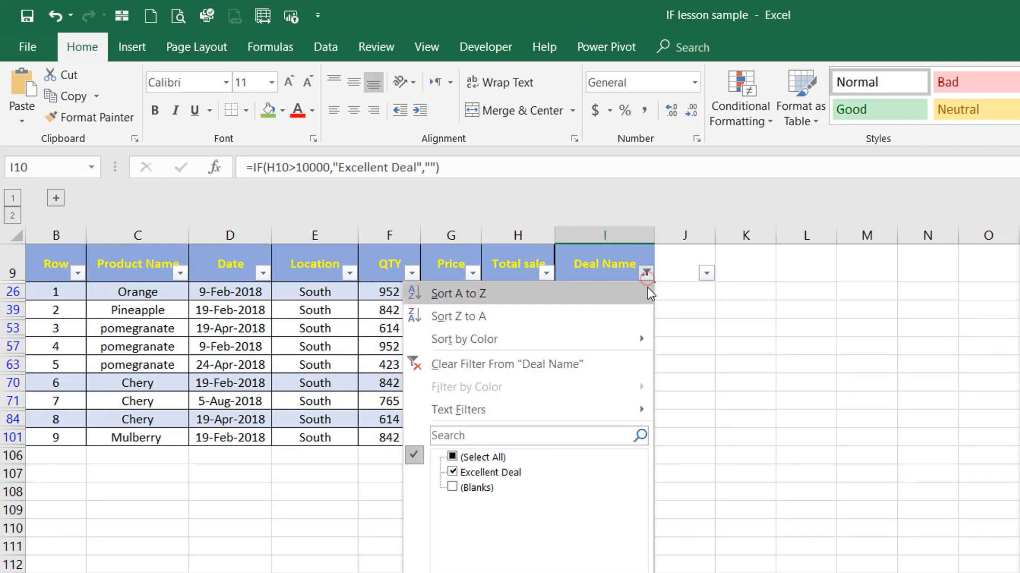
pyautogui.click(578, 366)
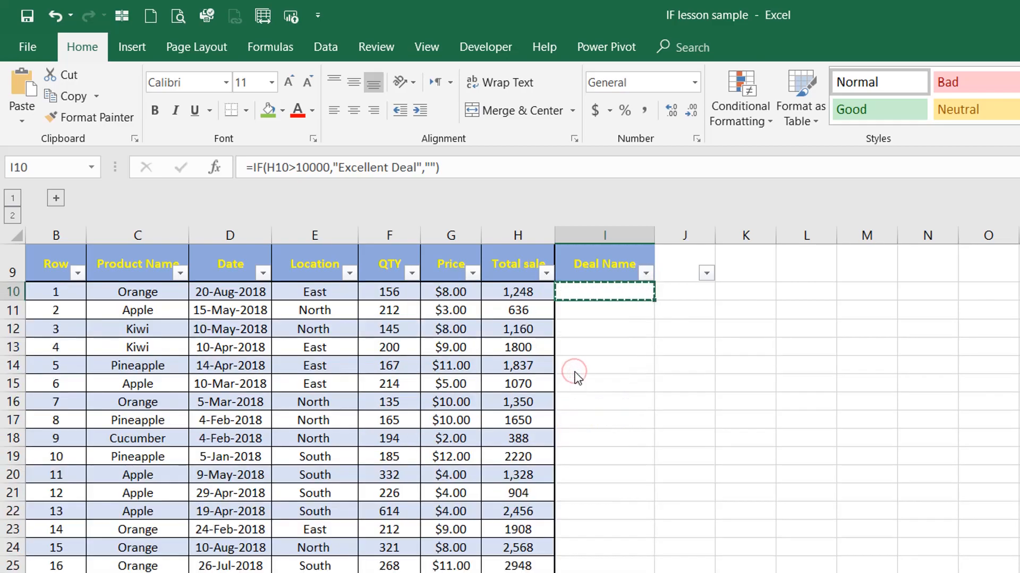
# Review the Good Deal over-5000$ criteria, then edit I10's formula at its empty result
pyautogui.hotkey('ctrl', 'Up')
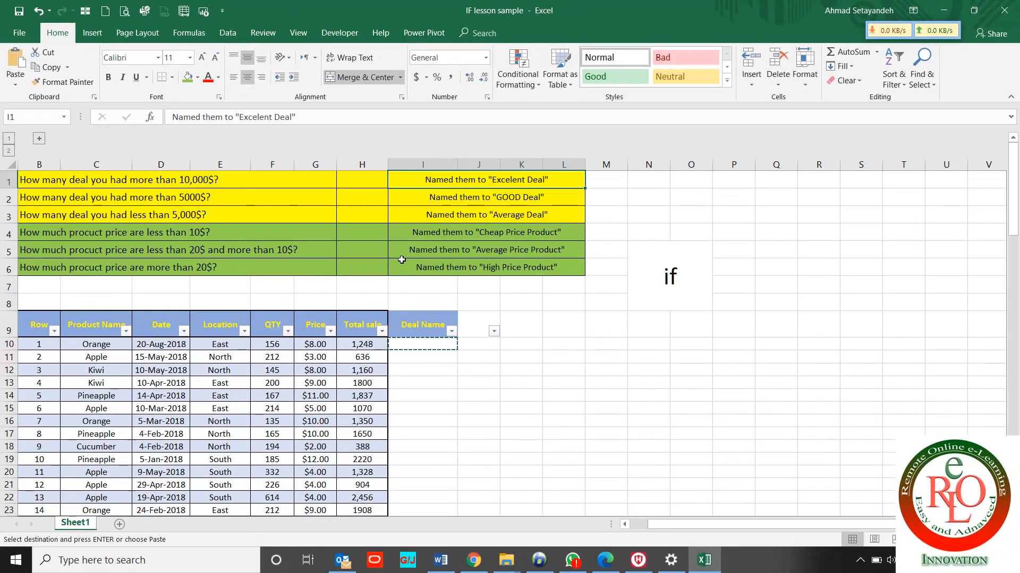
pyautogui.press('Down')
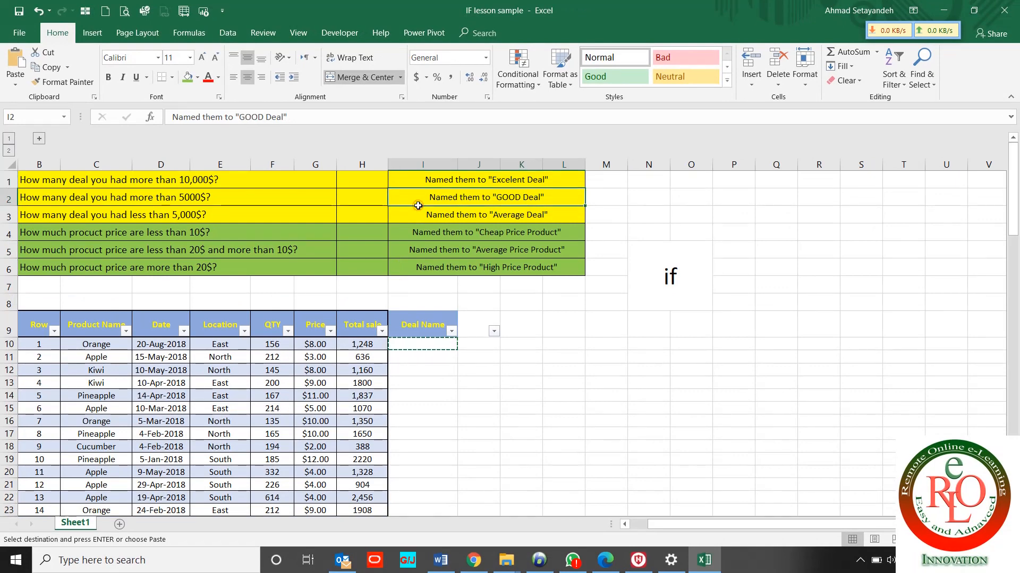
pyautogui.click(236, 196)
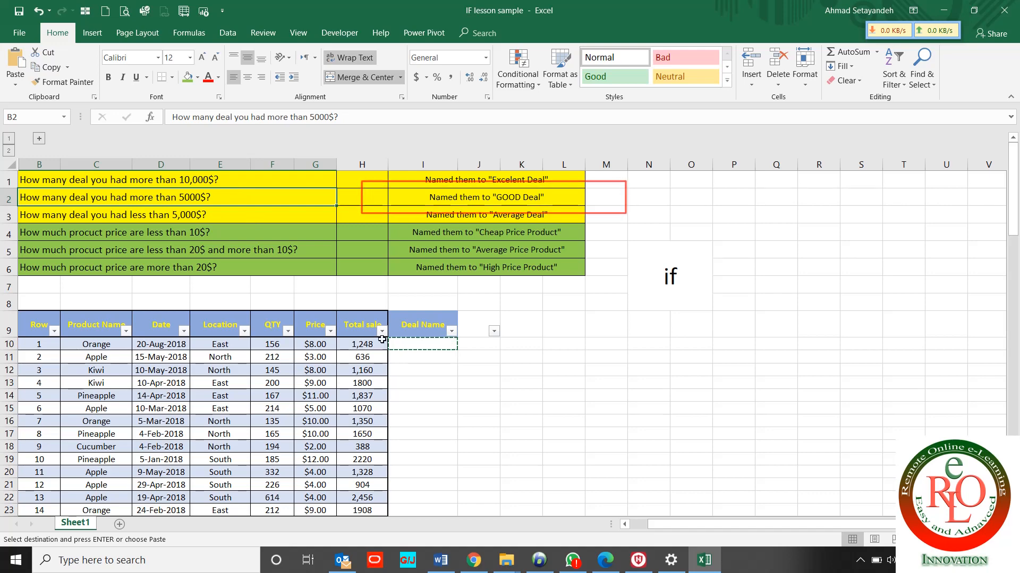
pyautogui.click(410, 346)
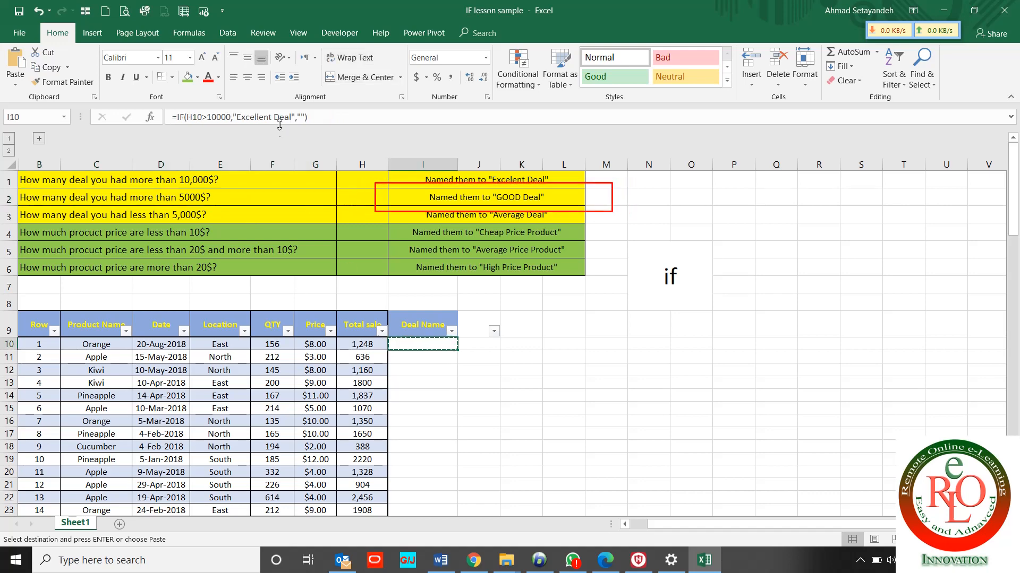
pyautogui.click(295, 119)
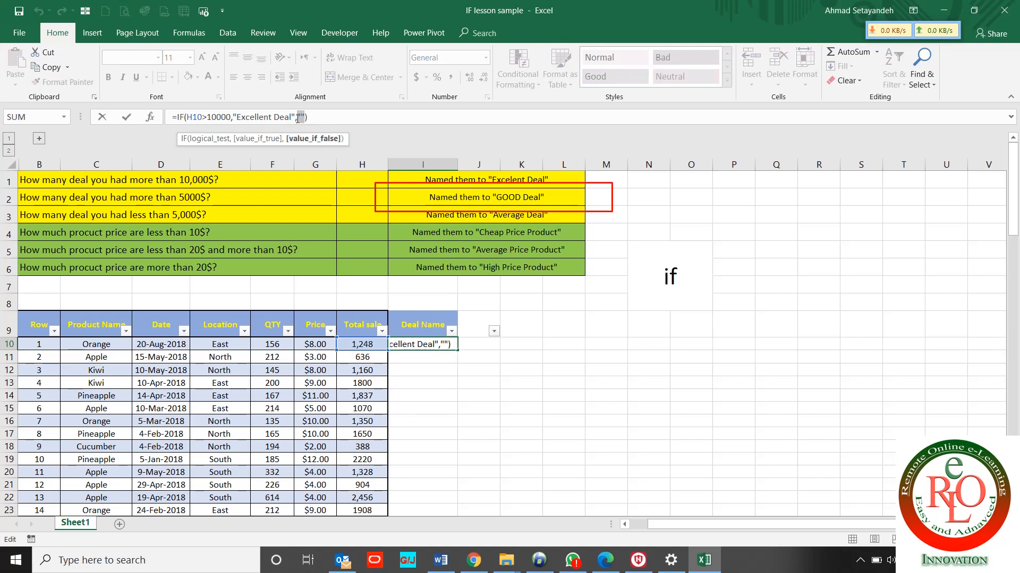
# Replace the empty result with IF(H10>5000,"Good Deal","") and copy it for I11 down to the last row
pyautogui.write('if')
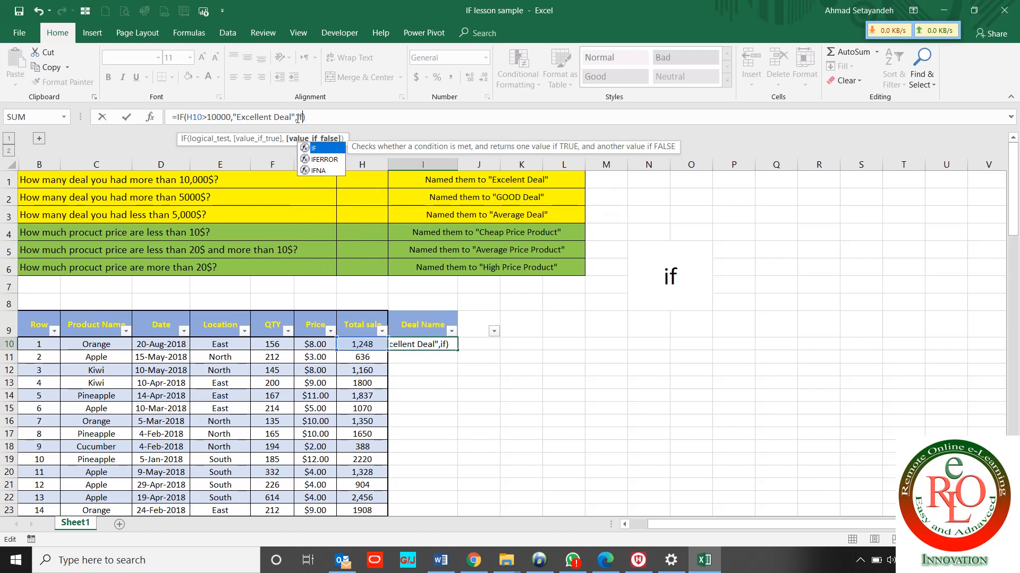
pyautogui.write('(')
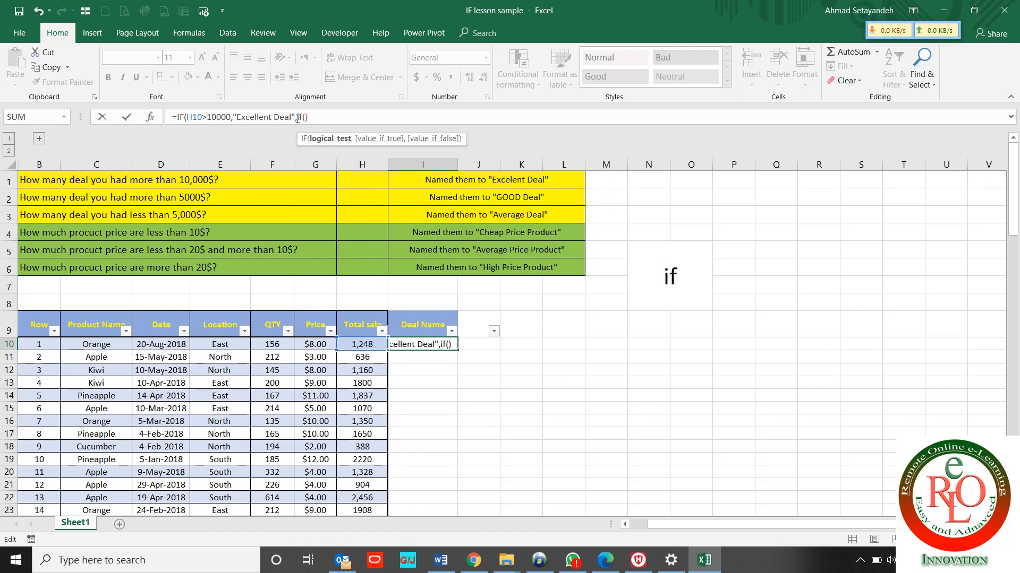
pyautogui.click(361, 344)
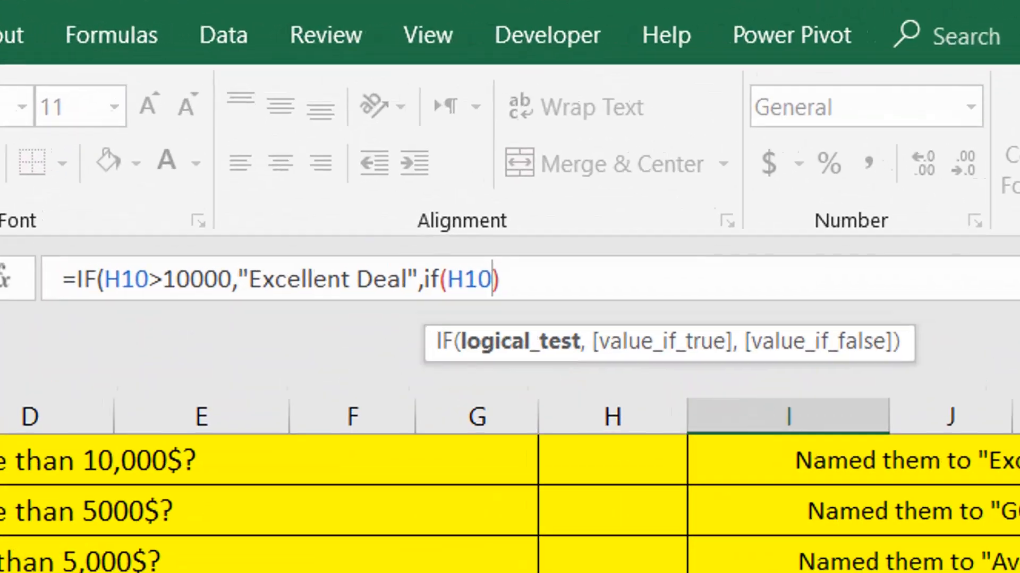
pyautogui.write('>5000')
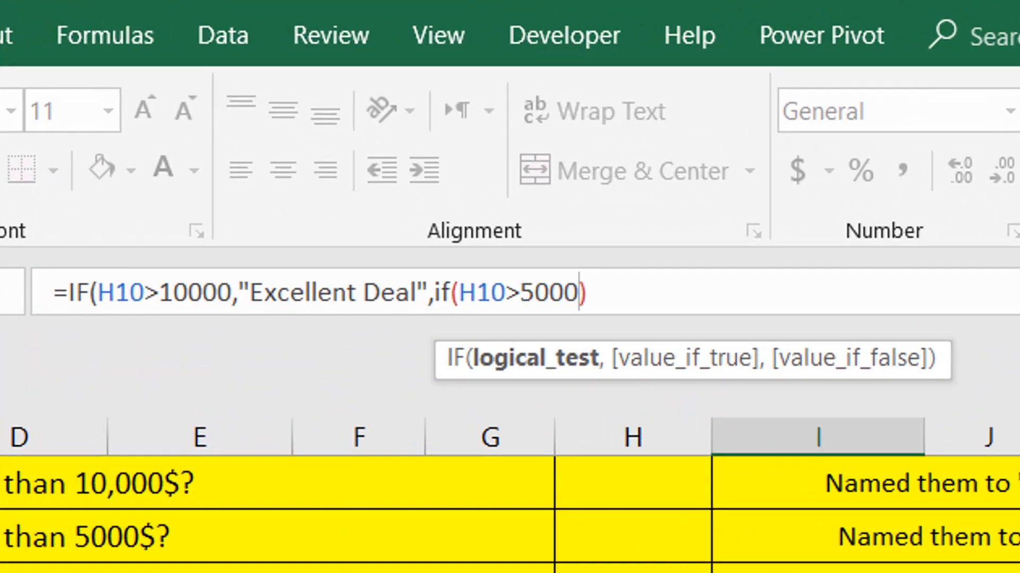
pyautogui.write(',"')
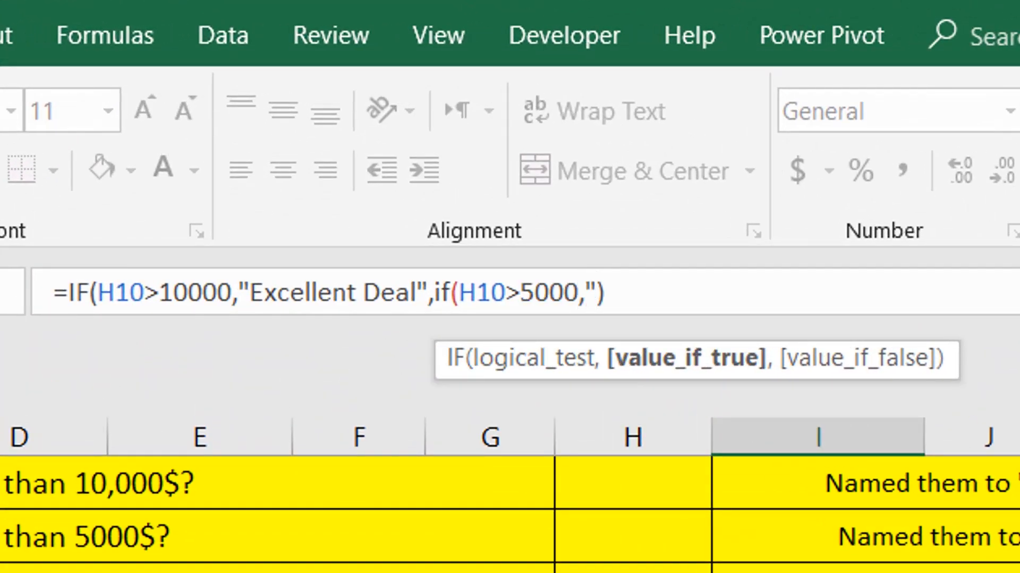
pyautogui.write('D')
pyautogui.press('BackSpace')
pyautogui.write('Good Deal')
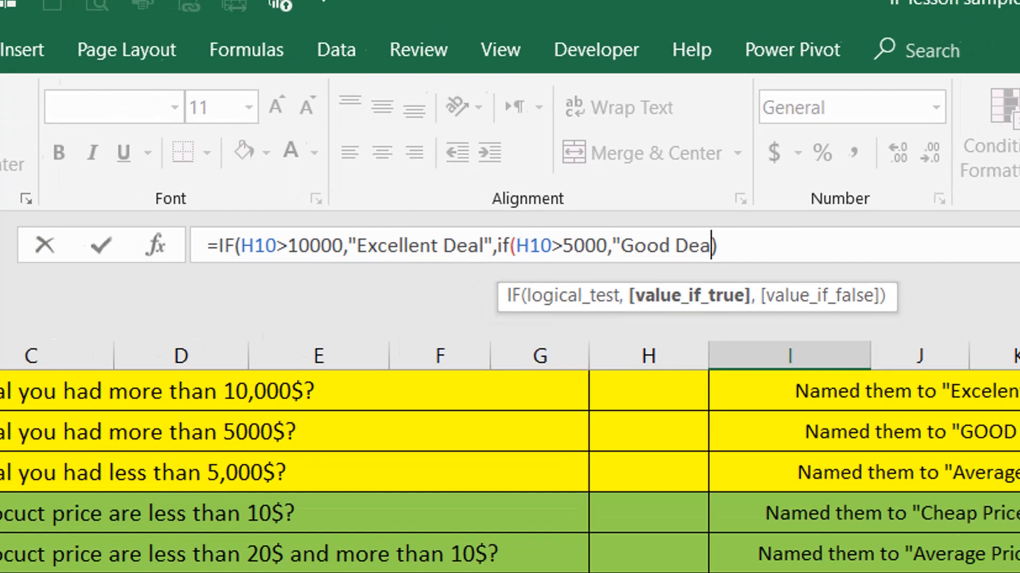
pyautogui.write('"')
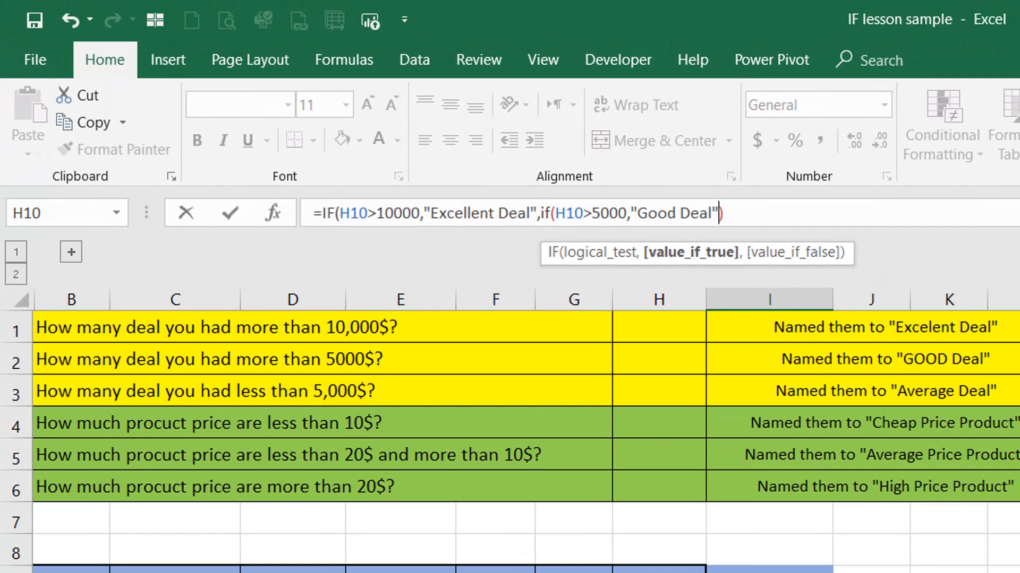
pyautogui.write(',')
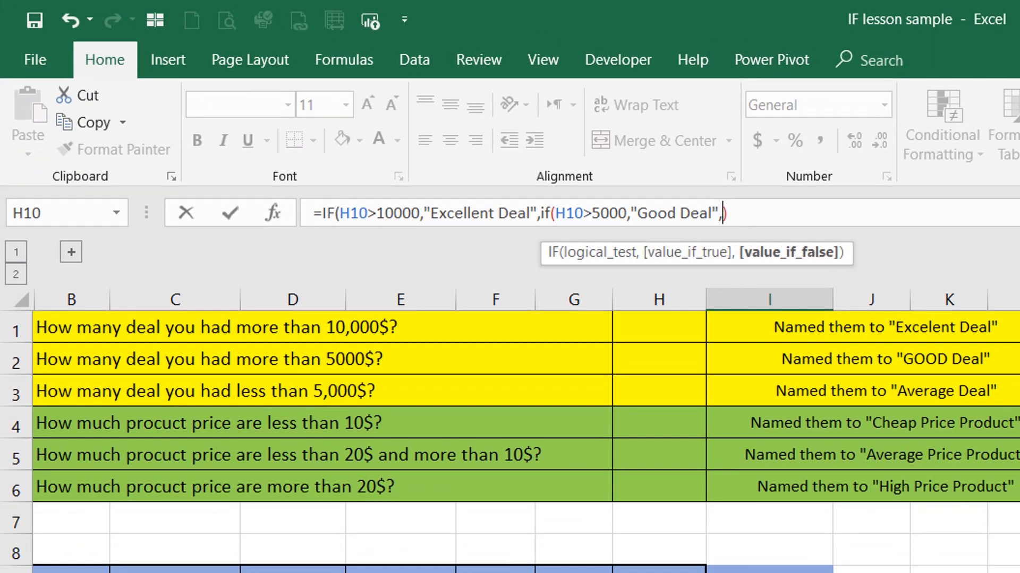
pyautogui.write('""')
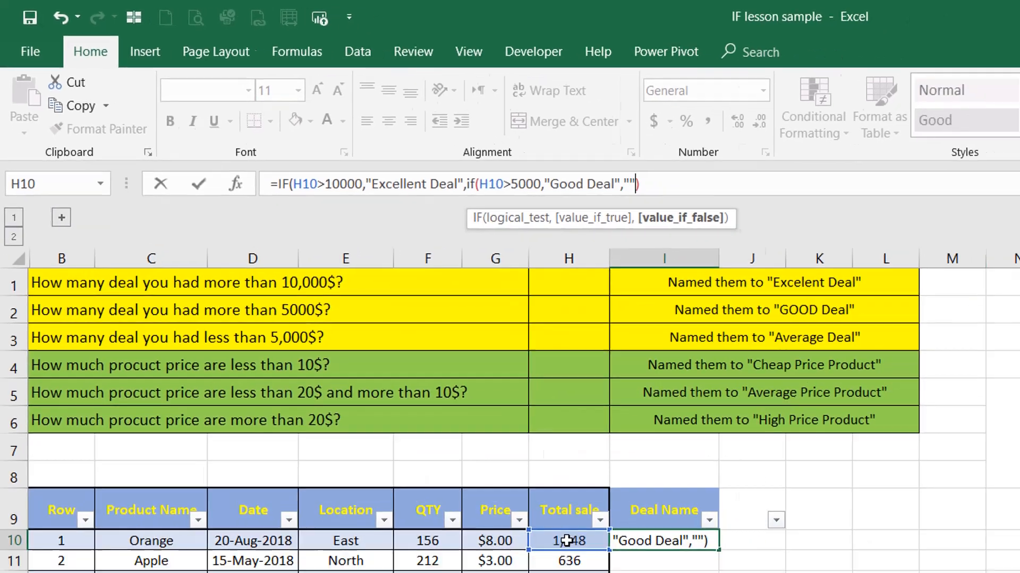
pyautogui.write(')')
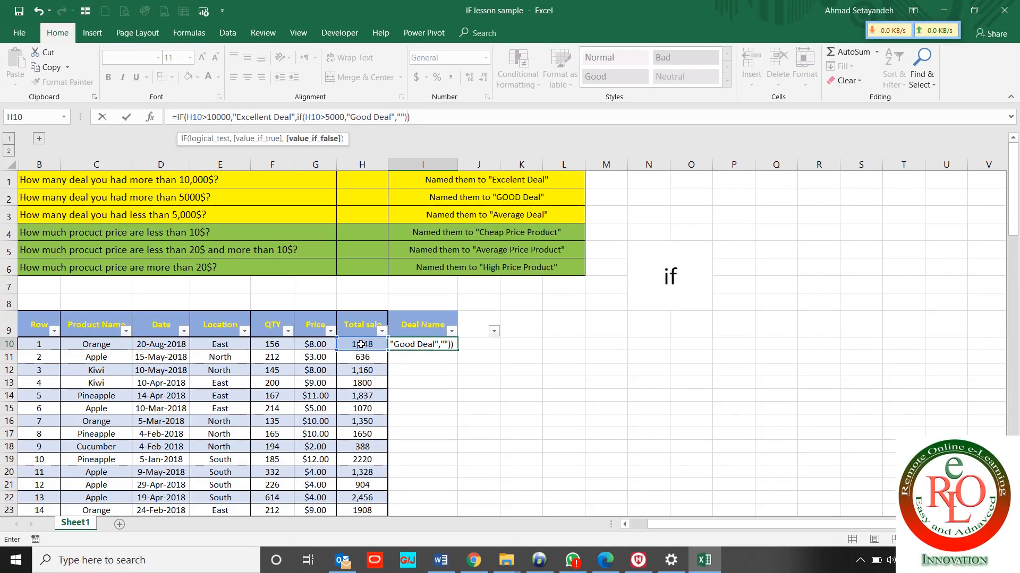
pyautogui.hotkey('ctrl', 'Return')
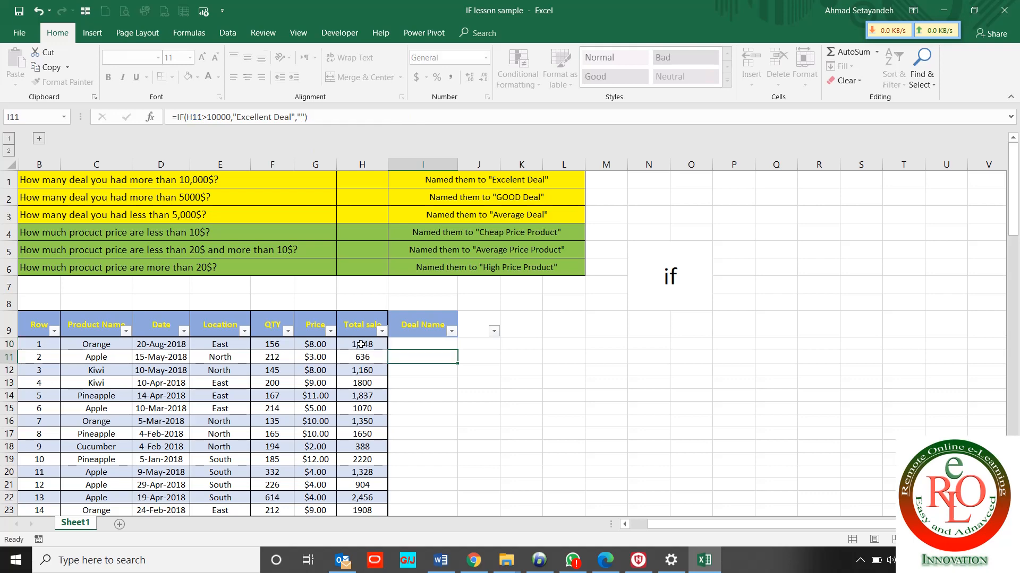
pyautogui.hotkey('ctrl', 'c')
pyautogui.press('Down')
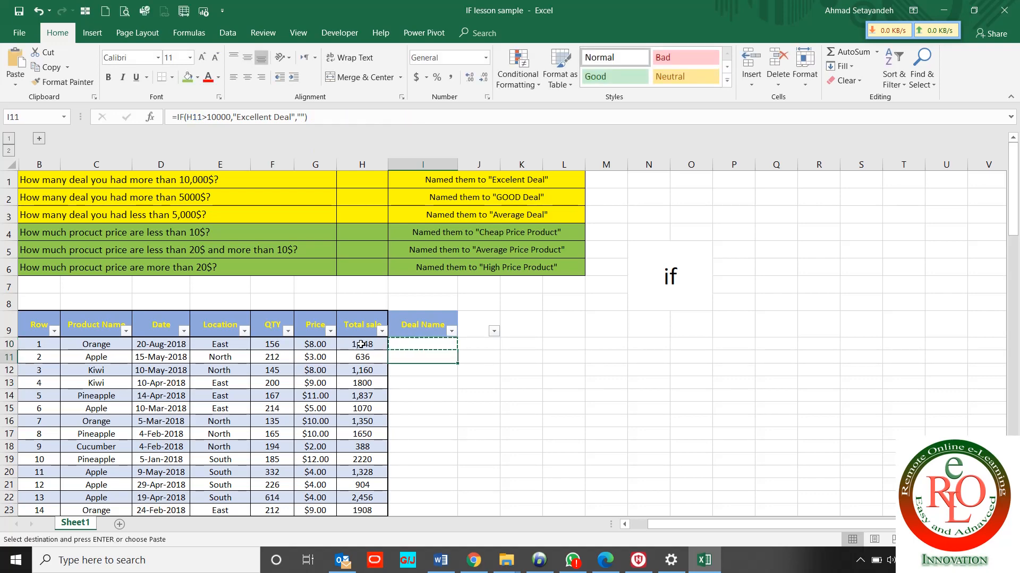
pyautogui.hotkey('ctrl', 'shift', 'Down')
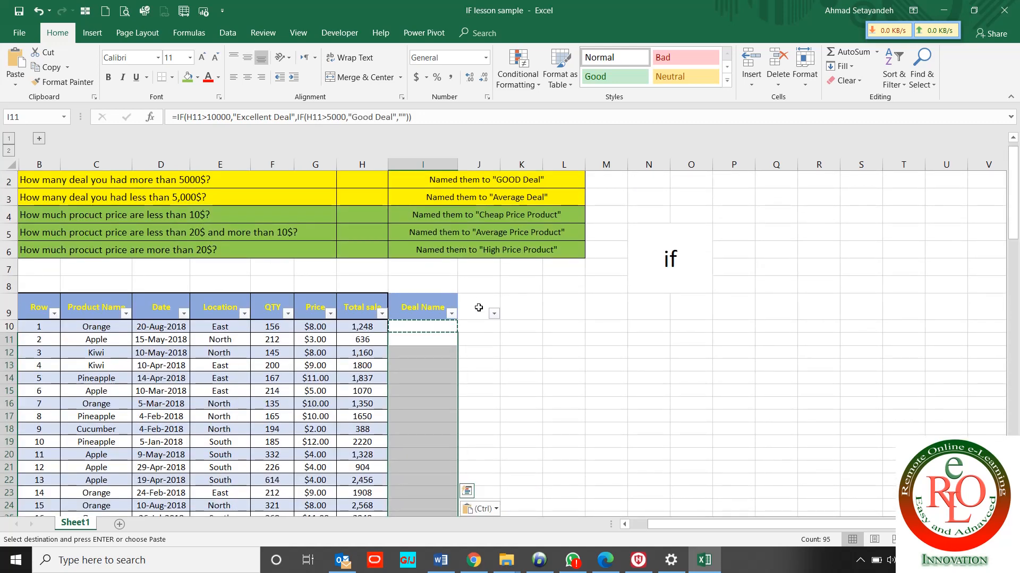
# Filter Deal Name to hide Excellent Deal and (Blanks), leaving only Good Deal rows
pyautogui.click(452, 313)
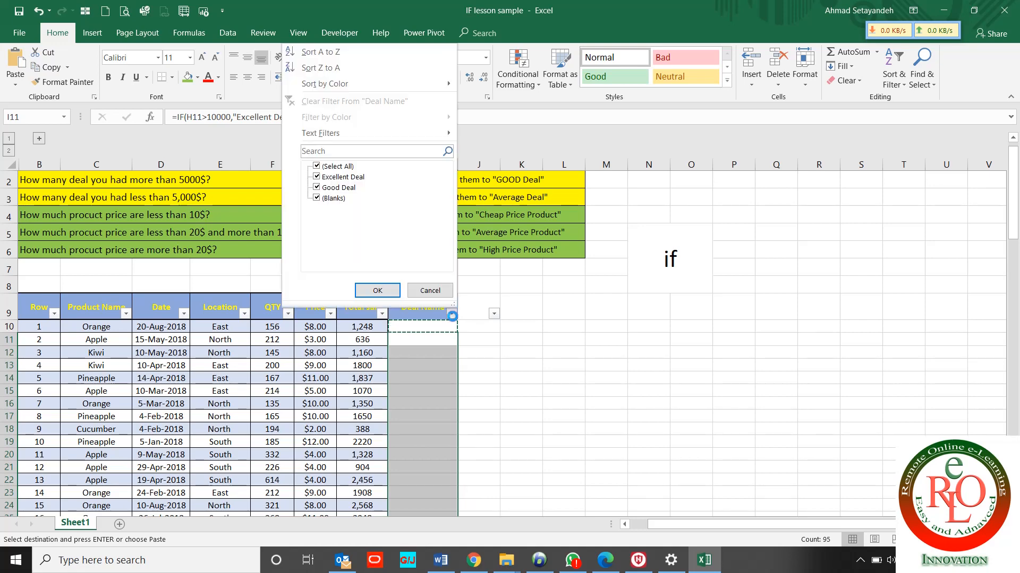
pyautogui.click(333, 199)
pyautogui.click(336, 176)
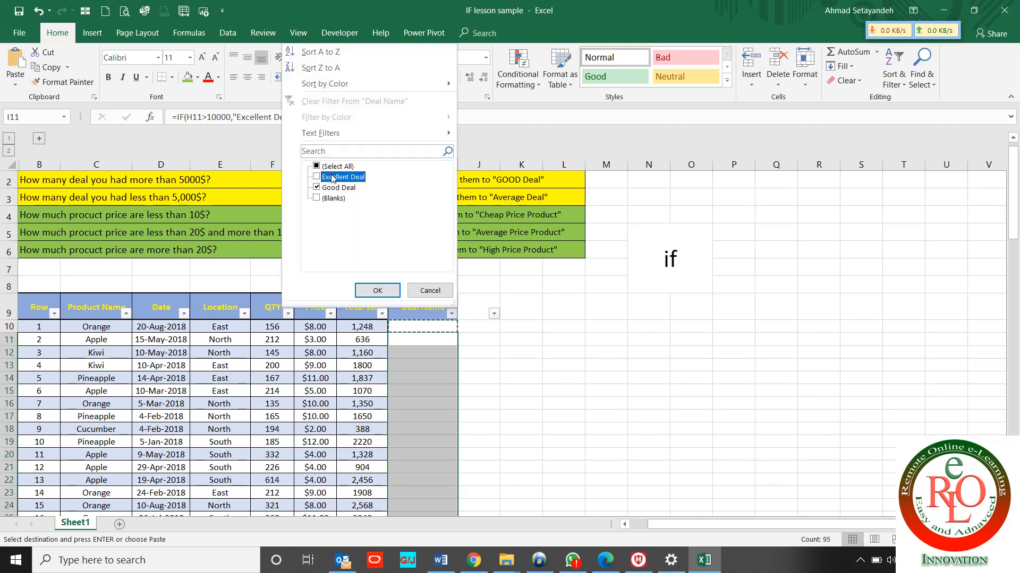
pyautogui.click(377, 290)
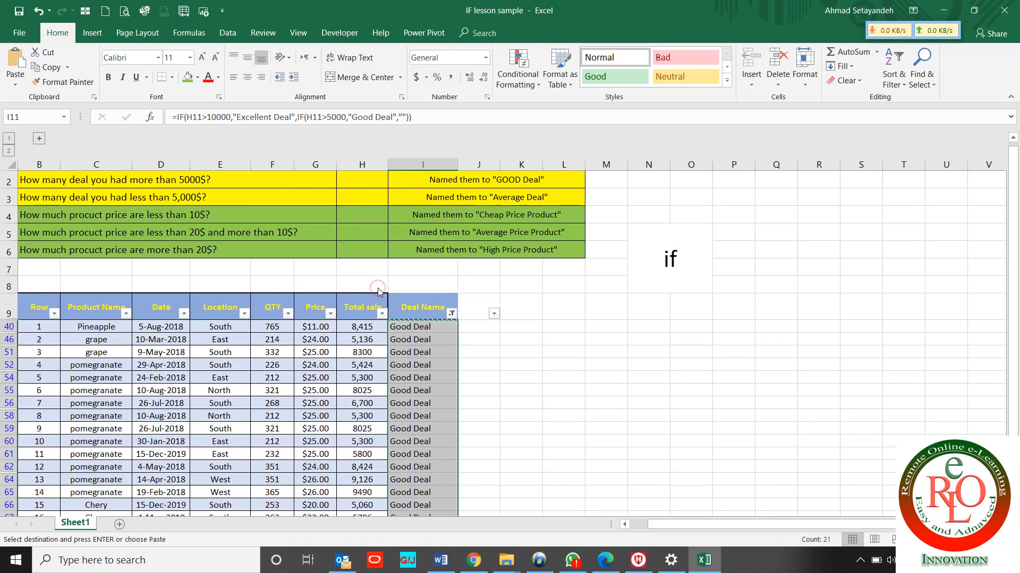
# Check that Good Deal rows have Total sale values between 5,000 and 10,000
pyautogui.click(448, 440)
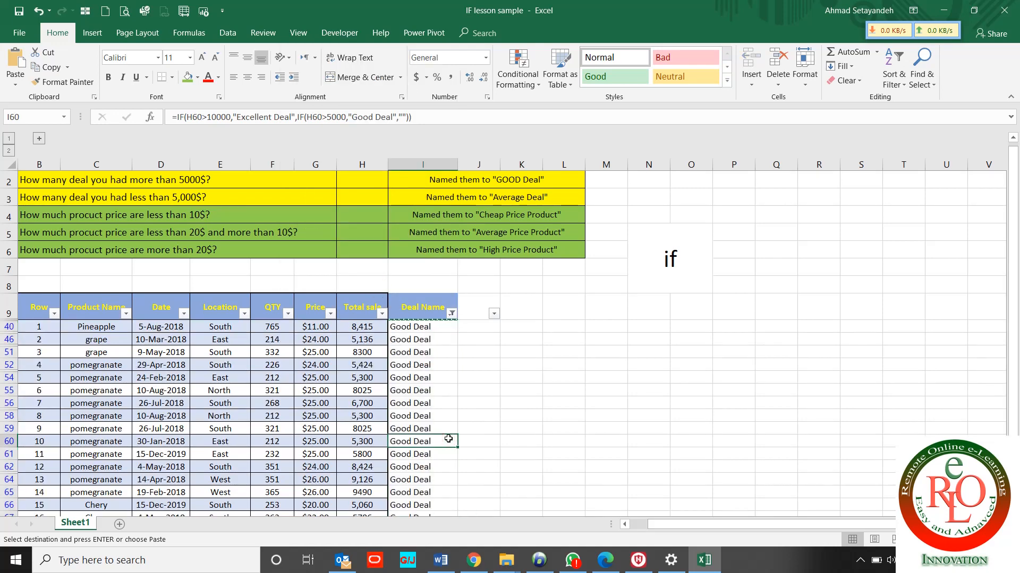
pyautogui.click(382, 313)
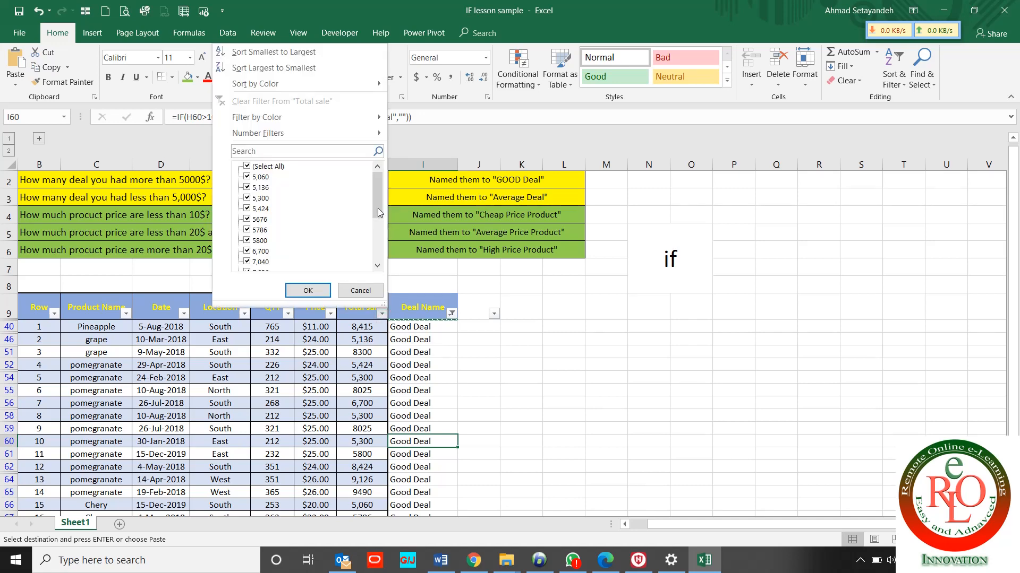
pyautogui.moveTo(377, 209); pyautogui.dragTo(359, 253)
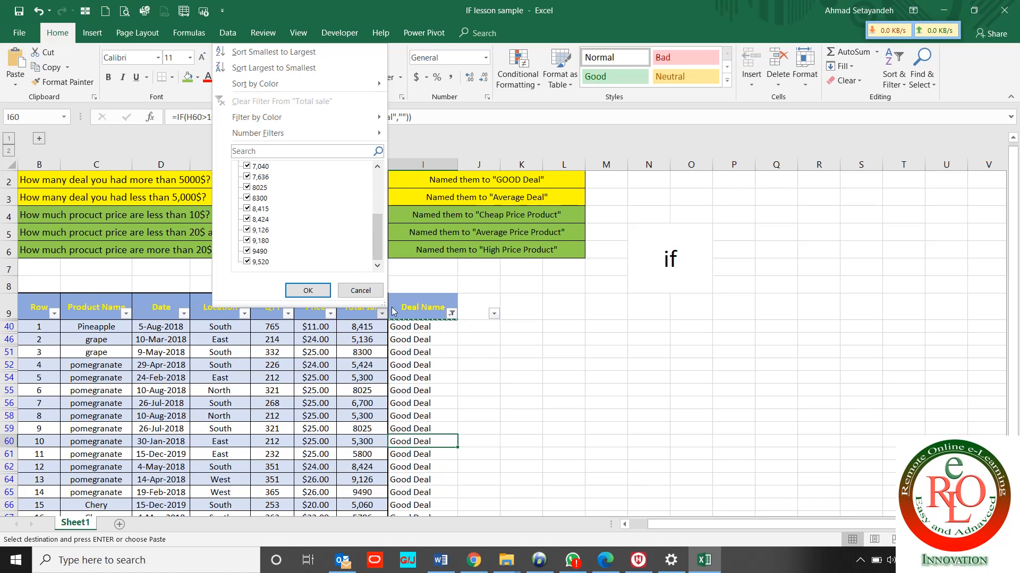
pyautogui.click(411, 325)
pyautogui.click(410, 325)
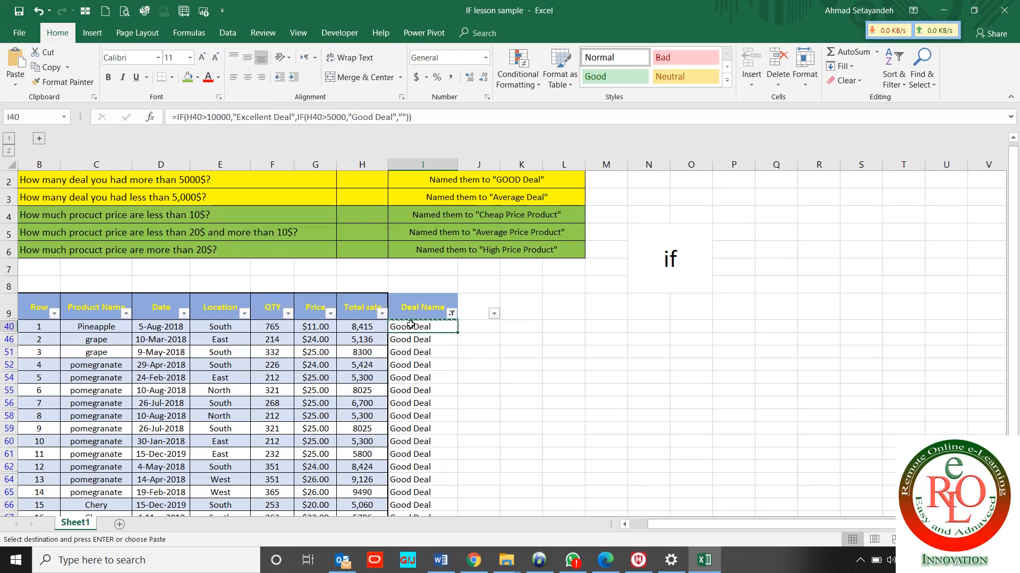
pyautogui.press('Up')
pyautogui.press('Up')
pyautogui.press('Up')
pyautogui.press('Up')
pyautogui.press('Up')
pyautogui.press('Up')
pyautogui.press('Up')
pyautogui.press('Up')
pyautogui.press('Up')
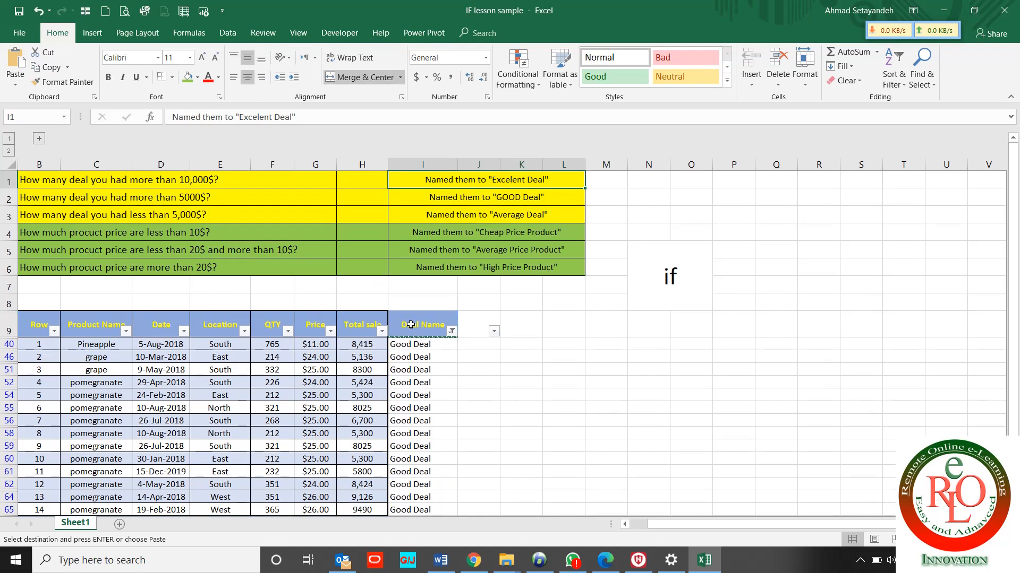
# Restore all Deal Name values with (Select All) and select cell I10
pyautogui.click(494, 210)
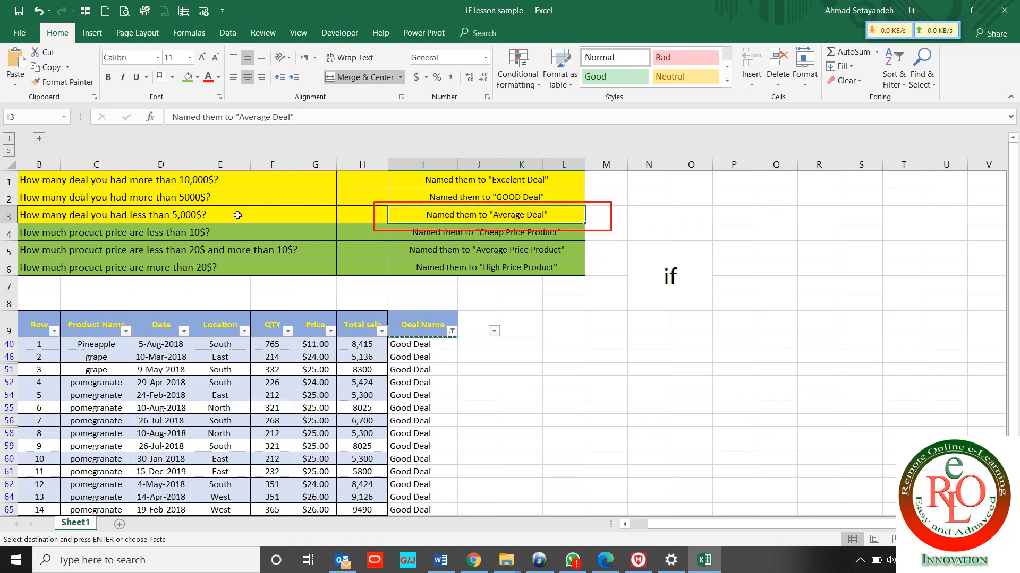
pyautogui.click(452, 331)
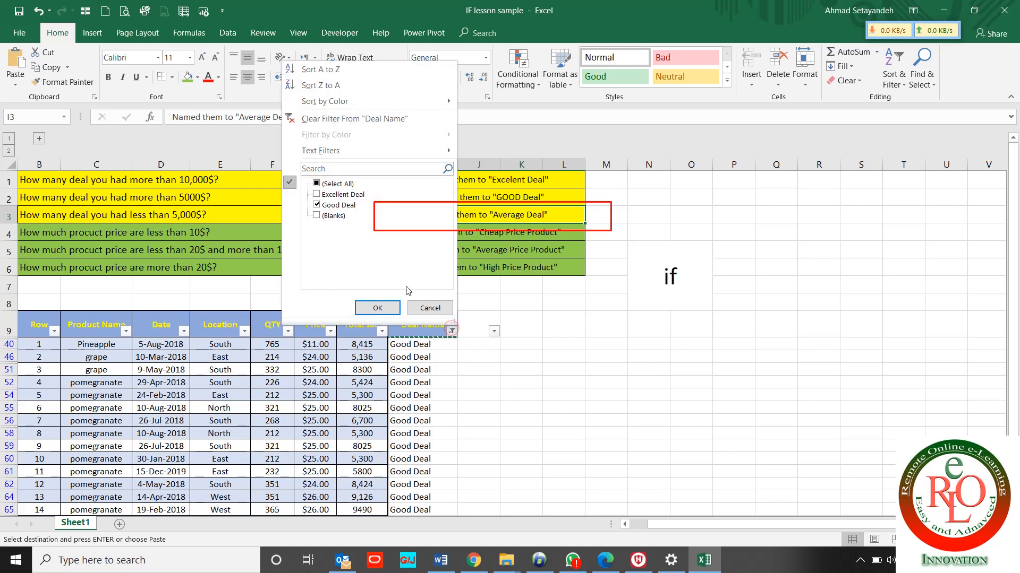
pyautogui.click(328, 184)
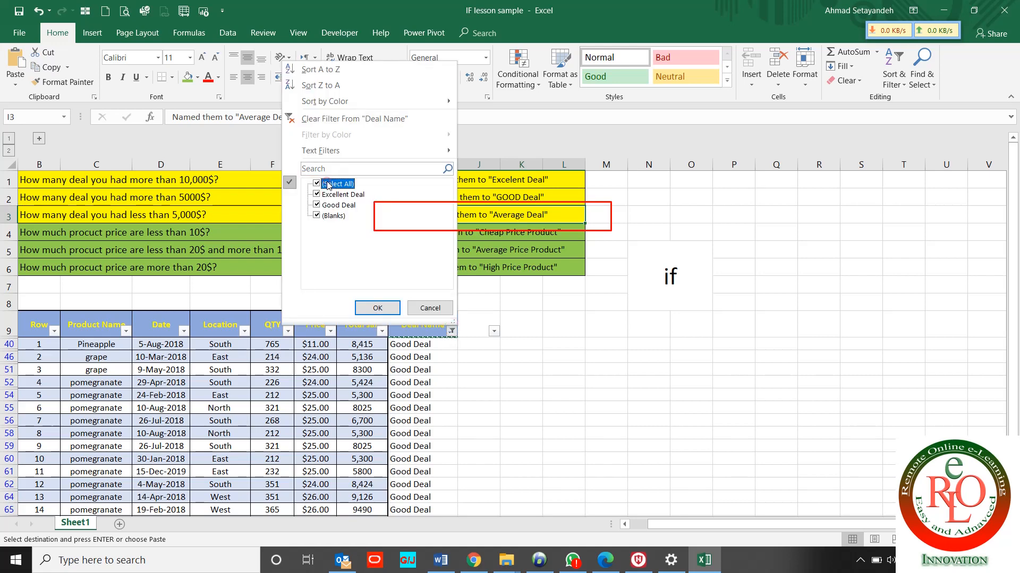
pyautogui.click(381, 307)
pyautogui.click(424, 344)
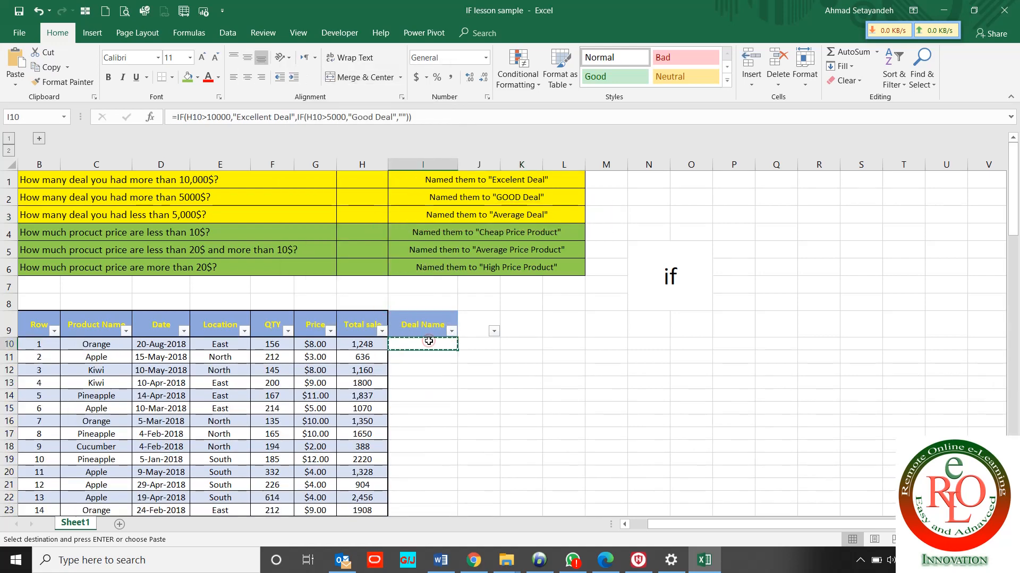
# Make "Average Deal" the final IF result in I10 and paste the formula down I11:I105
pyautogui.click(406, 118)
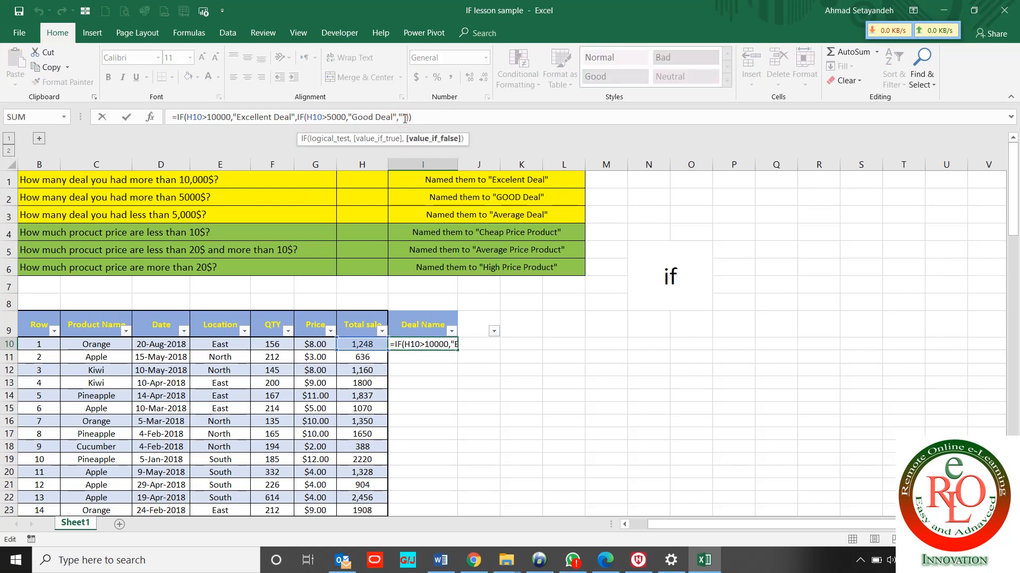
pyautogui.write('Ave')
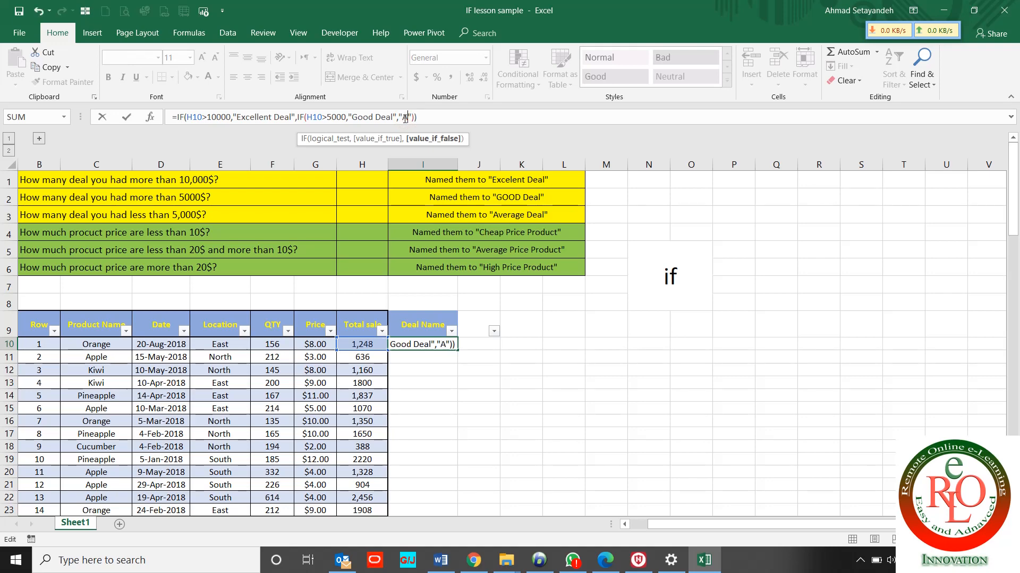
pyautogui.write('rage Deal')
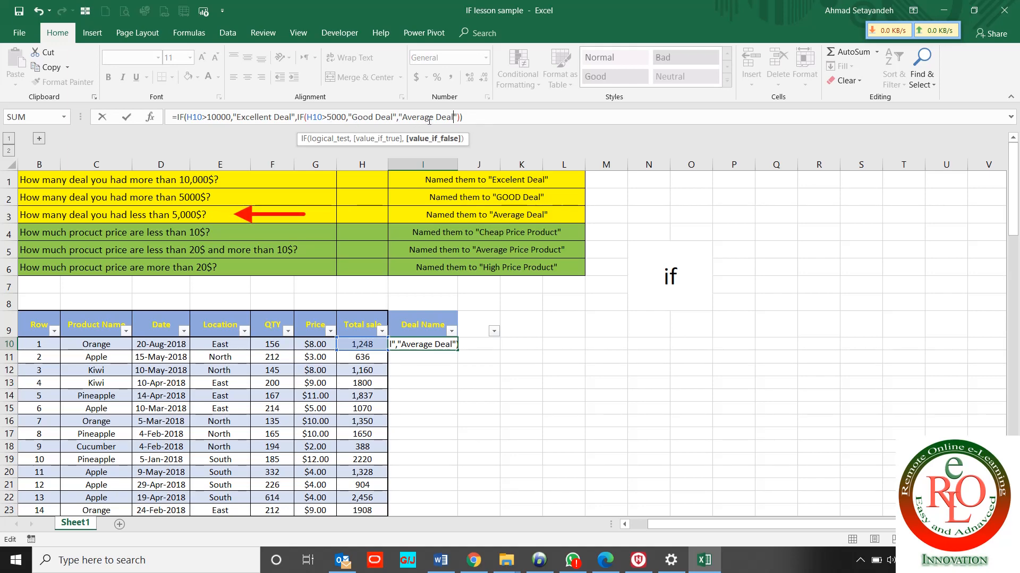
pyautogui.hotkey('ctrl', 'Return')
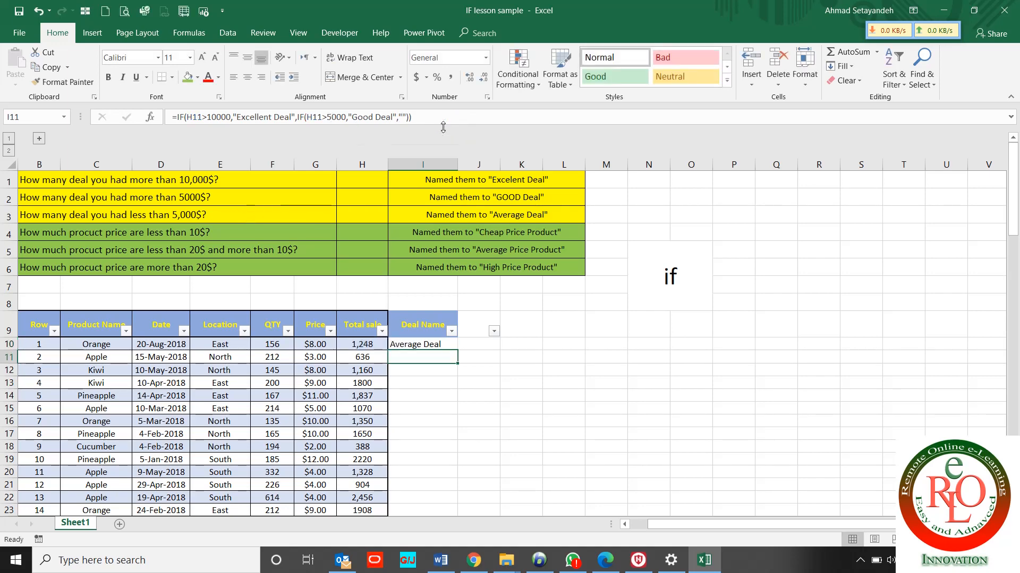
pyautogui.hotkey('ctrl', 'c')
pyautogui.press('Down')
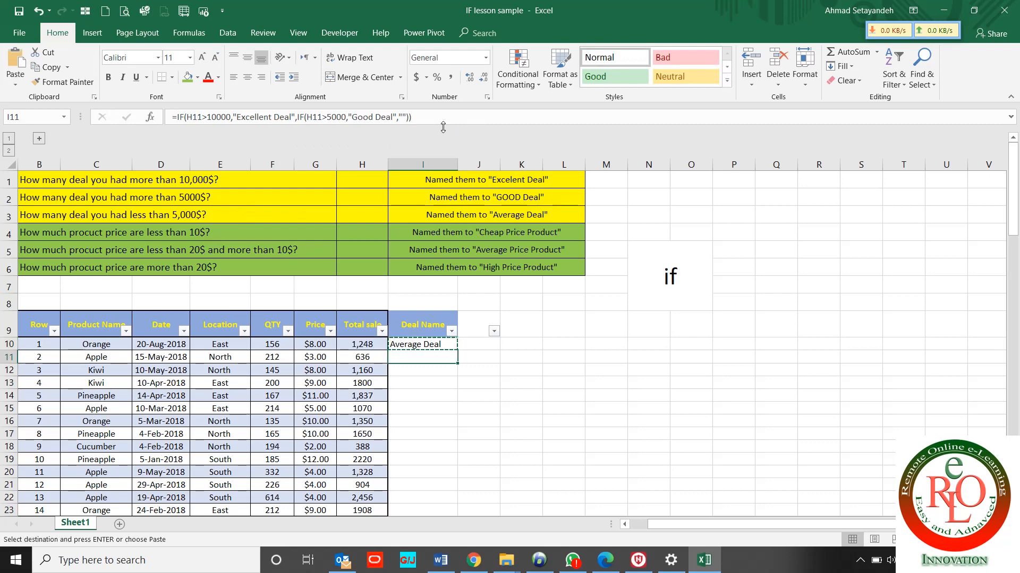
pyautogui.hotkey('ctrl', 'shift', 'Down')
pyautogui.hotkey('ctrl', 'v')
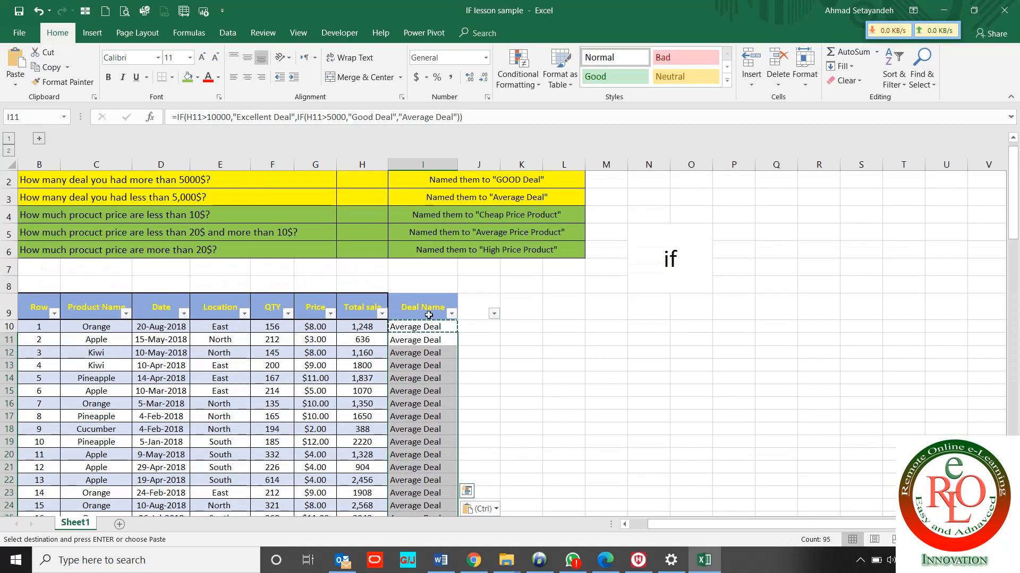
pyautogui.click(451, 313)
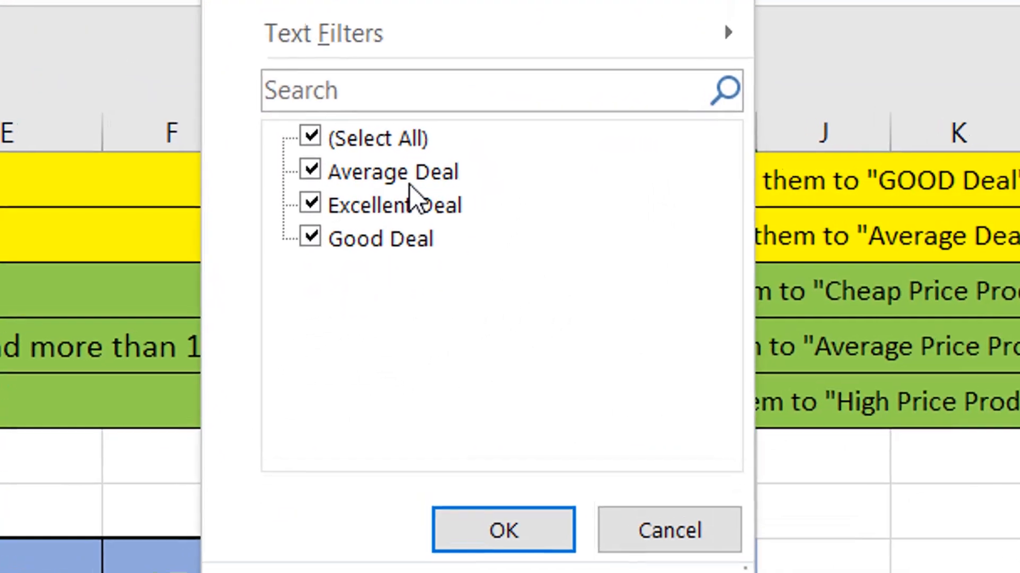
pyautogui.click(574, 566)
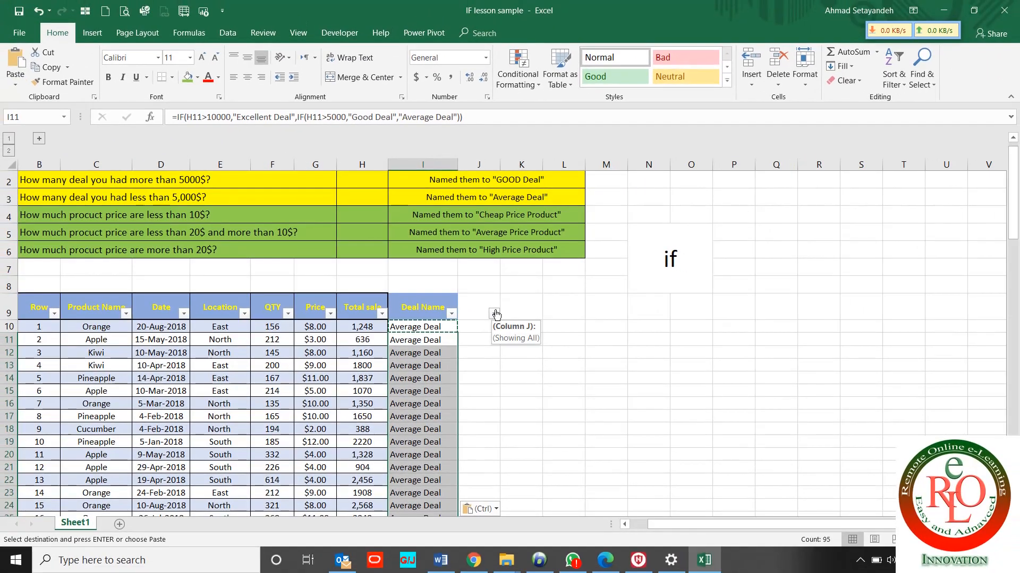
pyautogui.click(481, 325)
pyautogui.press('Escape')
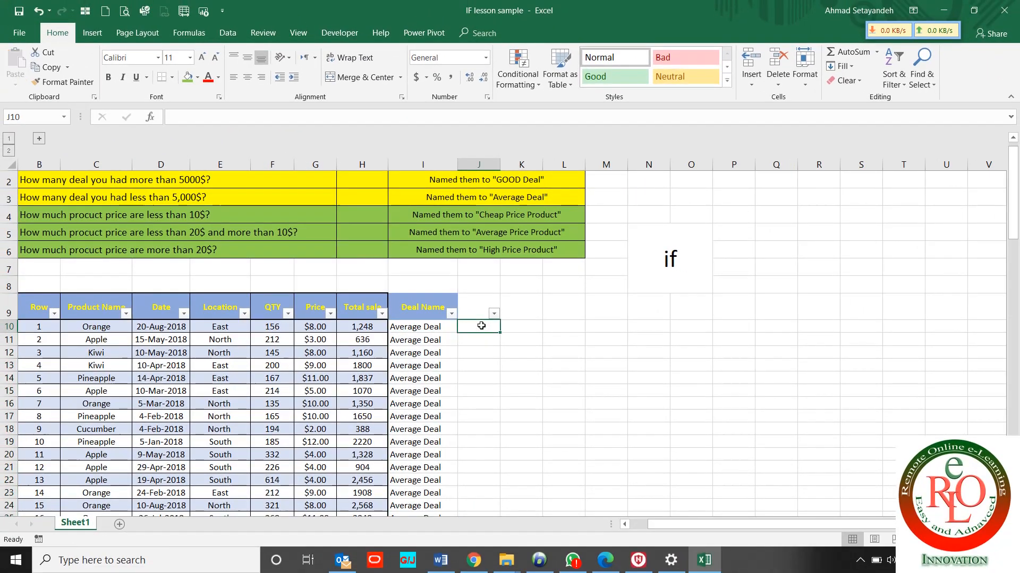
pyautogui.click(413, 335)
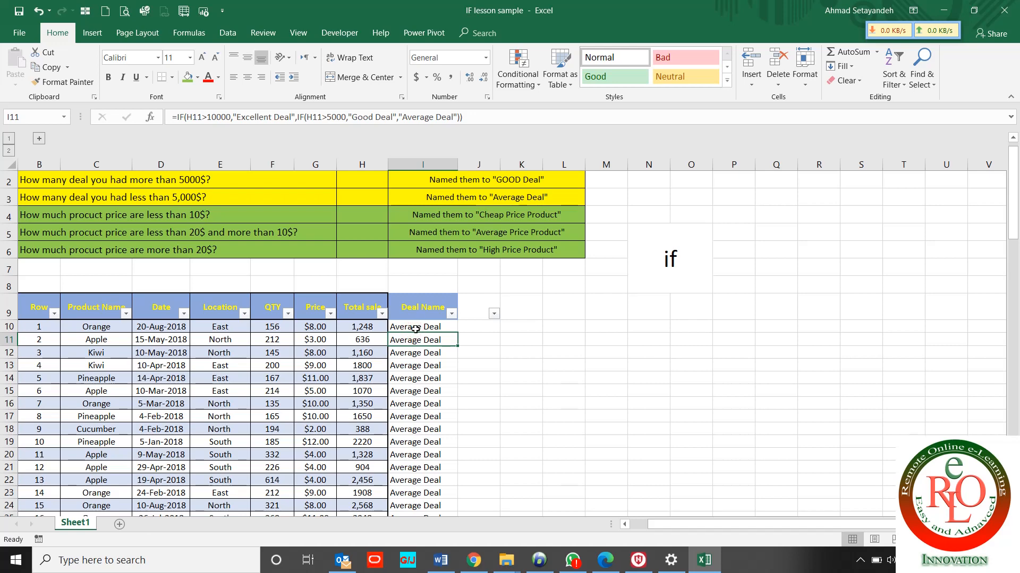
pyautogui.click(415, 328)
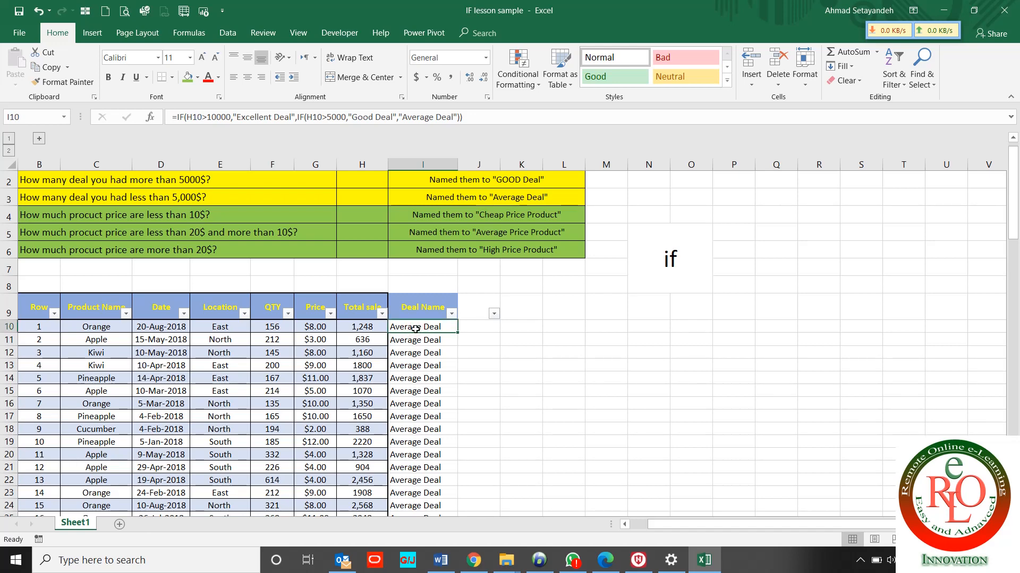
pyautogui.click(297, 213)
# Apply Thick Outside Borders to the green question block B4:L6
pyautogui.hotkey('shift', 'Right')
pyautogui.hotkey('shift', 'Right')
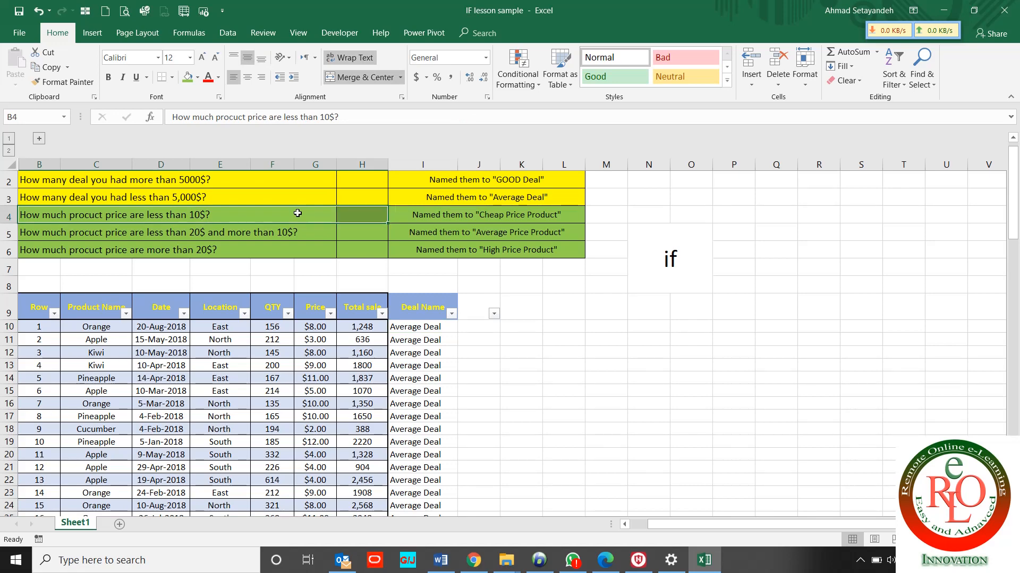
pyautogui.hotkey('shift', 'Down')
pyautogui.hotkey('shift', 'Down')
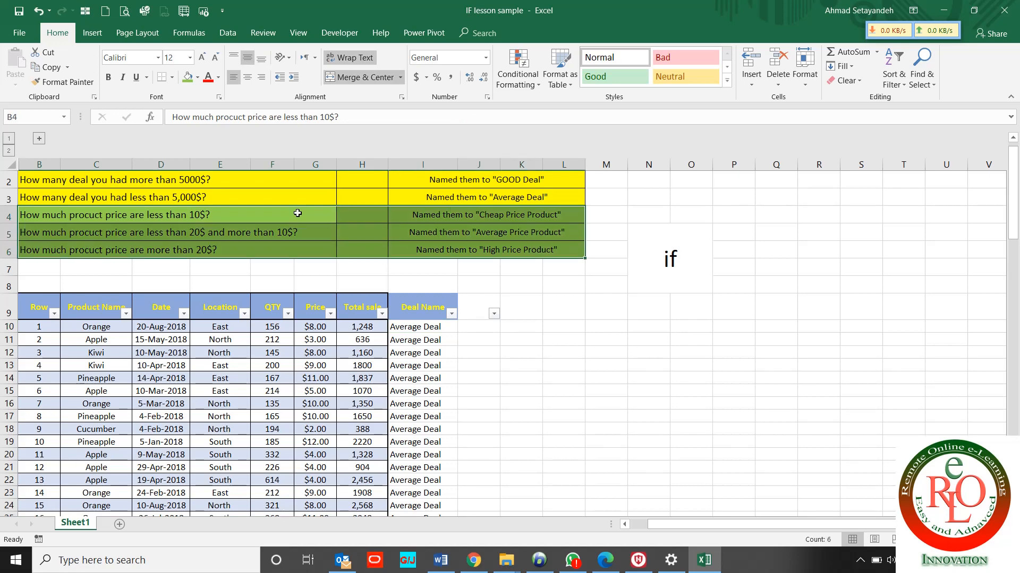
pyautogui.click(173, 78)
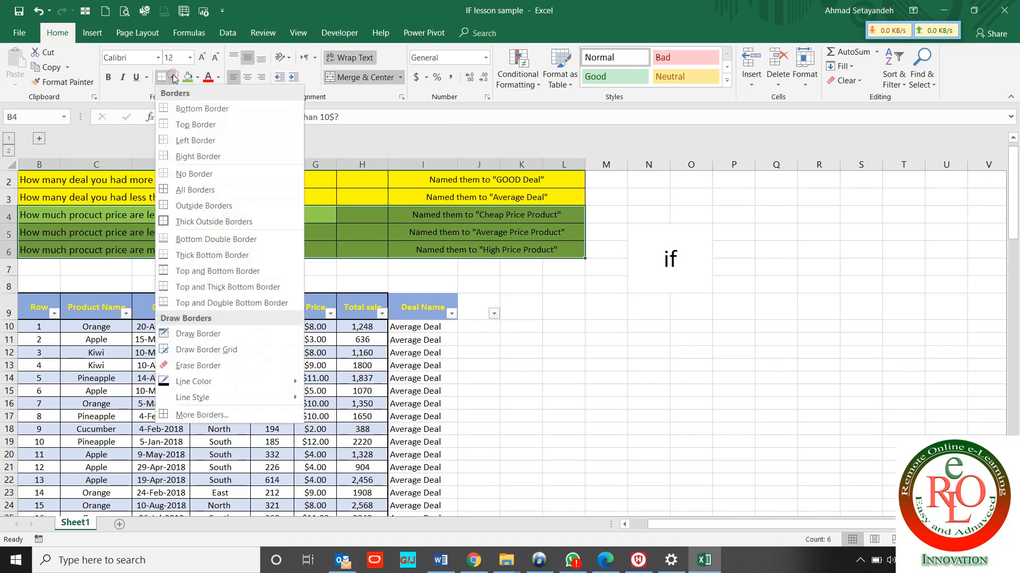
pyautogui.click(202, 222)
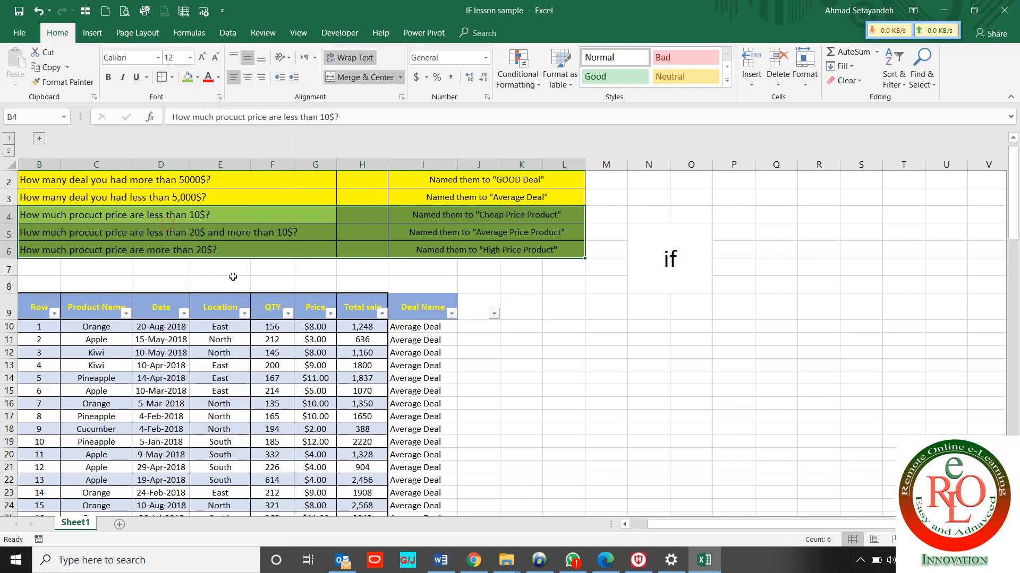
pyautogui.click(256, 295)
pyautogui.click(226, 217)
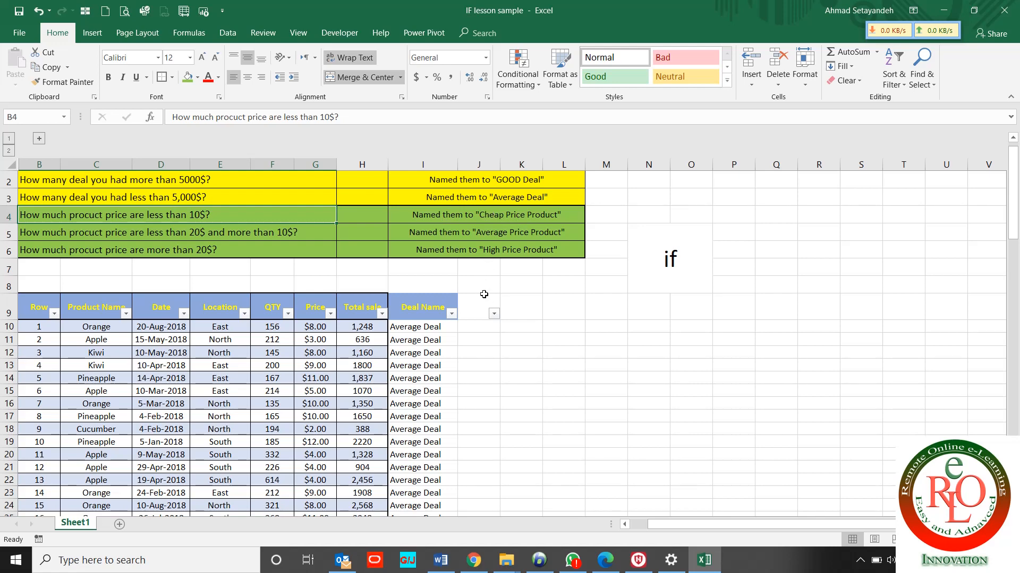
# Enter the header 'Product CAT' in J9 and autofit column J to fit it
pyautogui.click(473, 322)
pyautogui.write('=')
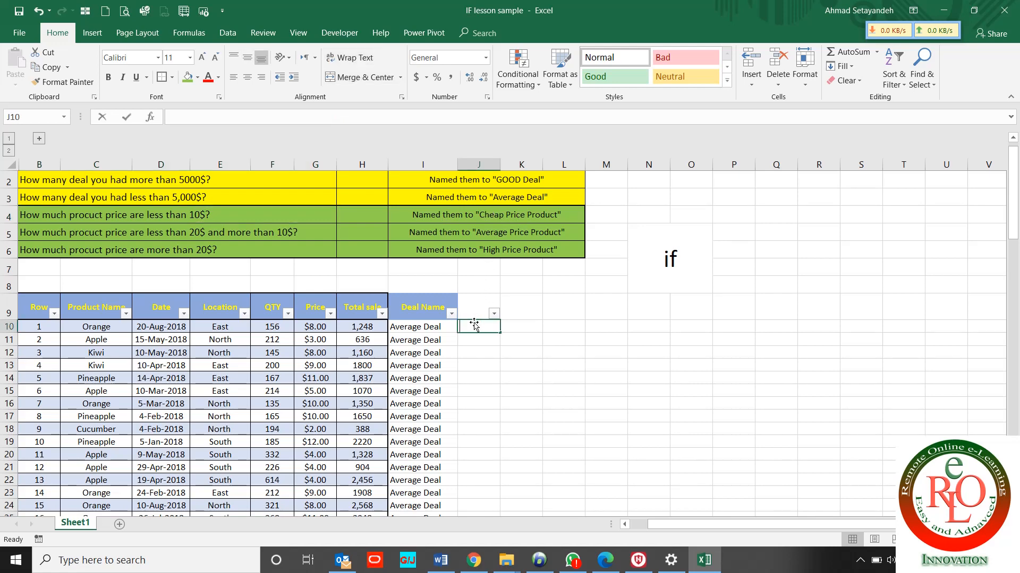
pyautogui.press('Escape')
pyautogui.click(478, 310)
pyautogui.write('Product')
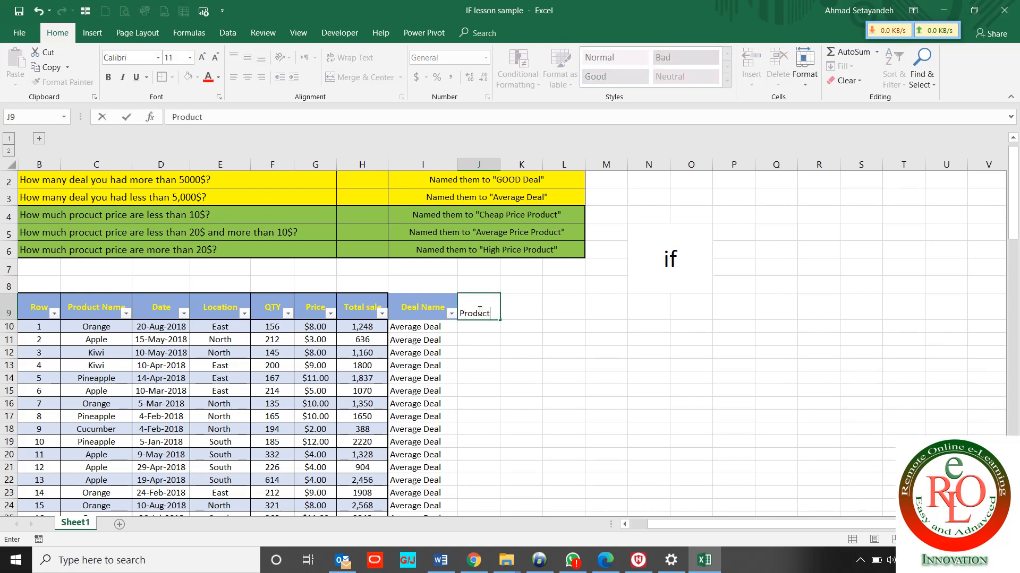
pyautogui.write(' CAT')
pyautogui.press('Return')
pyautogui.click(480, 310)
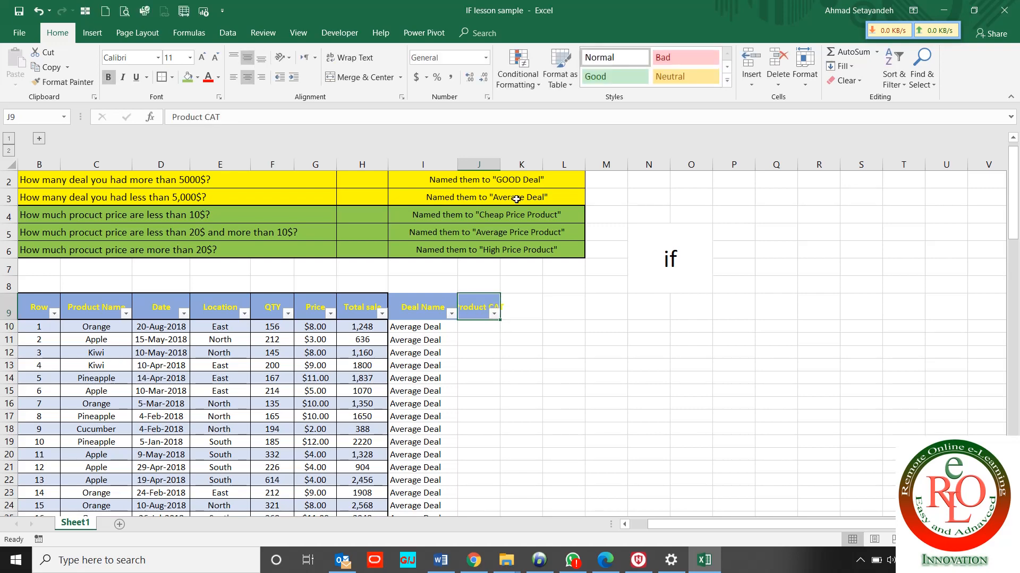
pyautogui.doubleClick(500, 164)
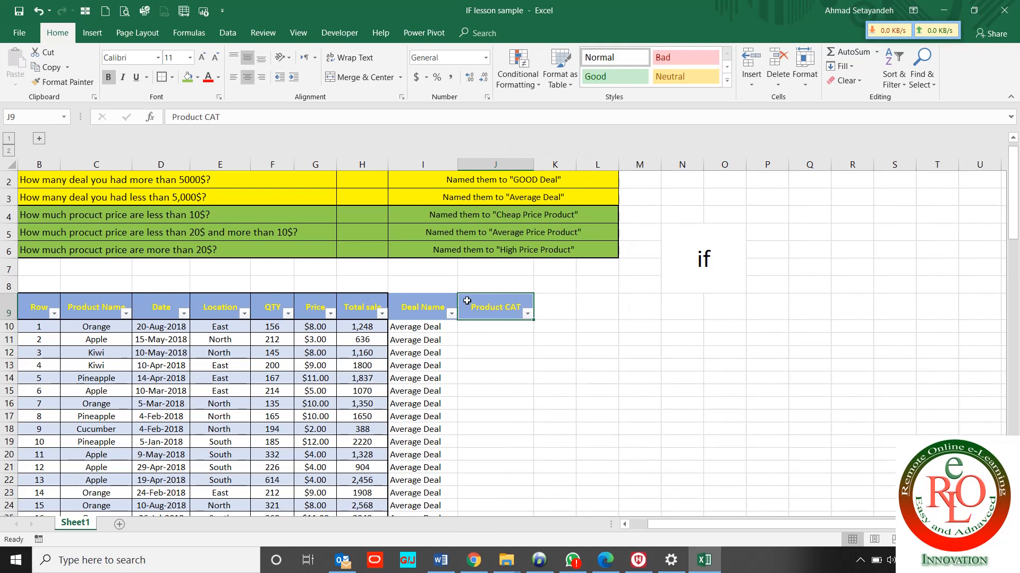
pyautogui.click(473, 326)
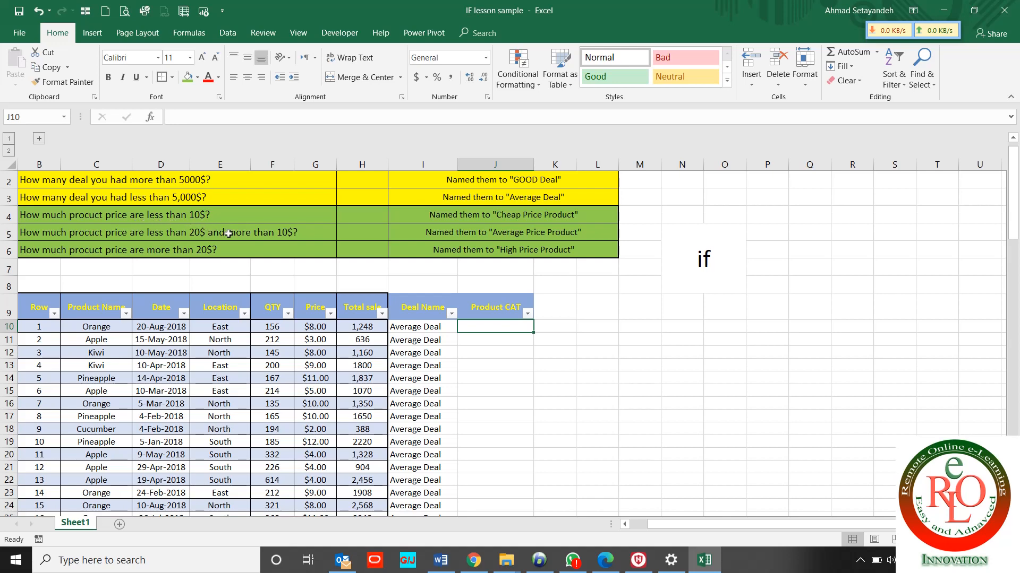
# Enter =IF(G10<10,"Cheap Price Product","") in J10
pyautogui.write('=')
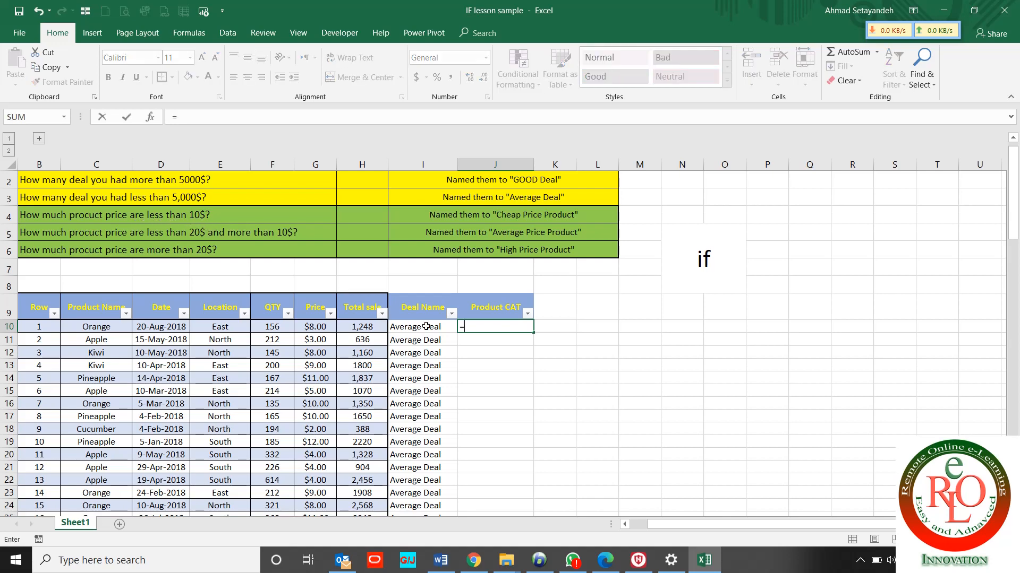
pyautogui.write('if(')
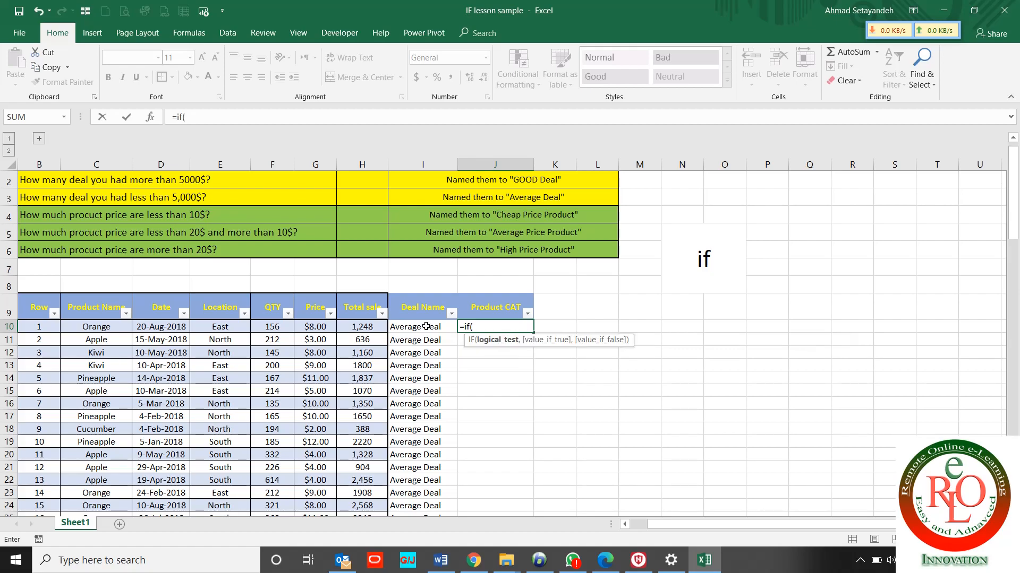
pyautogui.press('Left')
pyautogui.press('Left')
pyautogui.press('Left')
pyautogui.press('Left')
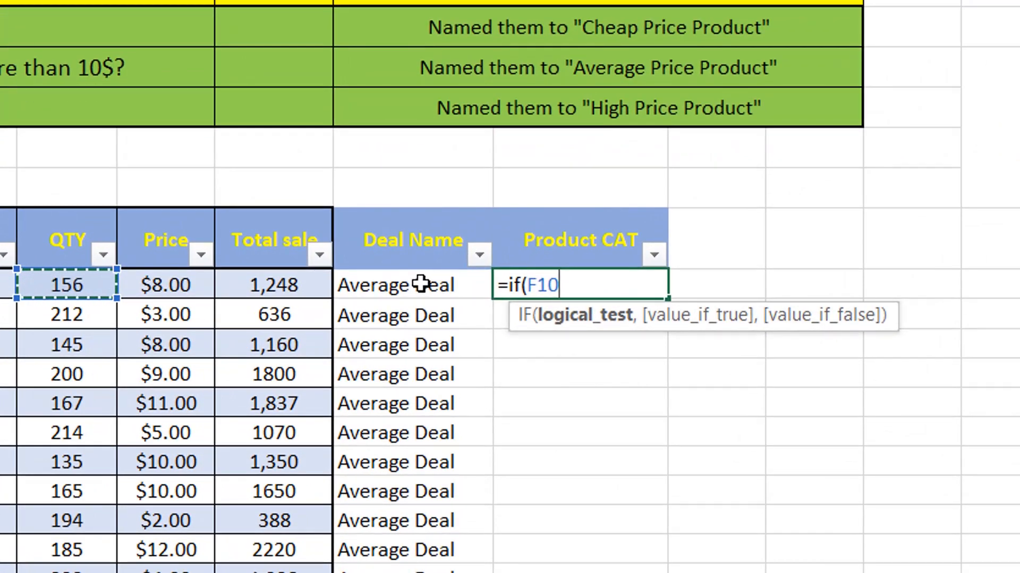
pyautogui.press('Right')
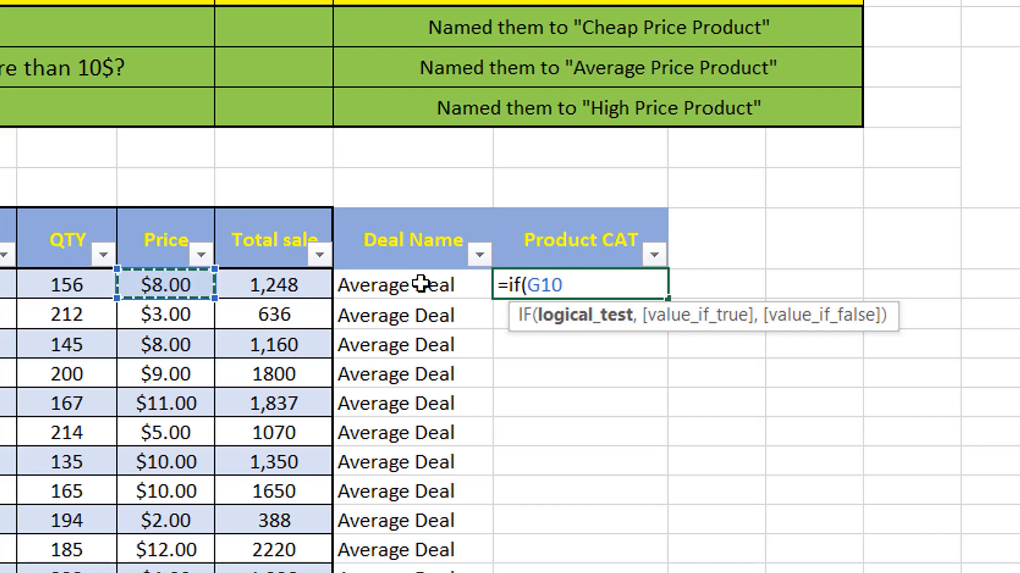
pyautogui.write('<')
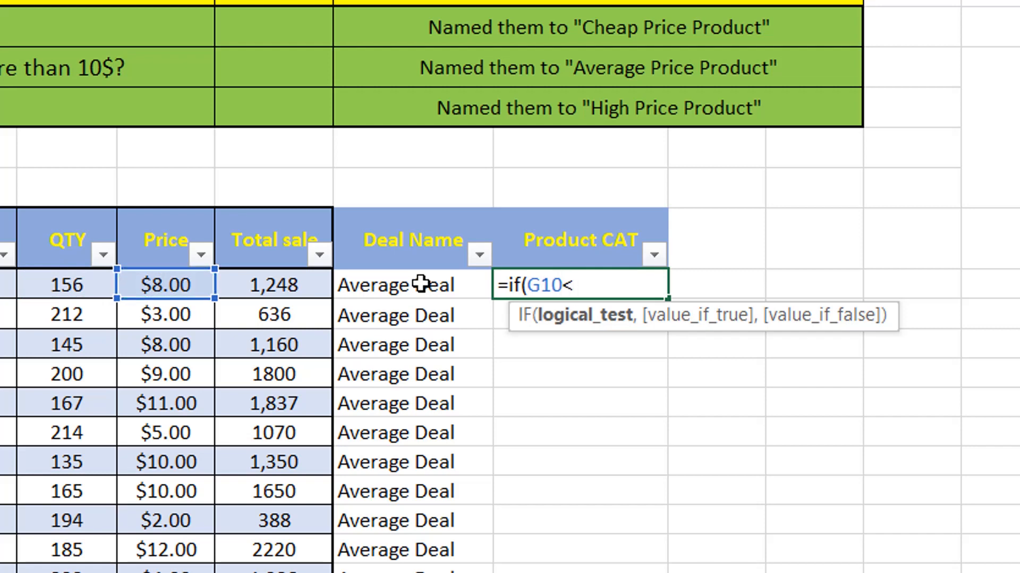
pyautogui.write('10,')
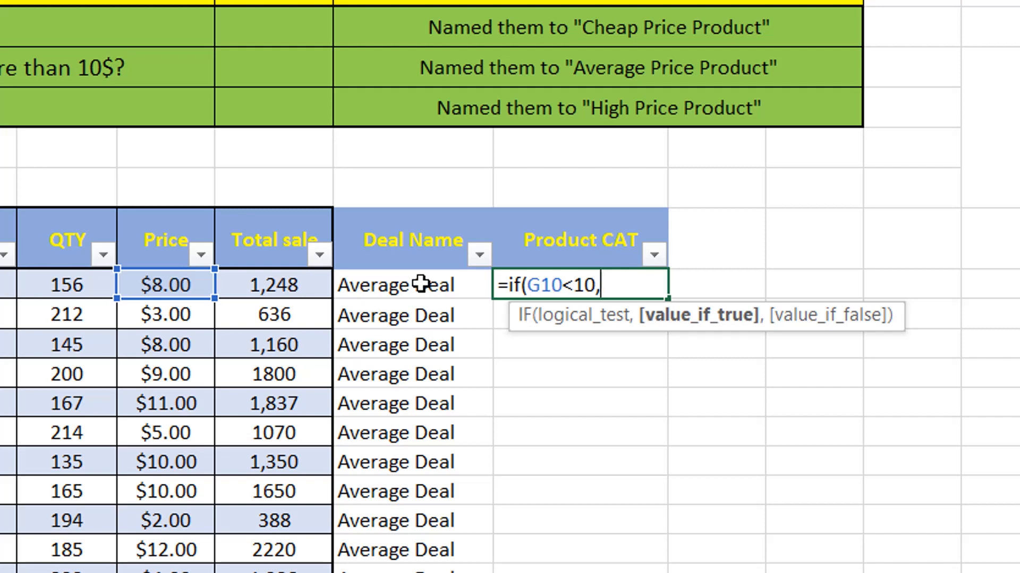
pyautogui.write('"C')
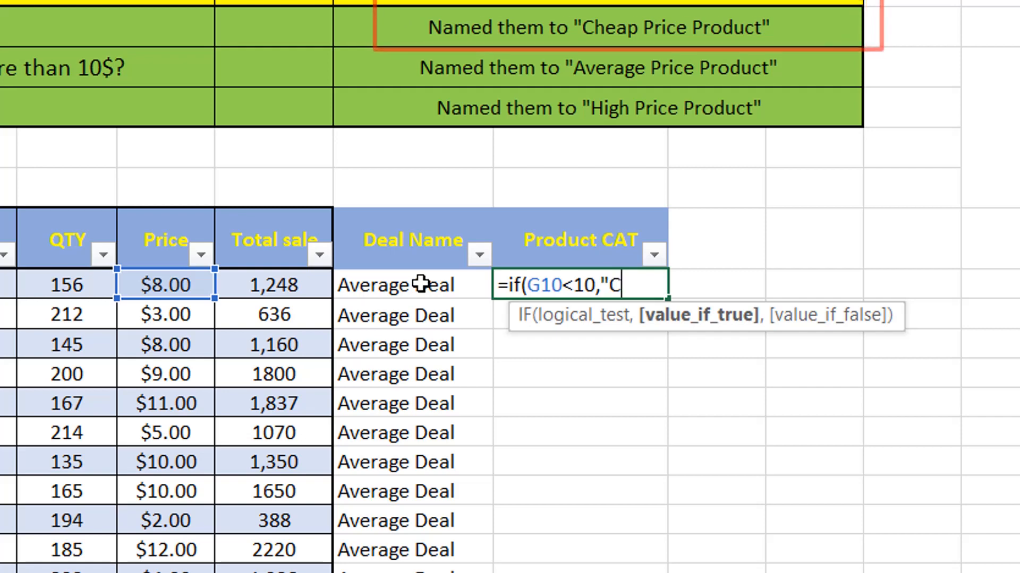
pyautogui.write('heap')
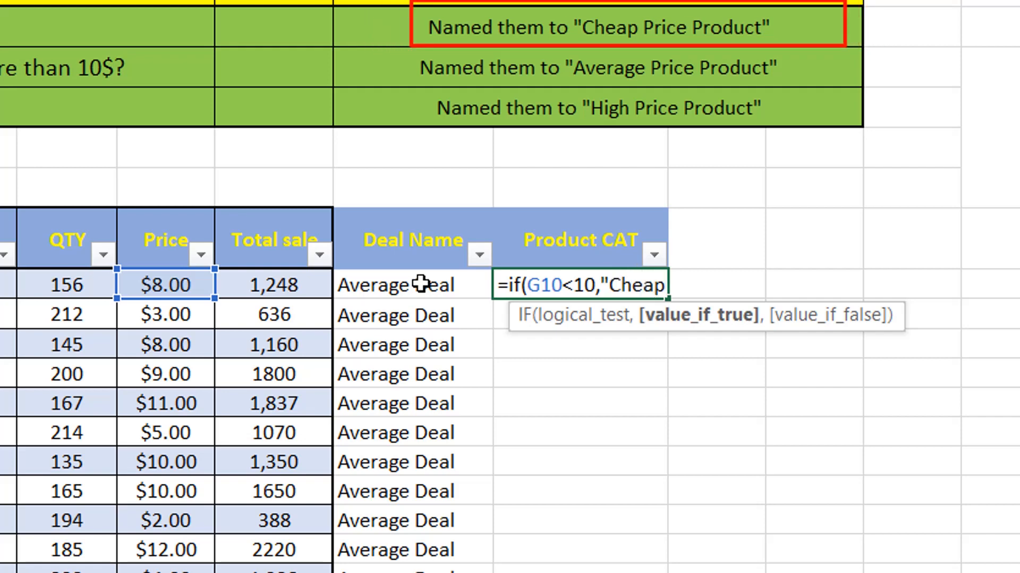
pyautogui.write(' Price')
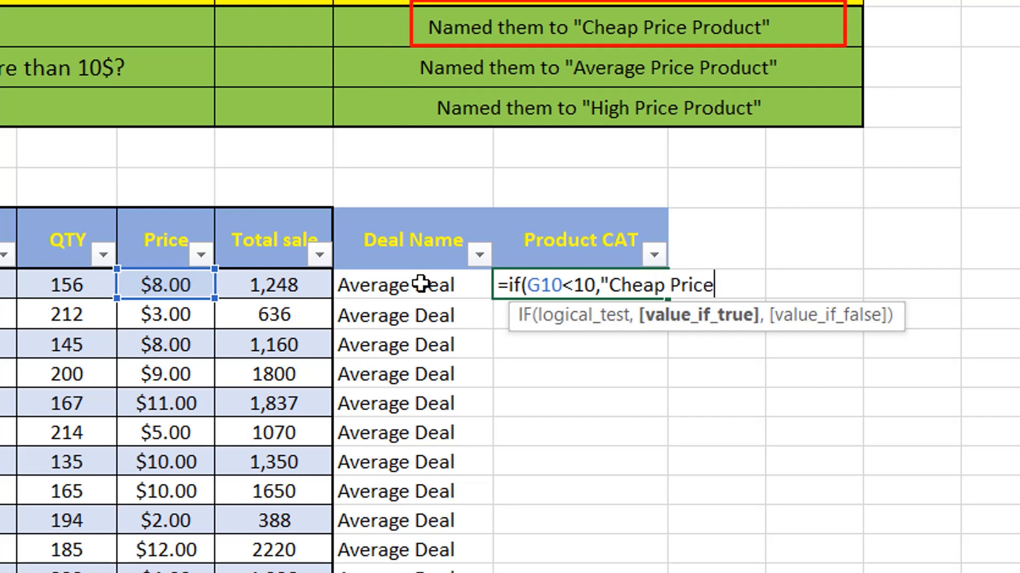
pyautogui.write(' Product')
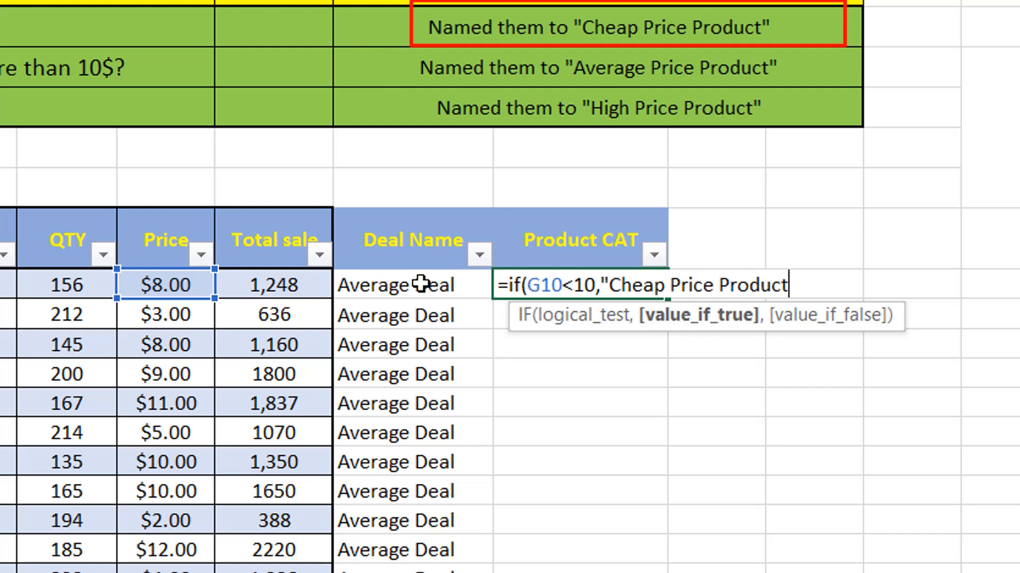
pyautogui.write('"')
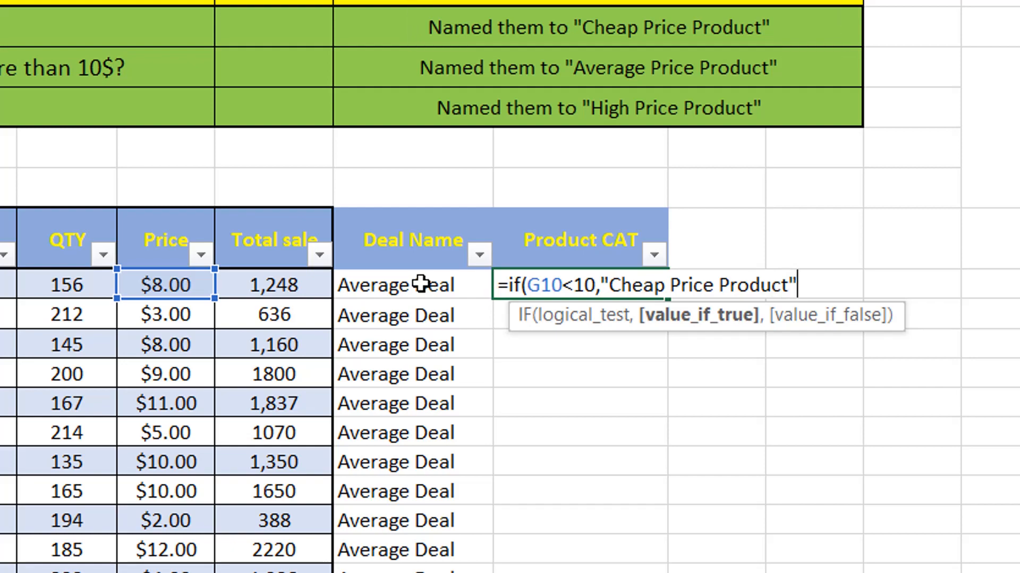
pyautogui.write(',""')
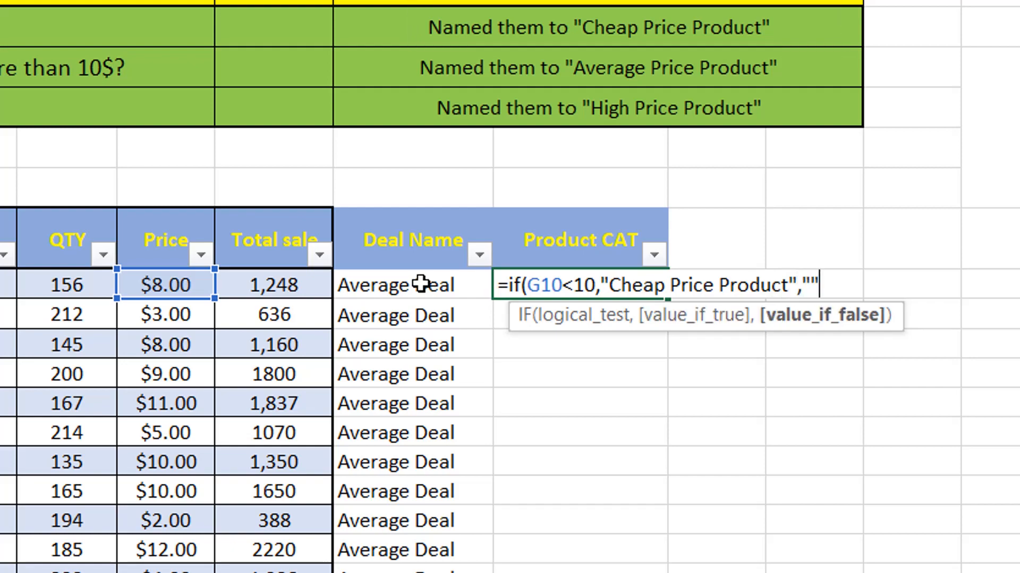
pyautogui.write(')')
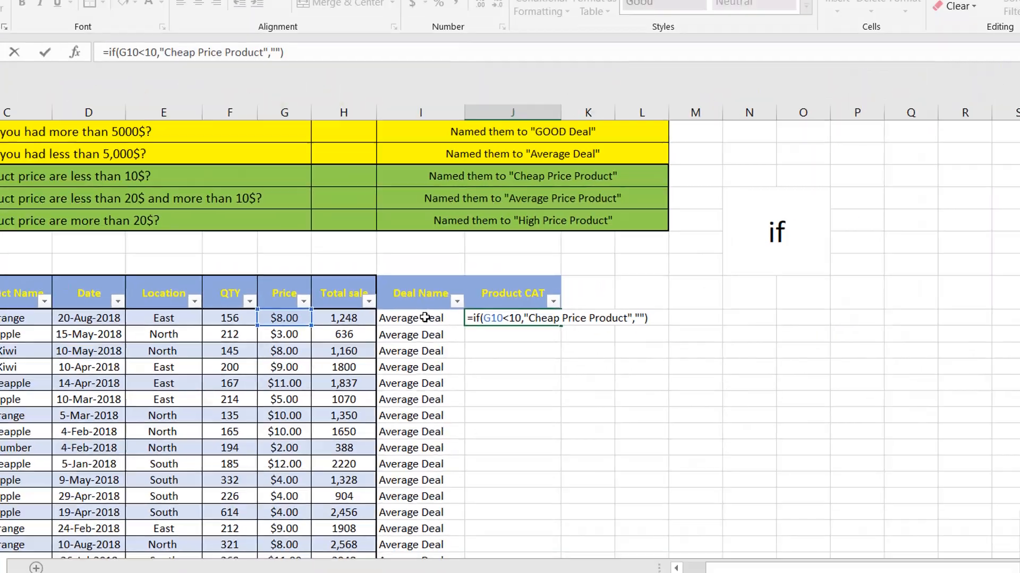
pyautogui.press('Return')
# Copy the J10 formula down the Product CAT column through J105
pyautogui.press('Up')
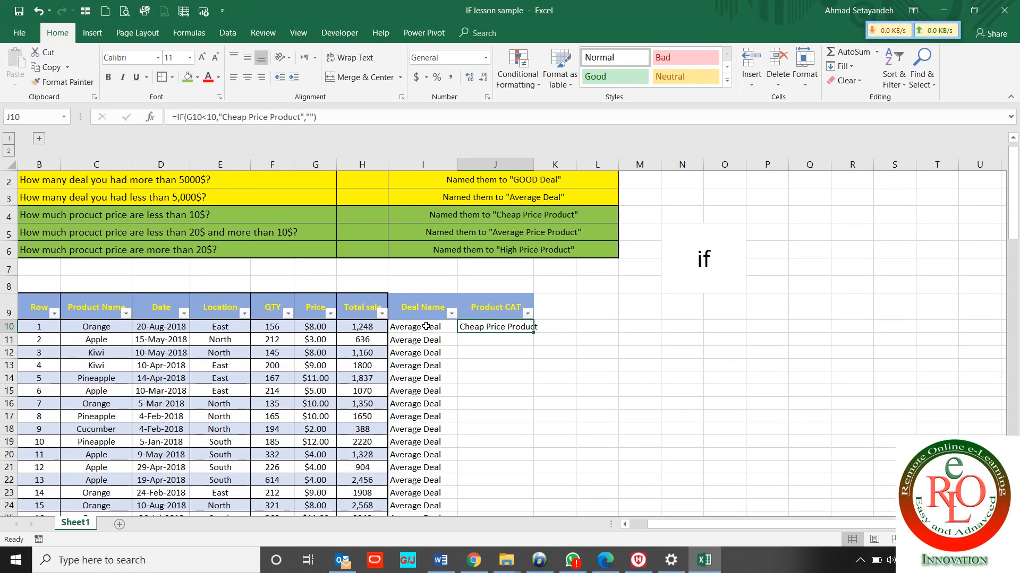
pyautogui.hotkey('ctrl', 'c')
pyautogui.press('Down')
pyautogui.press('Left')
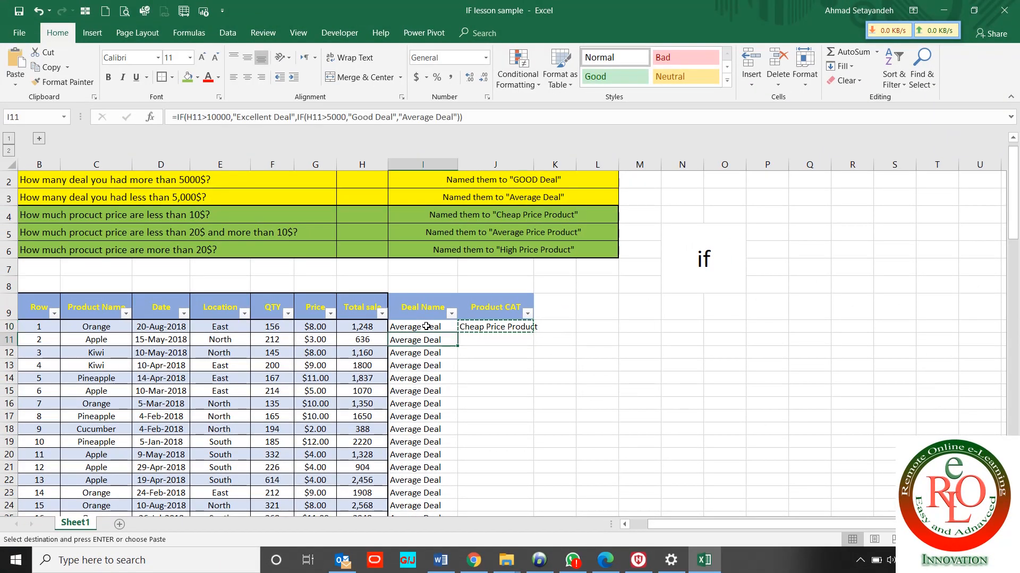
pyautogui.hotkey('ctrl', 'Down')
pyautogui.press('Right')
pyautogui.hotkey('ctrl', 'shift', 'Up')
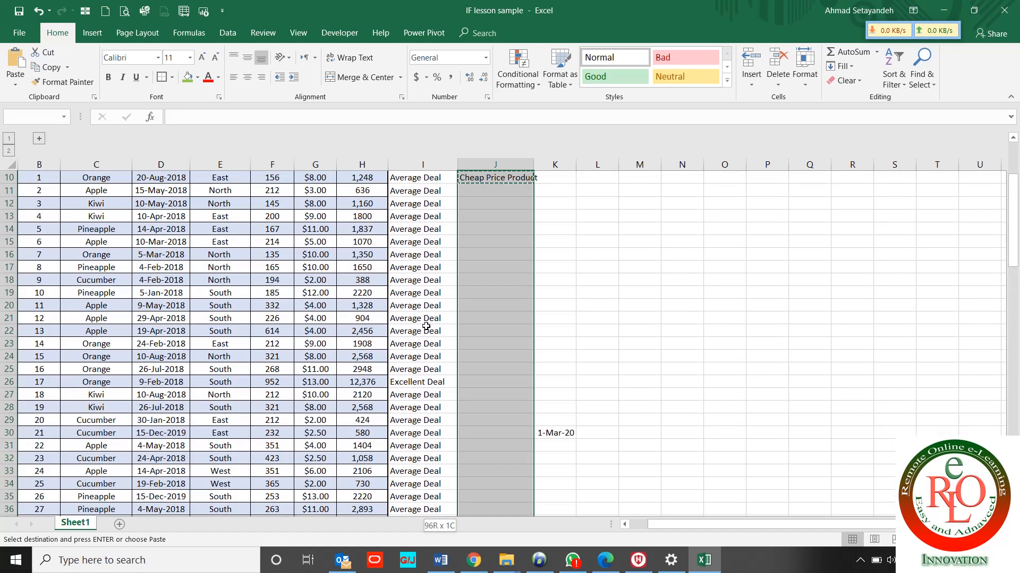
pyautogui.hotkey('ctrl', 'v')
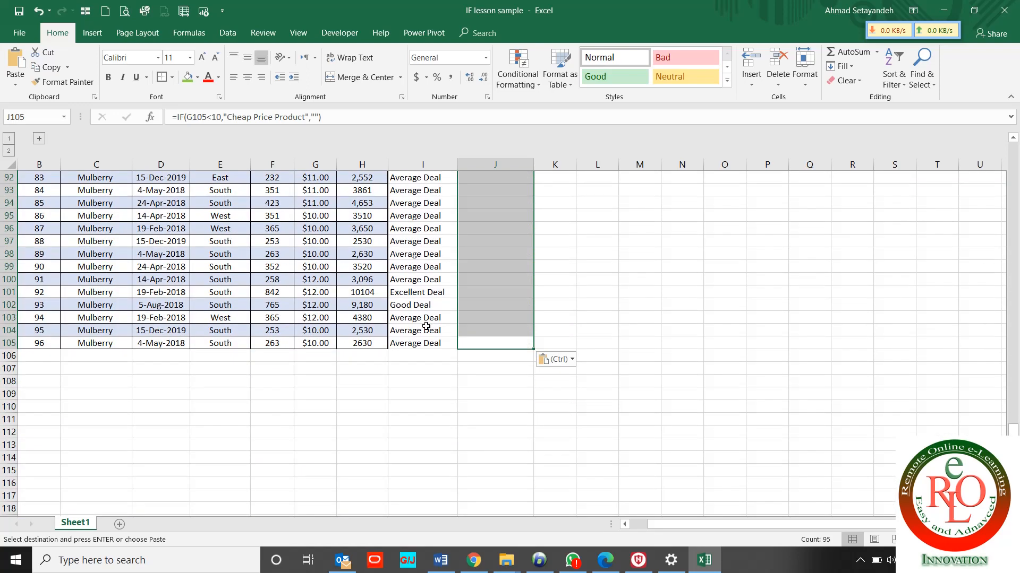
pyautogui.hotkey('ctrl', 'Up')
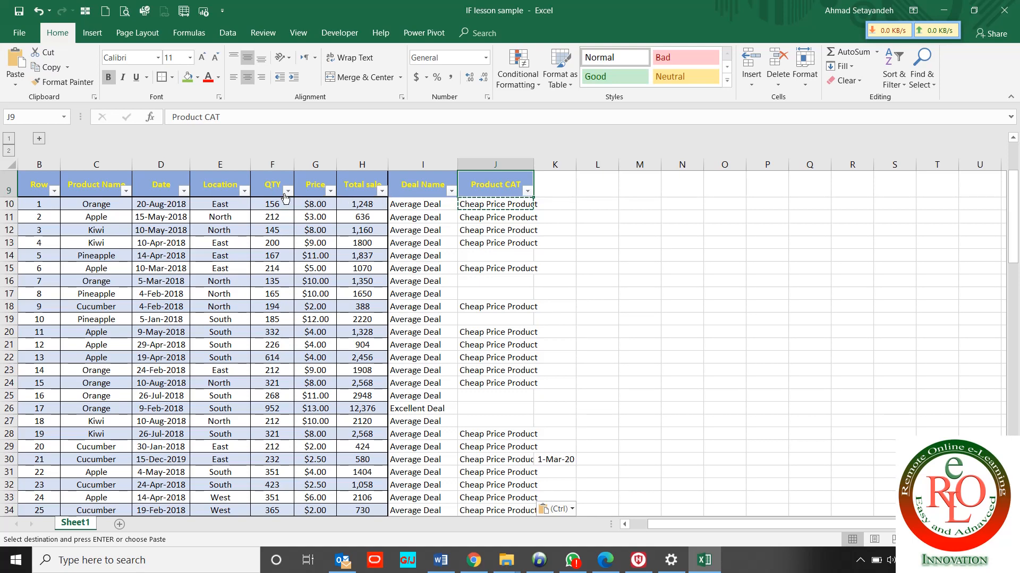
# Filter the Price column to show only prices less than 10
pyautogui.click(330, 195)
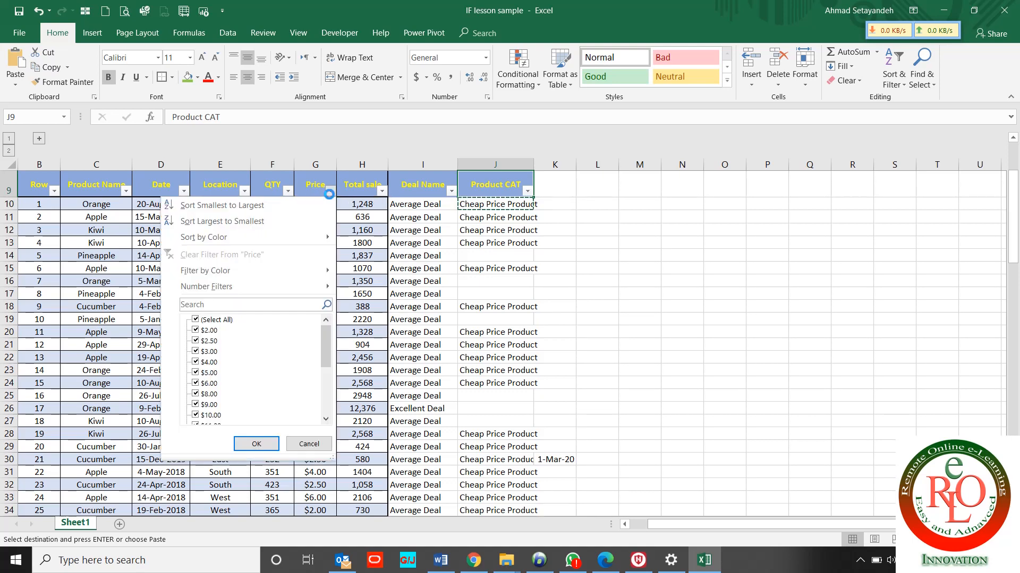
pyautogui.moveTo(291, 289)
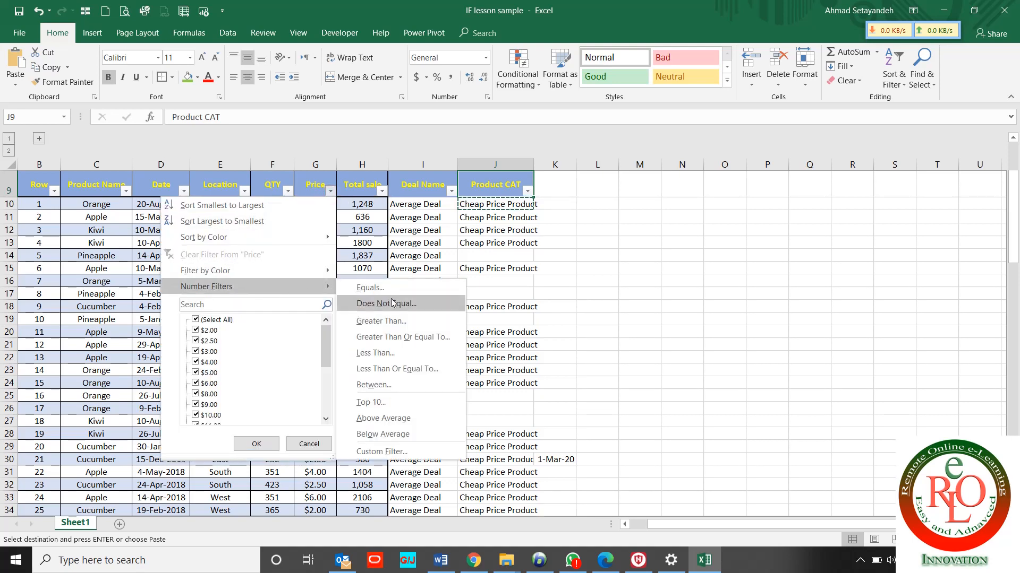
pyautogui.click(405, 354)
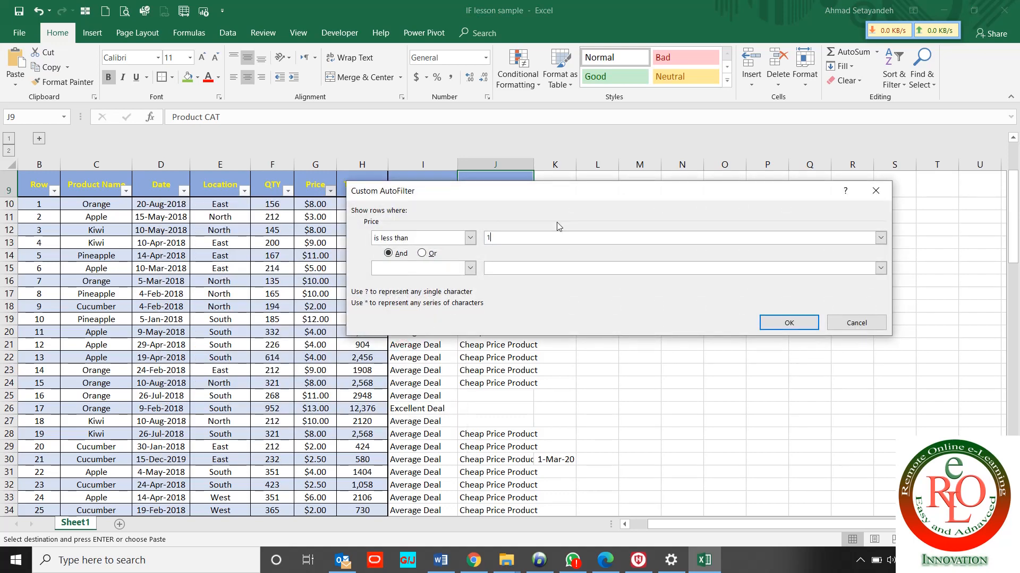
pyautogui.press('Return')
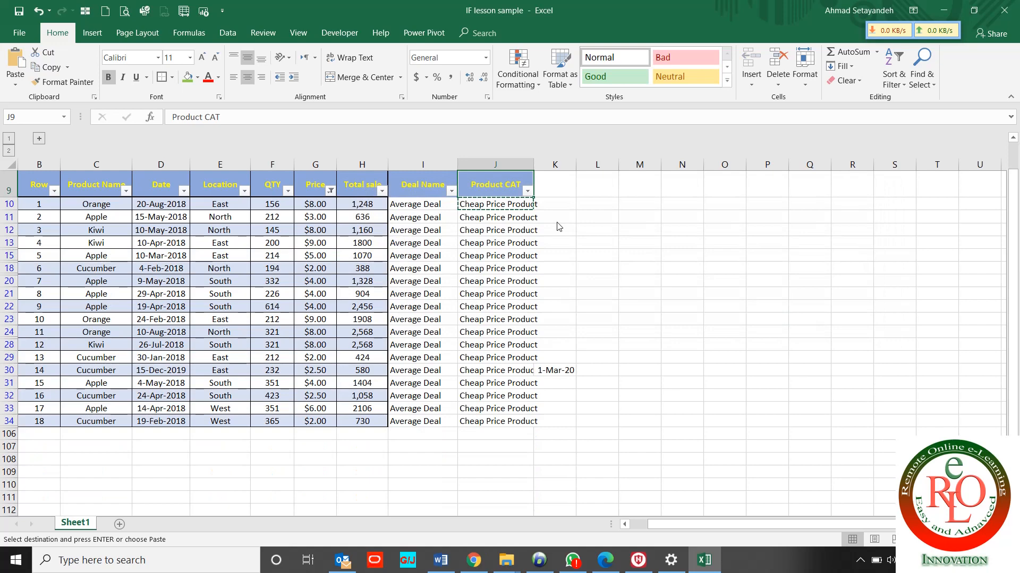
# Delete the stray 1-Mar-20 date in K30 and clear the Price filter
pyautogui.click(563, 367)
pyautogui.press('Delete')
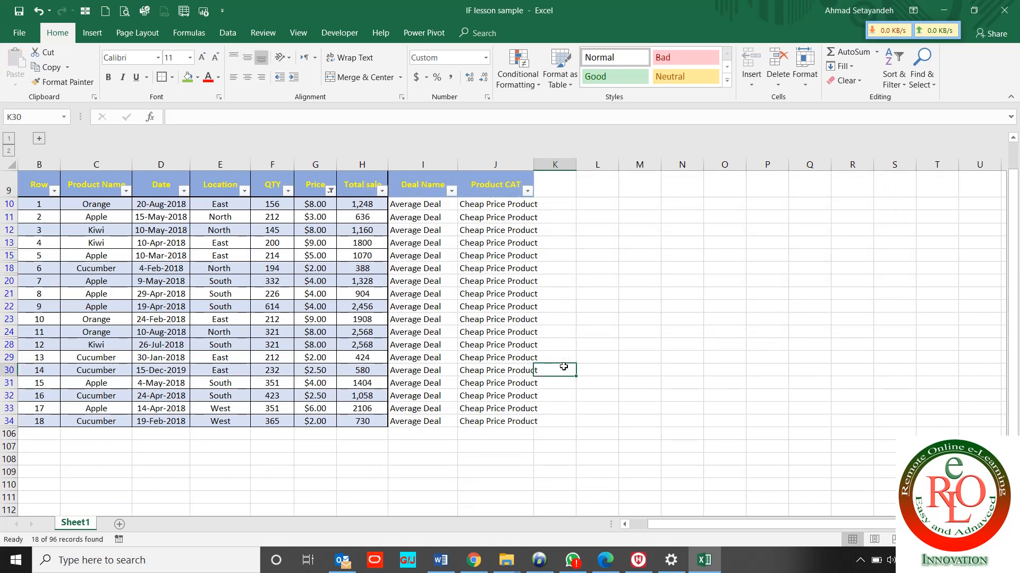
pyautogui.click(331, 190)
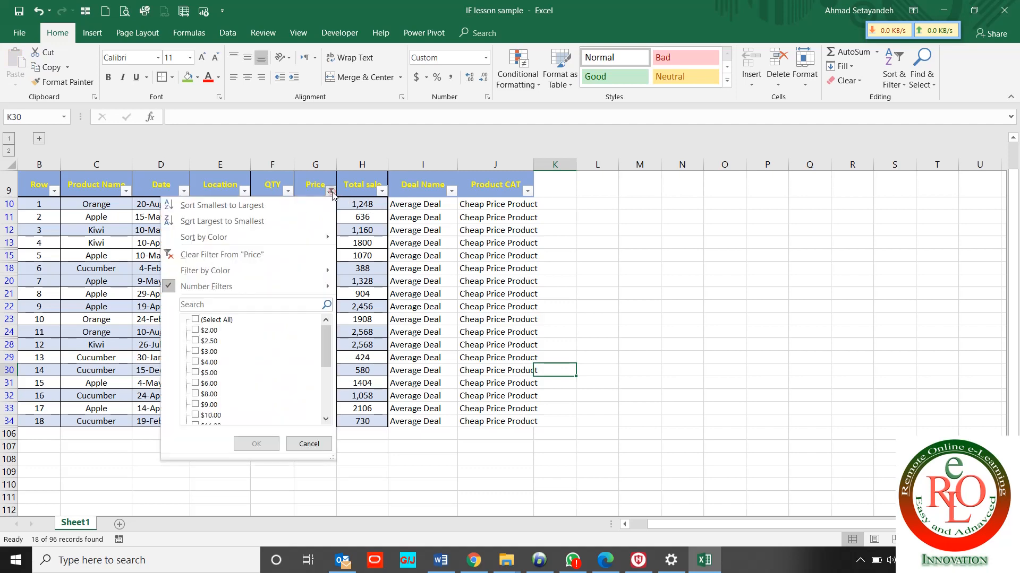
pyautogui.click(272, 250)
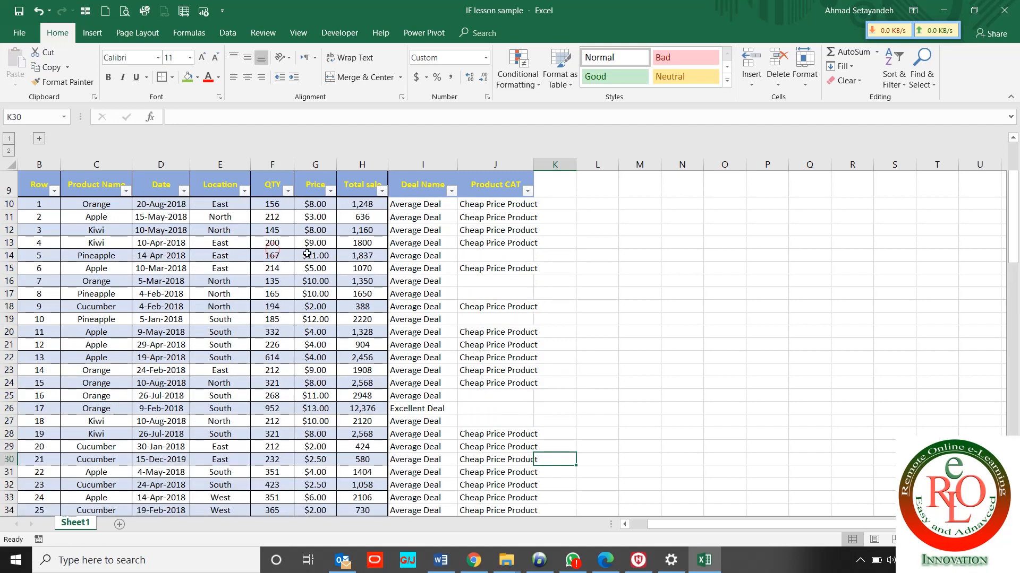
pyautogui.click(480, 258)
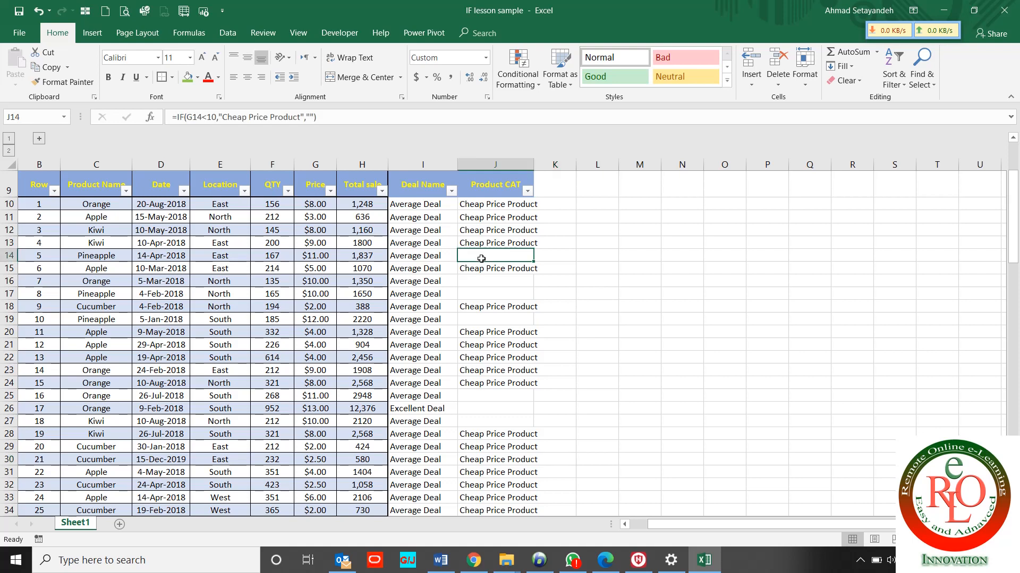
pyautogui.click(9, 255)
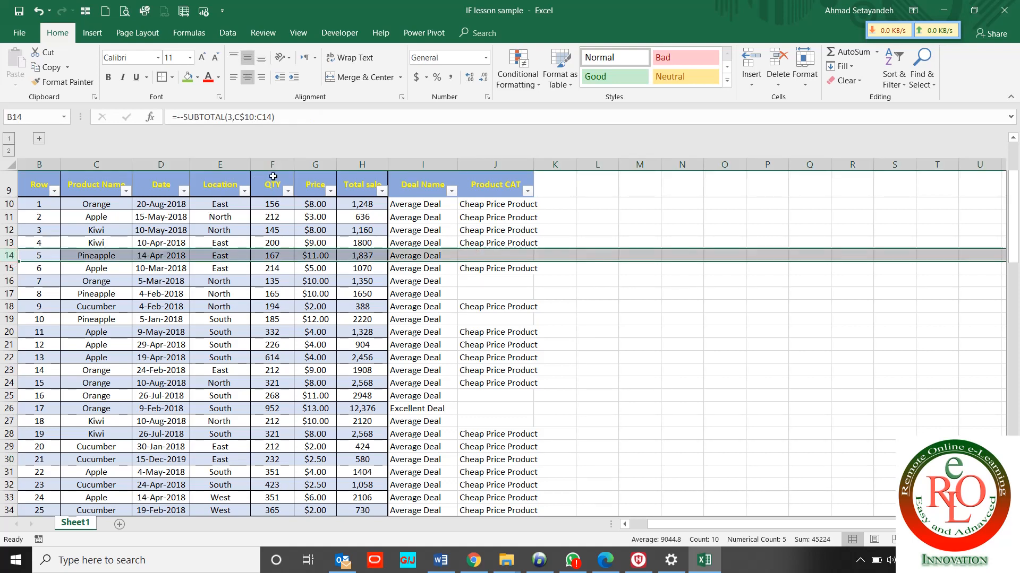
pyautogui.click(305, 163)
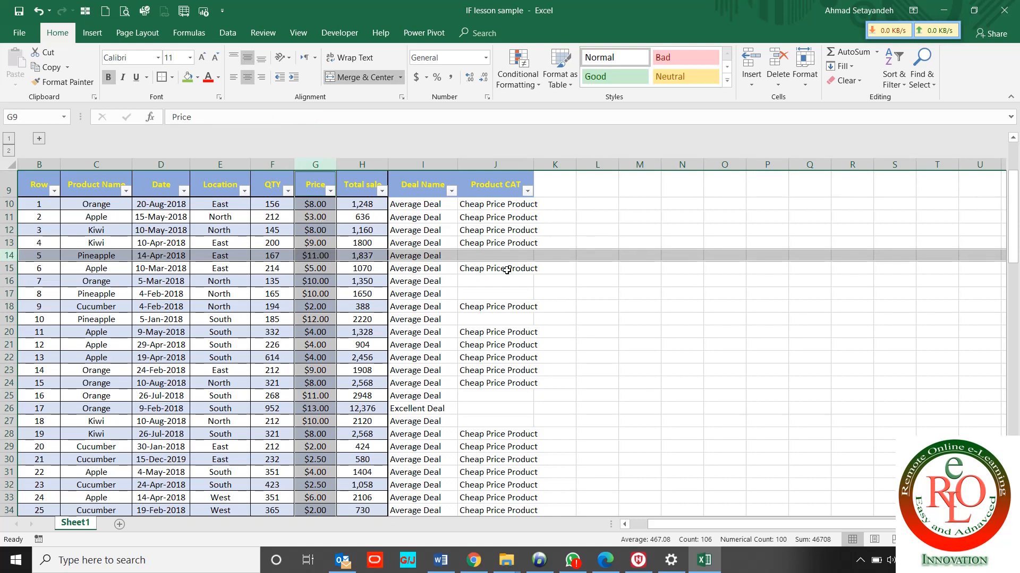
pyautogui.click(485, 253)
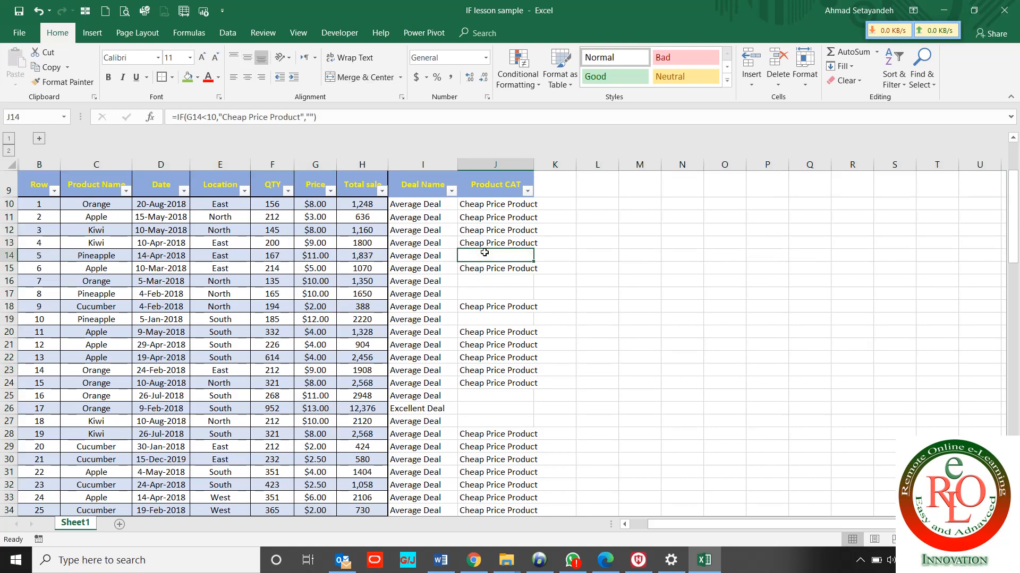
pyautogui.hotkey('ctrl', 'Up')
pyautogui.hotkey('ctrl', 'Up')
pyautogui.hotkey('ctrl', 'Up')
pyautogui.hotkey('ctrl', 'Up')
pyautogui.press('Down')
pyautogui.press('Down')
pyautogui.press('Down')
pyautogui.press('Down')
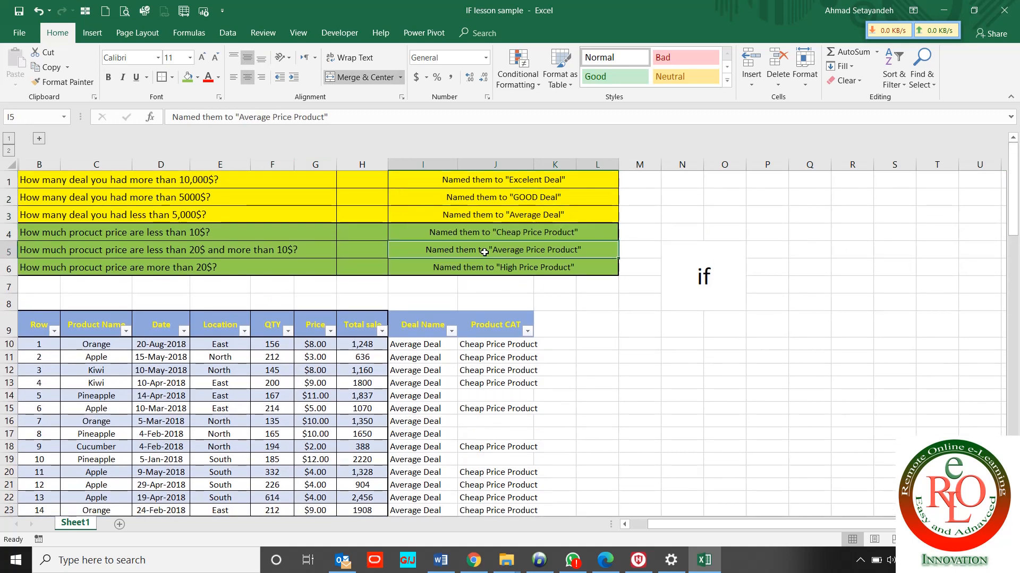
pyautogui.click(274, 248)
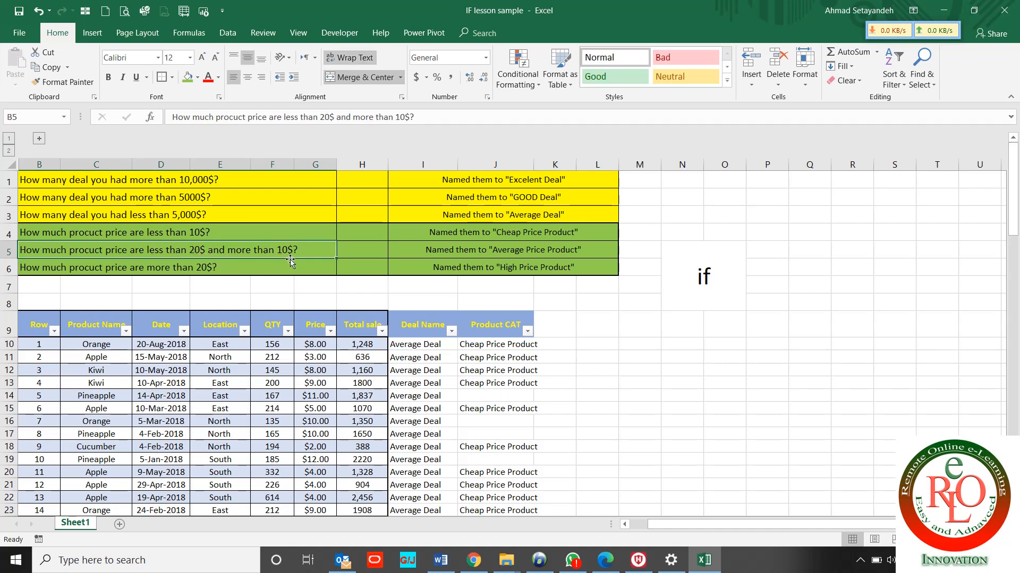
pyautogui.click(469, 263)
pyautogui.click(491, 253)
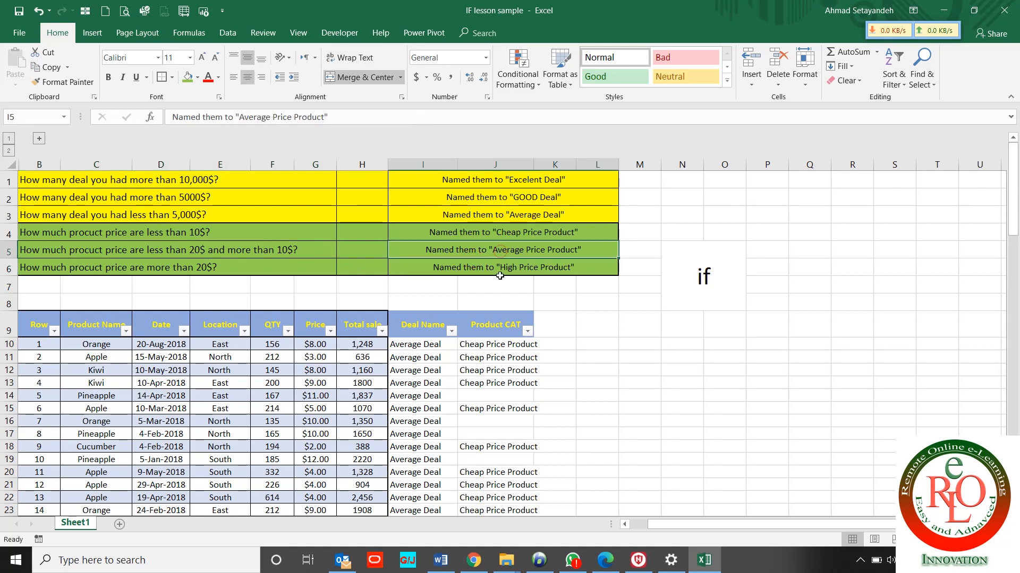
pyautogui.click(492, 344)
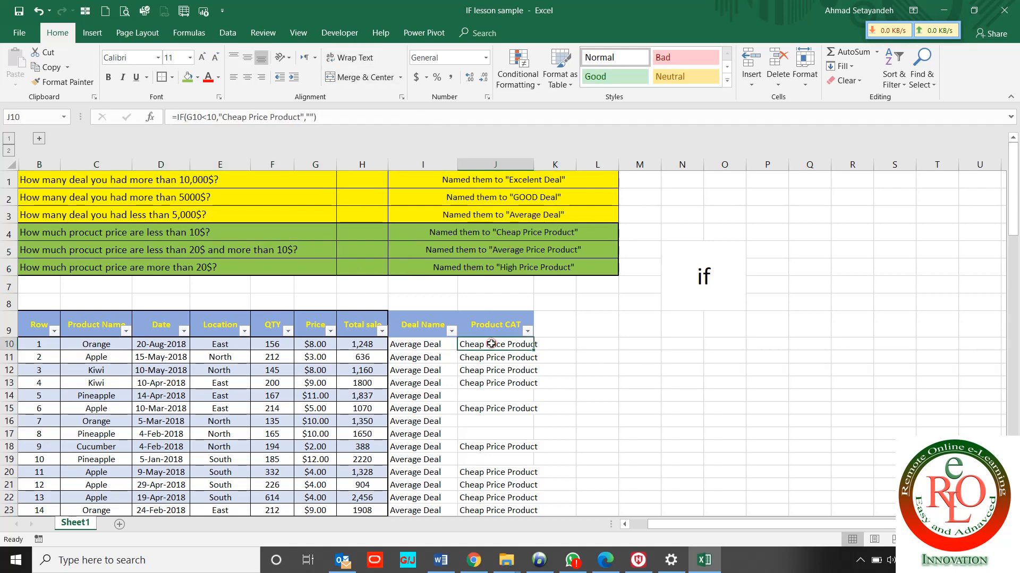
# Nest IF(G10<20,"Average Price Product","") into J10's formula and accept Excel's bracket correction
pyautogui.doubleClick(313, 117)
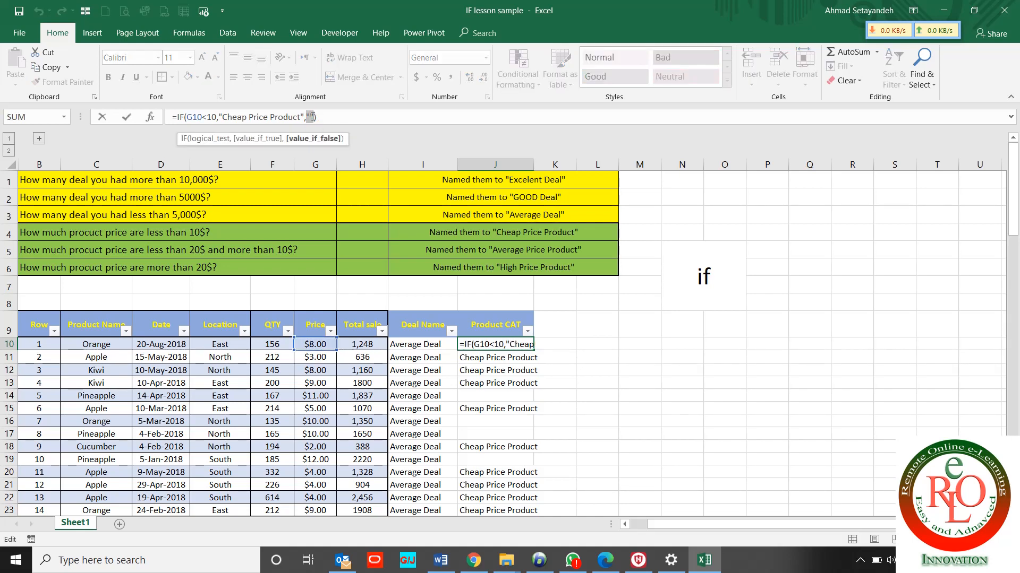
pyautogui.write('if(')
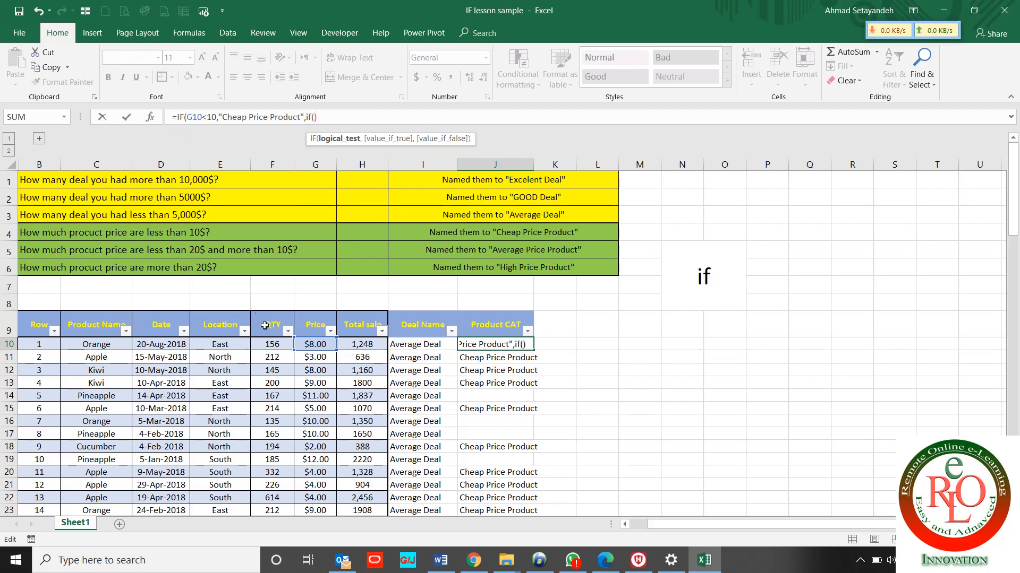
pyautogui.click(314, 344)
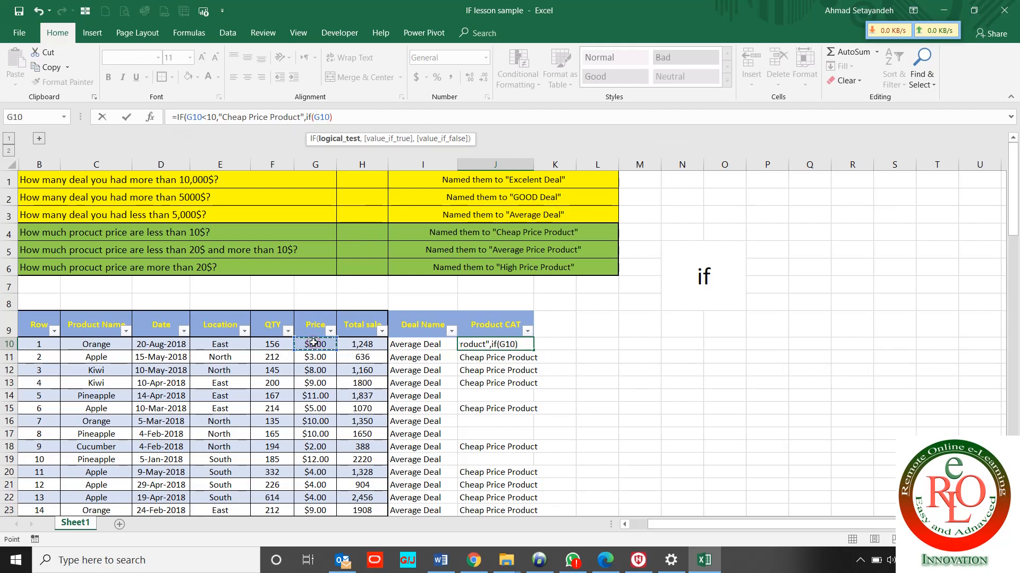
pyautogui.write('<')
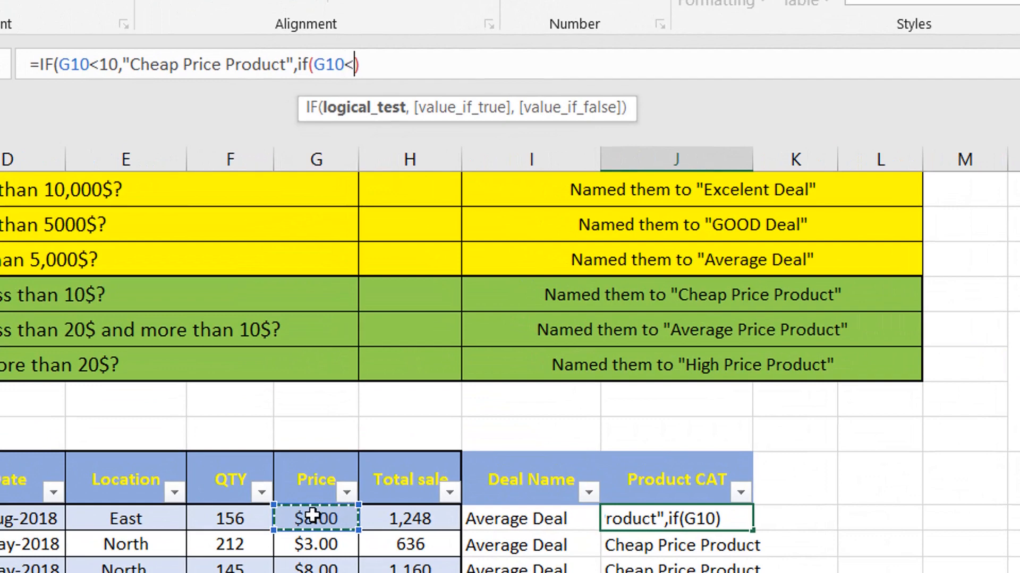
pyautogui.write('20,')
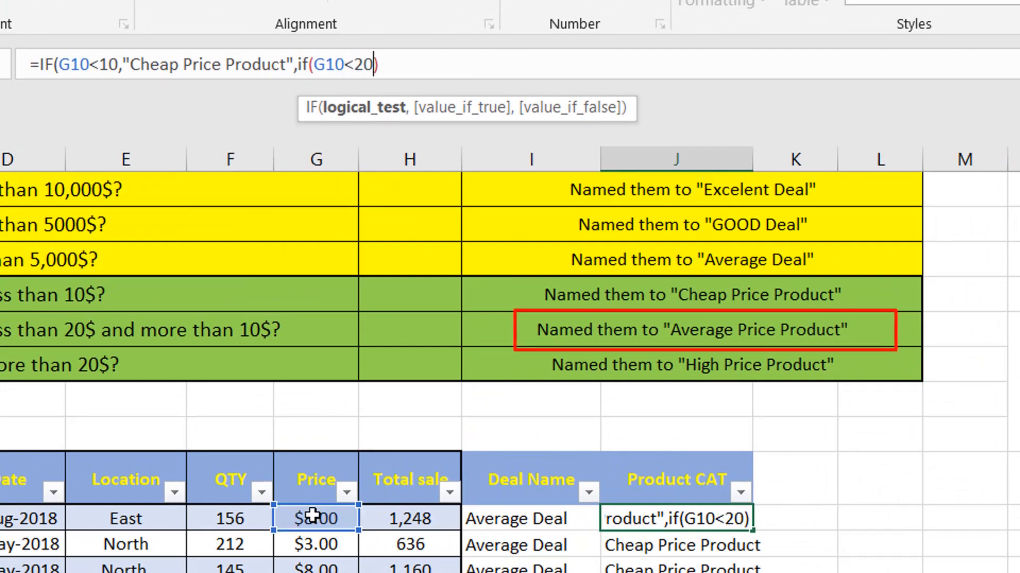
pyautogui.write('"')
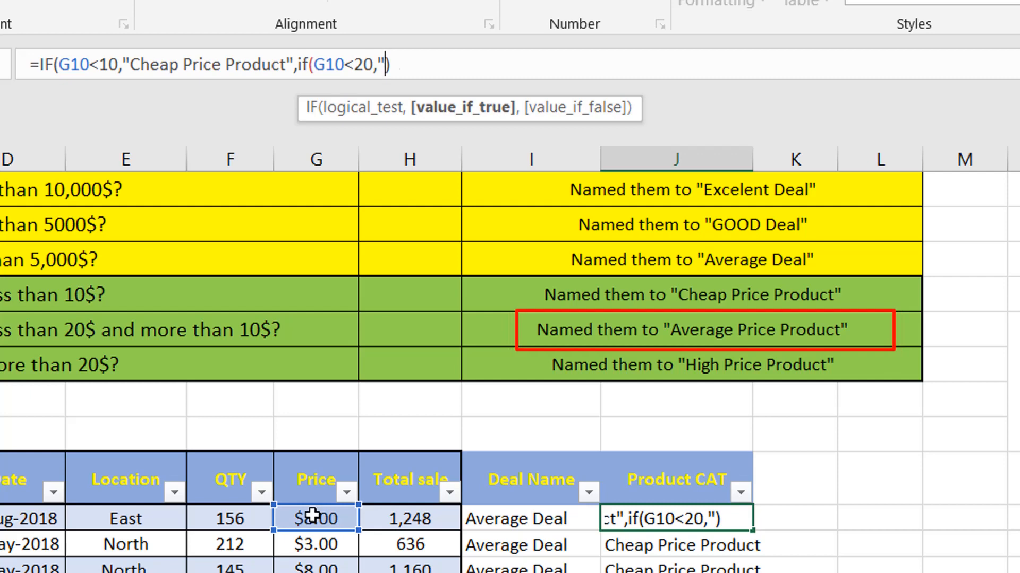
pyautogui.write('Average')
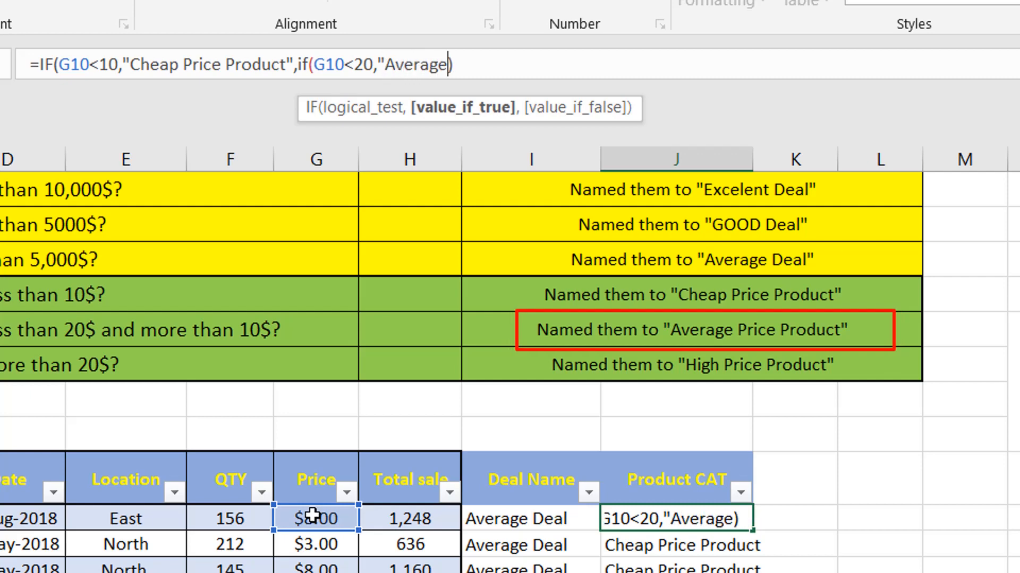
pyautogui.write(' Price ')
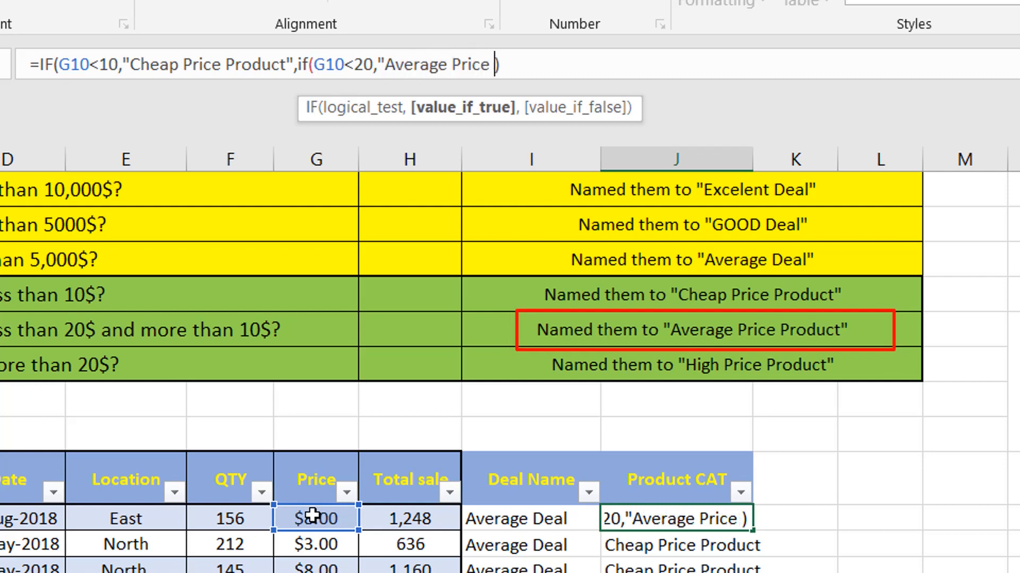
pyautogui.write('Product')
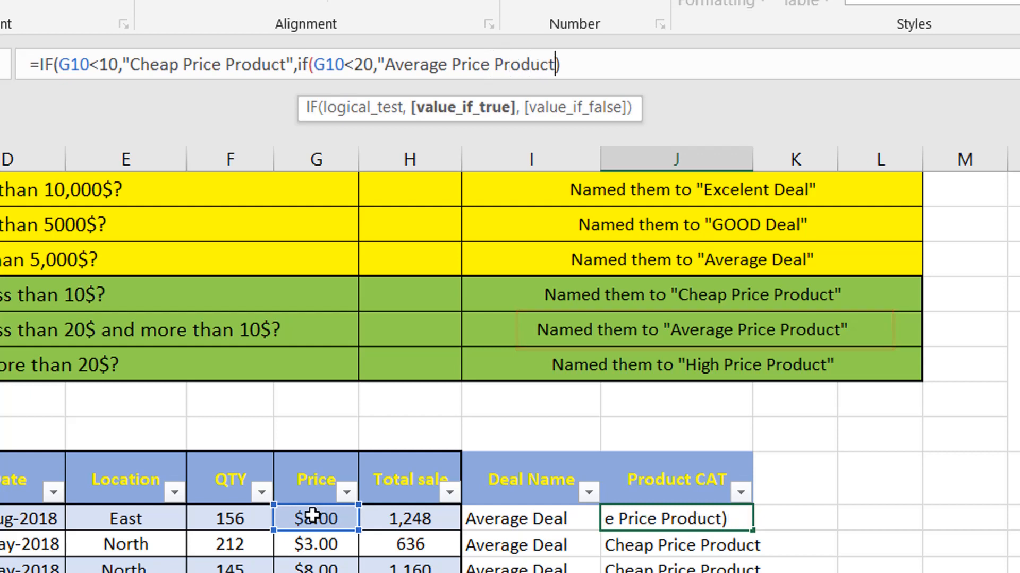
pyautogui.write(')')
pyautogui.press('BackSpace')
pyautogui.write('",')
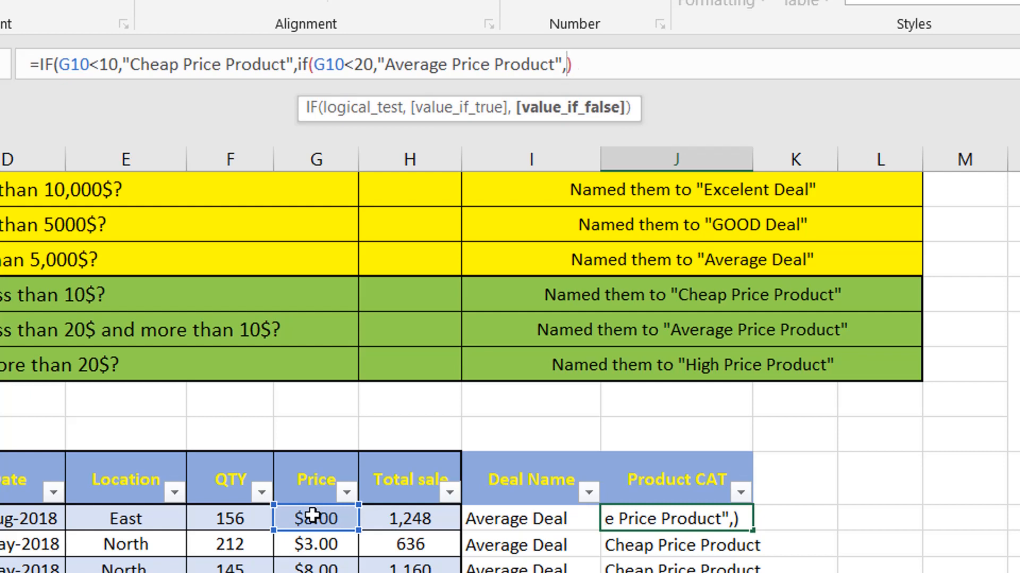
pyautogui.write('""')
pyautogui.press('Return')
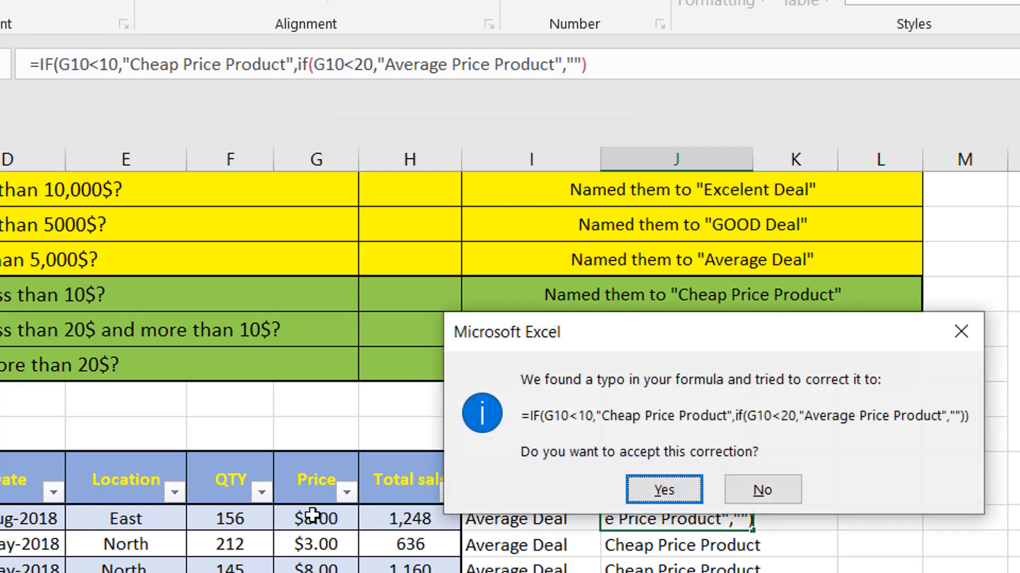
pyautogui.press('Return')
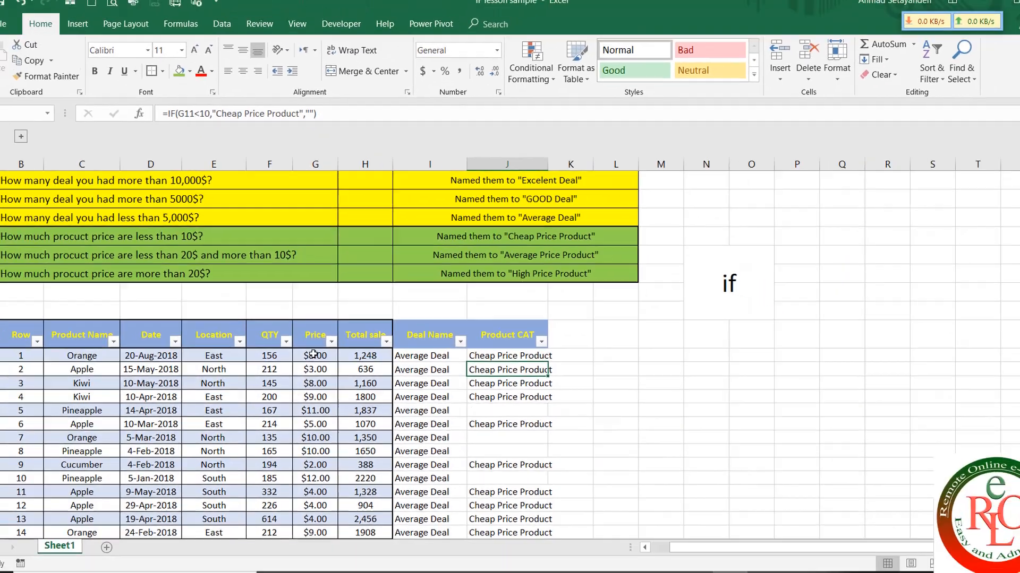
# Paste J10's nested formula into J11:J105 and autofit column J to the category names
pyautogui.press('Up')
pyautogui.hotkey('ctrl', 'c')
pyautogui.press('Down')
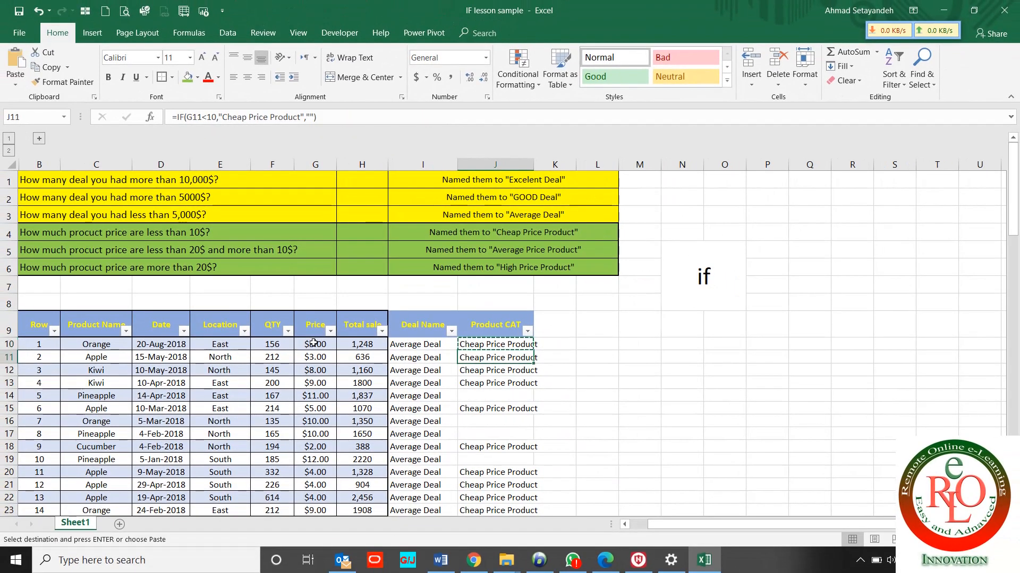
pyautogui.hotkey('ctrl', 'shift', 'Down')
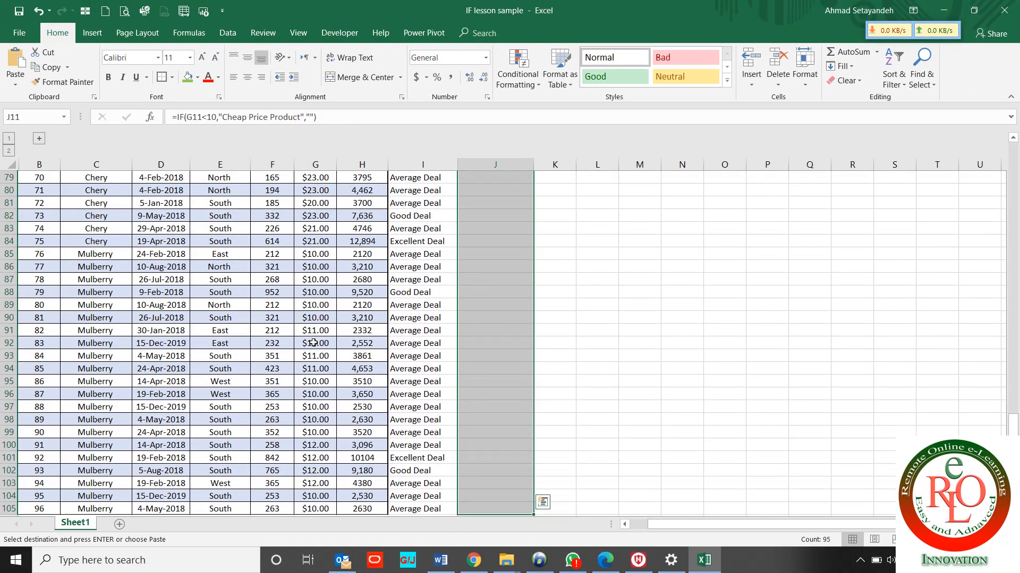
pyautogui.hotkey('ctrl', 'v')
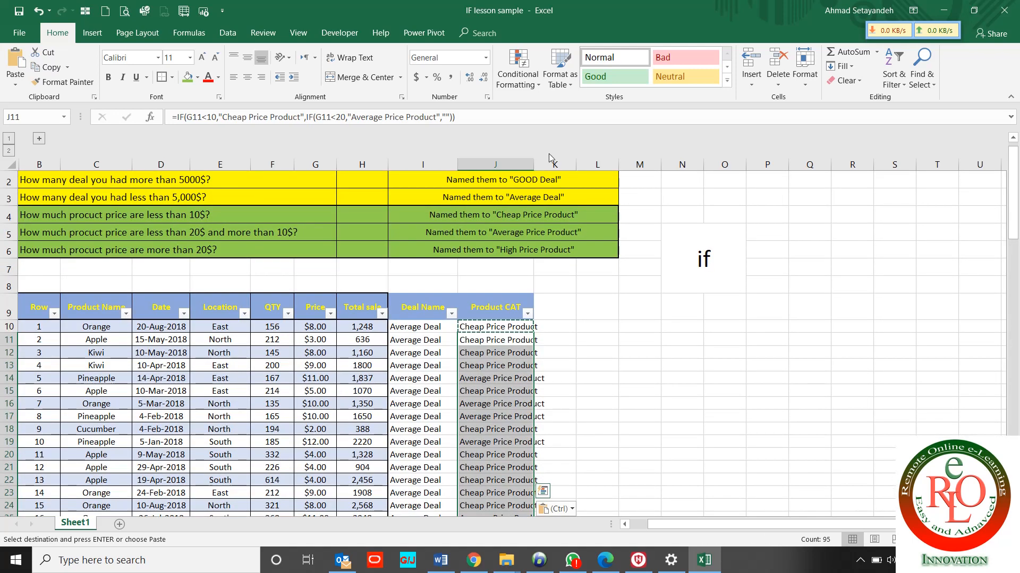
pyautogui.doubleClick(533, 162)
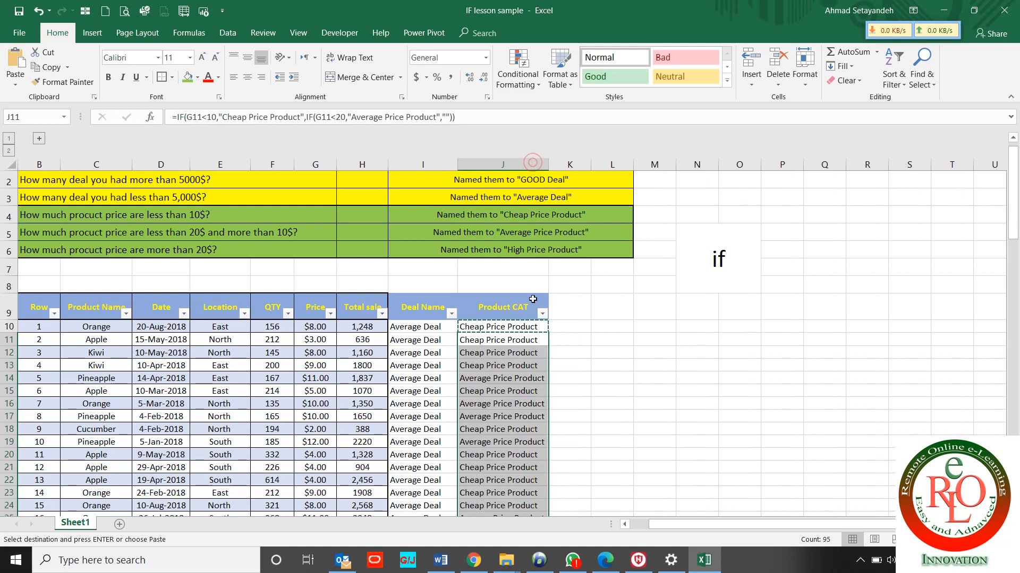
pyautogui.click(542, 313)
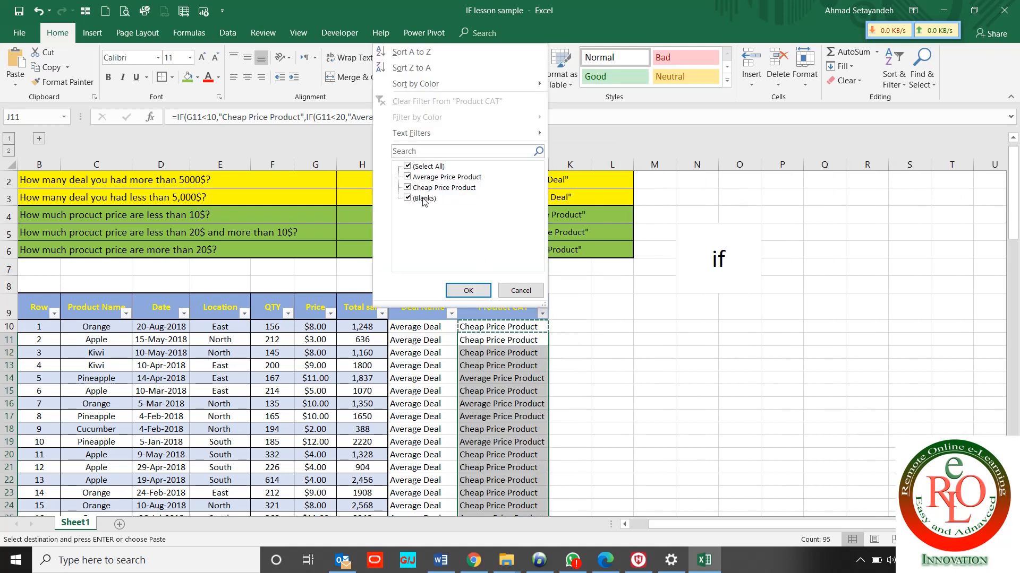
# Filter Product CAT to only Average Price Product rows and browse their prices
pyautogui.click(424, 168)
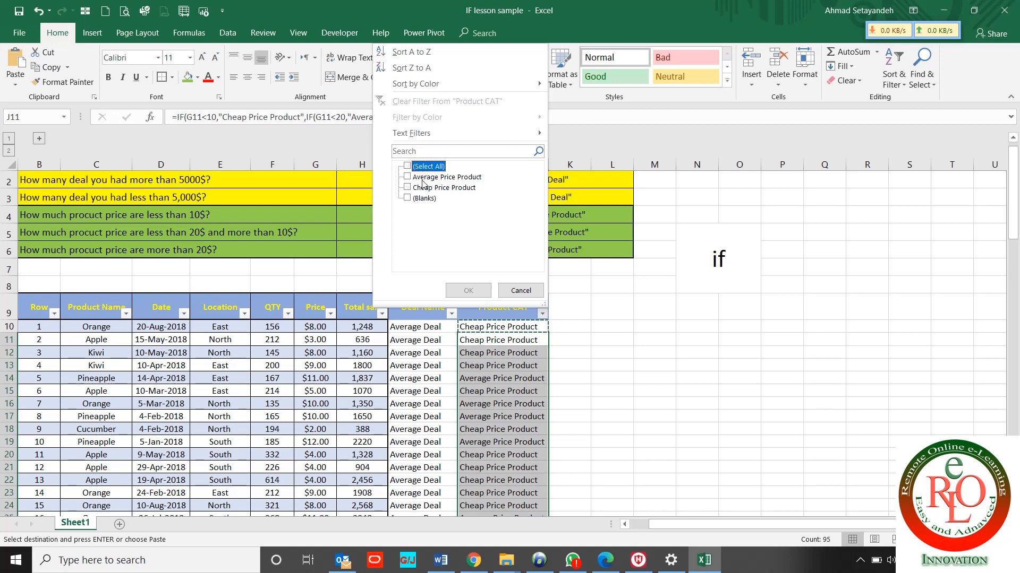
pyautogui.click(422, 177)
pyautogui.click(467, 289)
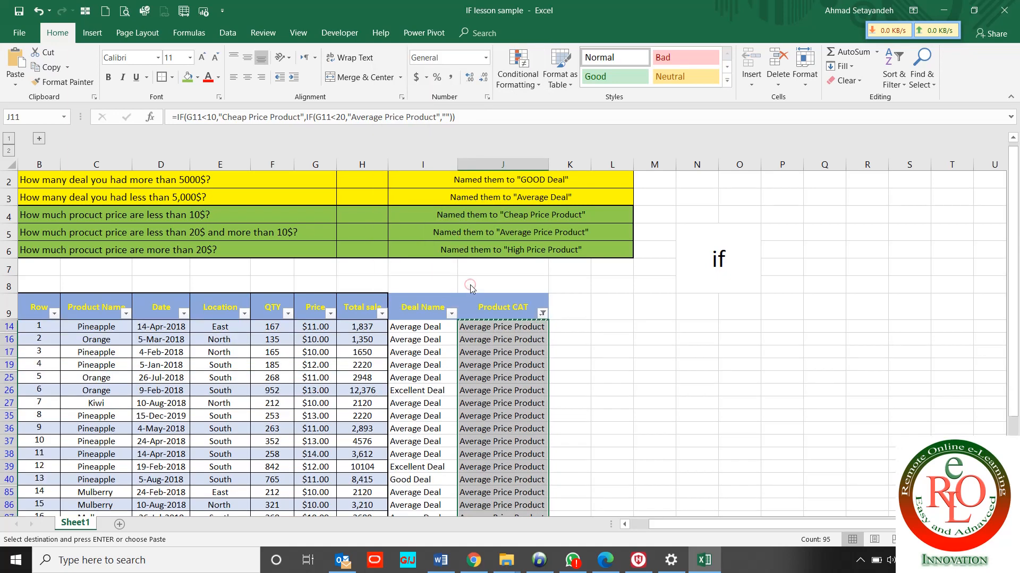
pyautogui.click(315, 352)
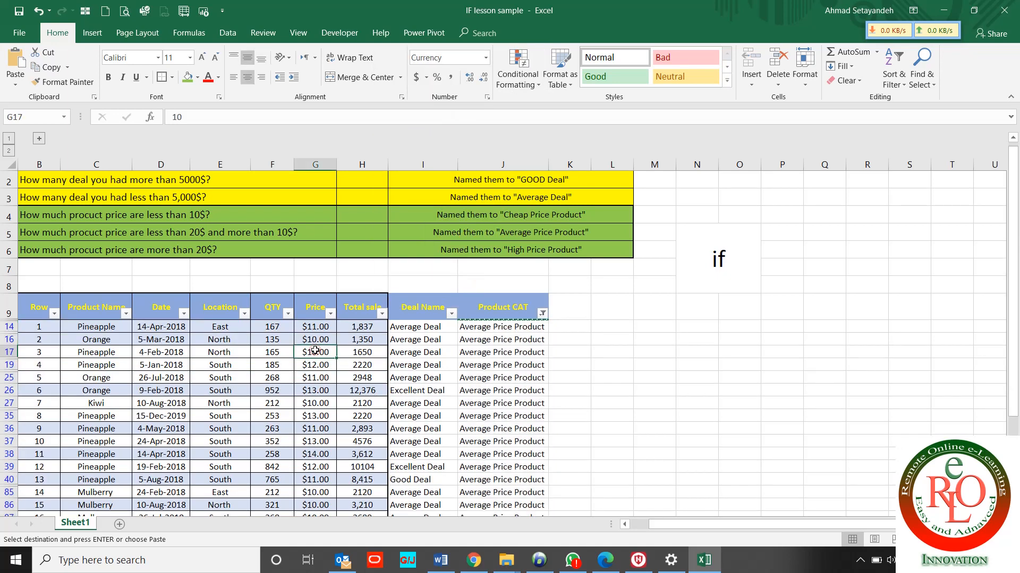
pyautogui.press('Down')
pyautogui.press('Down')
pyautogui.press('Down')
pyautogui.press('Down')
pyautogui.press('Down')
pyautogui.press('Down')
pyautogui.press('Down')
pyautogui.press('Down')
pyautogui.press('Down')
pyautogui.press('Down')
pyautogui.press('Down')
pyautogui.press('Down')
pyautogui.press('Down')
pyautogui.press('Down')
pyautogui.press('Down')
pyautogui.press('Down')
pyautogui.press('Down')
pyautogui.press('Down')
pyautogui.press('Down')
pyautogui.press('Down')
pyautogui.press('Down')
pyautogui.press('Down')
pyautogui.press('Down')
pyautogui.press('Down')
pyautogui.press('Down')
pyautogui.press('Down')
pyautogui.press('Down')
pyautogui.press('Down')
pyautogui.press('Down')
pyautogui.press('Down')
pyautogui.press('Down')
pyautogui.press('Down')
pyautogui.press('Down')
pyautogui.press('Down')
pyautogui.press('Down')
pyautogui.press('Down')
pyautogui.press('Down')
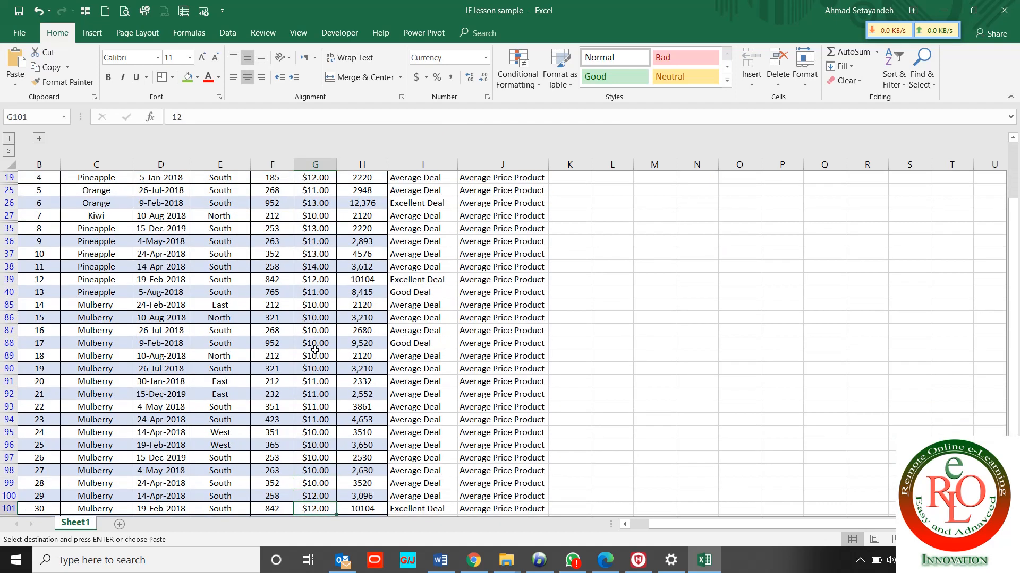
pyautogui.press('Up')
pyautogui.press('Up')
pyautogui.press('Up')
pyautogui.press('Up')
pyautogui.press('Up')
pyautogui.press('Up')
pyautogui.press('Up')
pyautogui.press('Up')
pyautogui.press('Up')
pyautogui.press('Up')
pyautogui.press('Up')
pyautogui.press('Up')
pyautogui.press('Up')
pyautogui.press('Up')
pyautogui.press('Up')
pyautogui.press('Up')
pyautogui.press('Up')
pyautogui.press('Up')
pyautogui.press('Up')
pyautogui.press('Up')
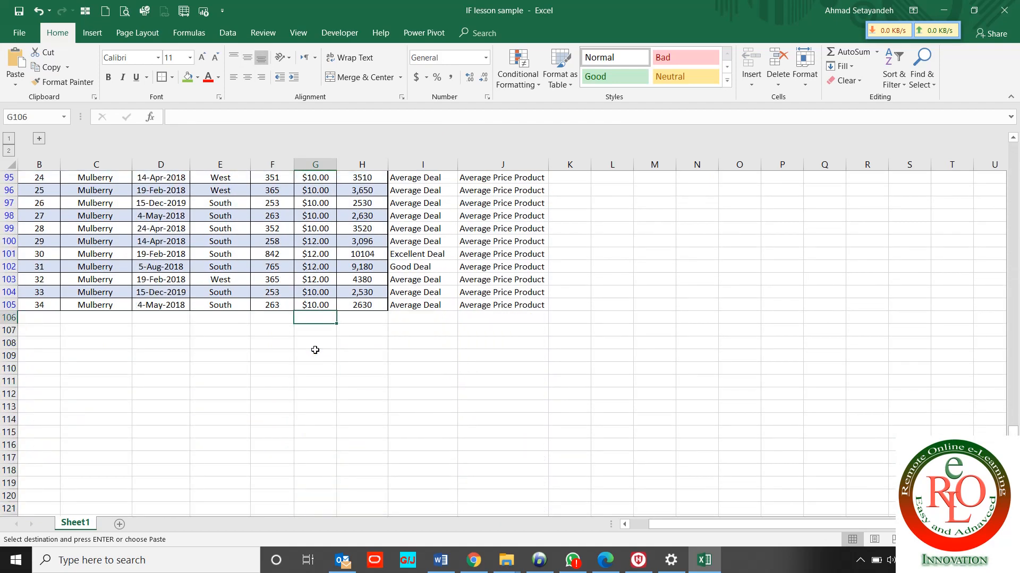
pyautogui.press('Up')
pyautogui.press('Up')
pyautogui.press('Up')
pyautogui.press('Up')
pyautogui.press('Up')
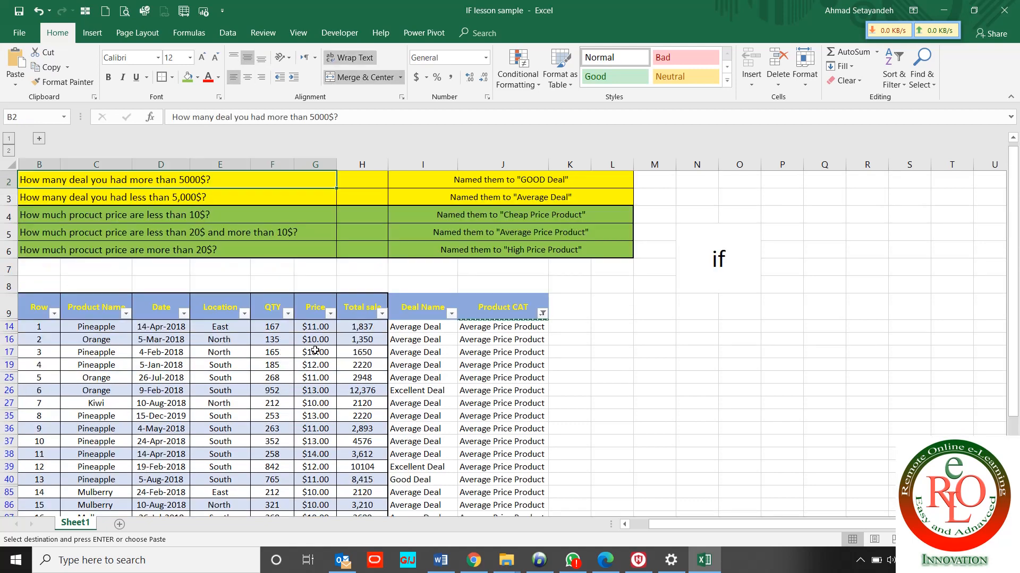
pyautogui.press('Down')
pyautogui.press('Down')
pyautogui.press('Down')
pyautogui.press('Down')
pyautogui.press('Down')
pyautogui.press('Down')
pyautogui.press('Down')
pyautogui.press('Down')
pyautogui.press('Down')
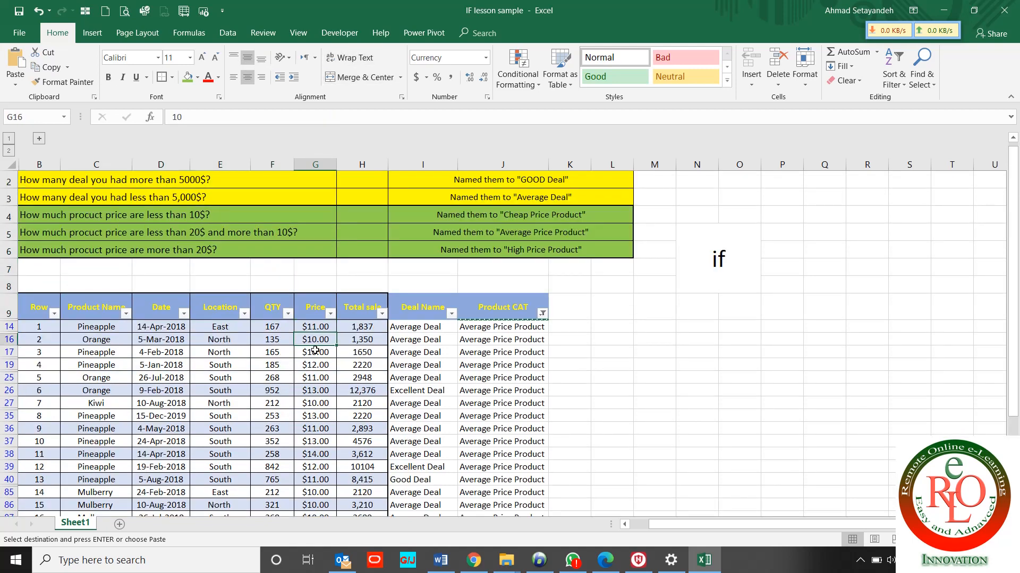
# Clear the Product CAT filter so all rows show again
pyautogui.click(542, 315)
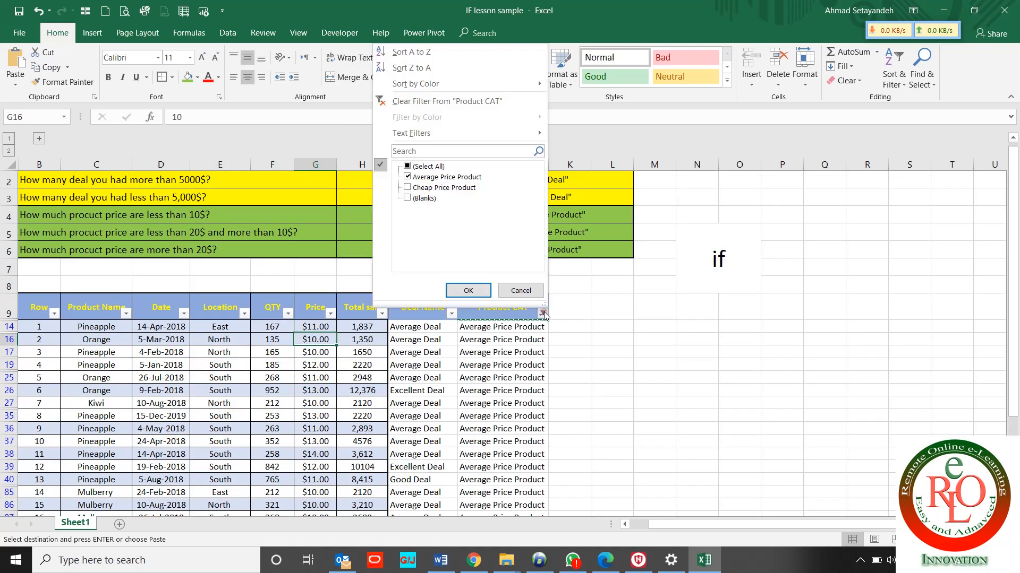
pyautogui.click(437, 103)
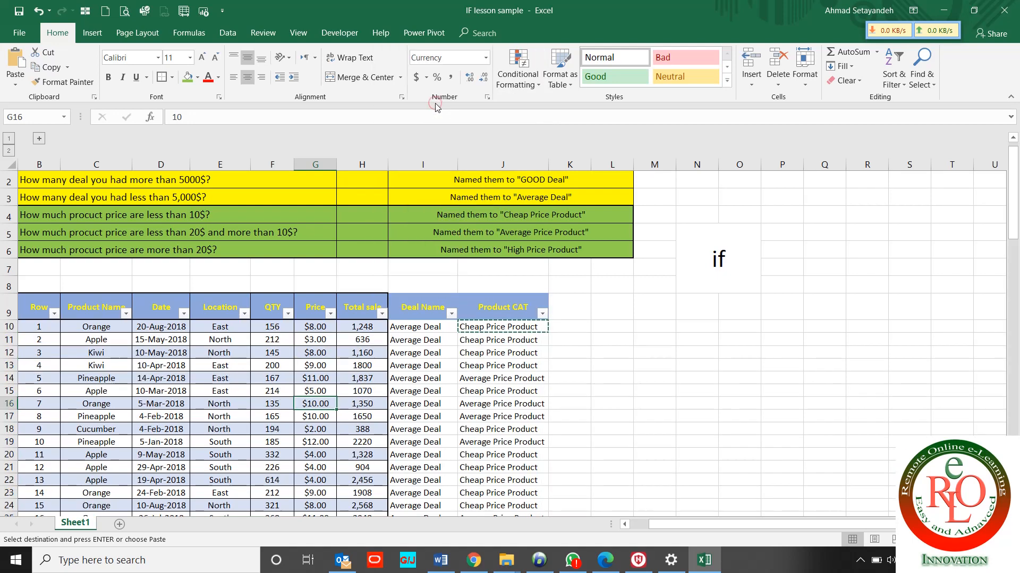
pyautogui.click(477, 249)
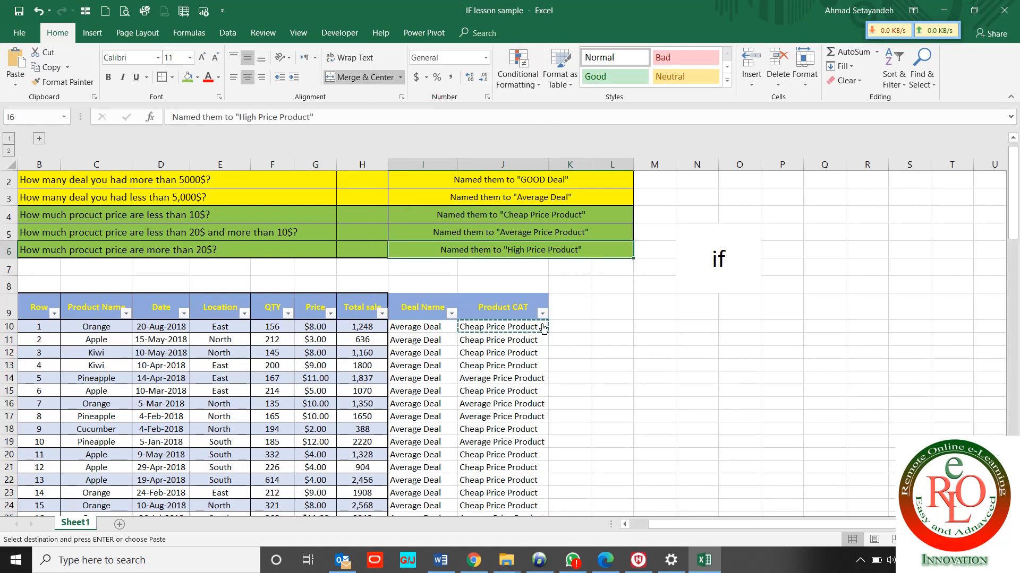
# Put 'High Price Product' in the last empty quotes of J10's formula
pyautogui.click(519, 328)
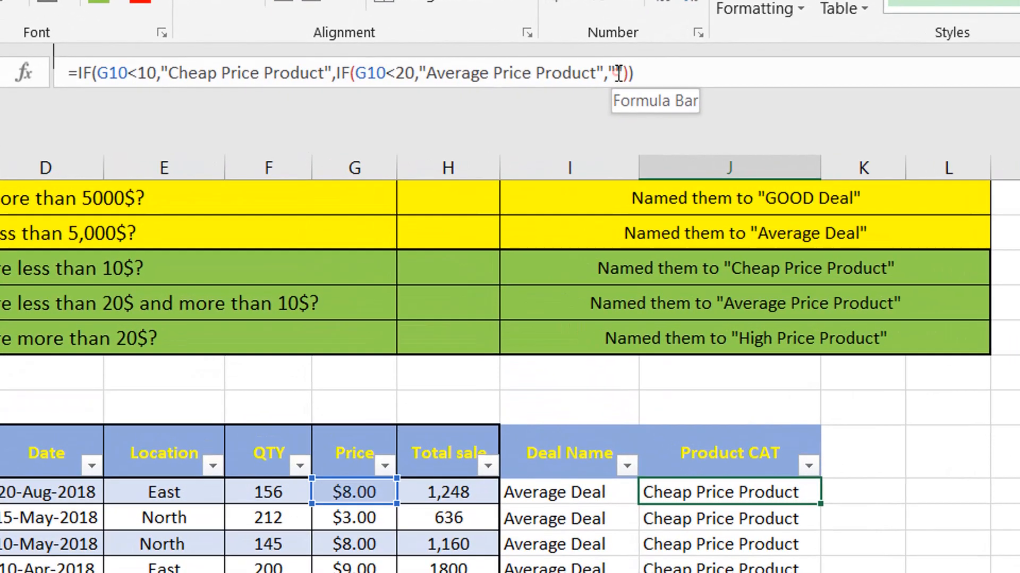
pyautogui.click(447, 117)
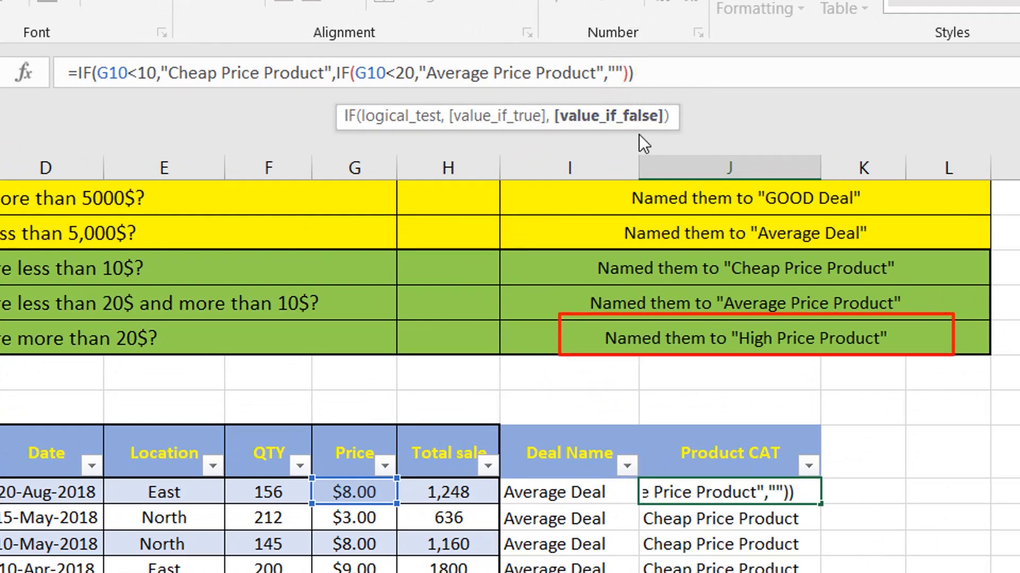
pyautogui.write('High Pr')
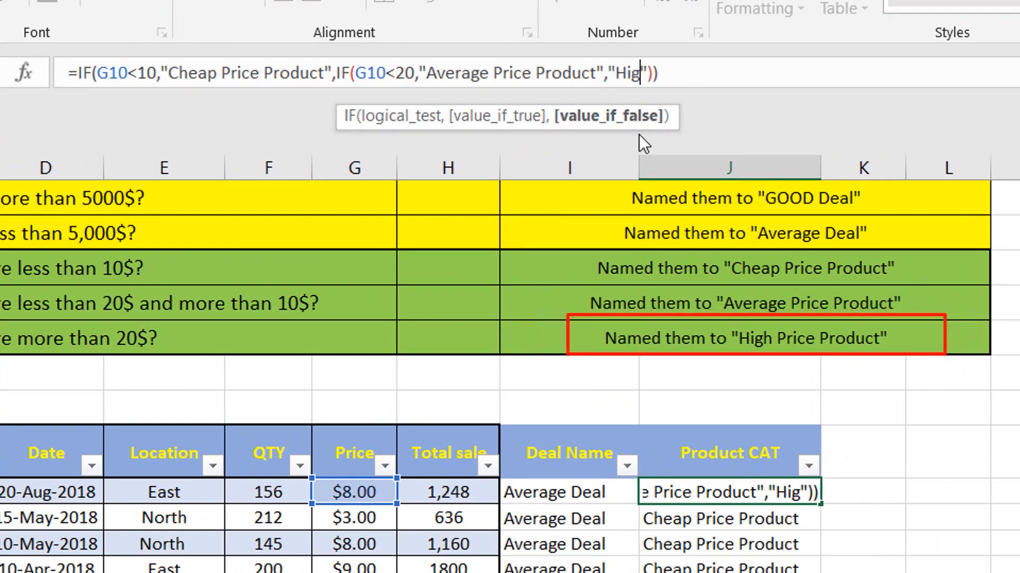
pyautogui.write('ice Prod')
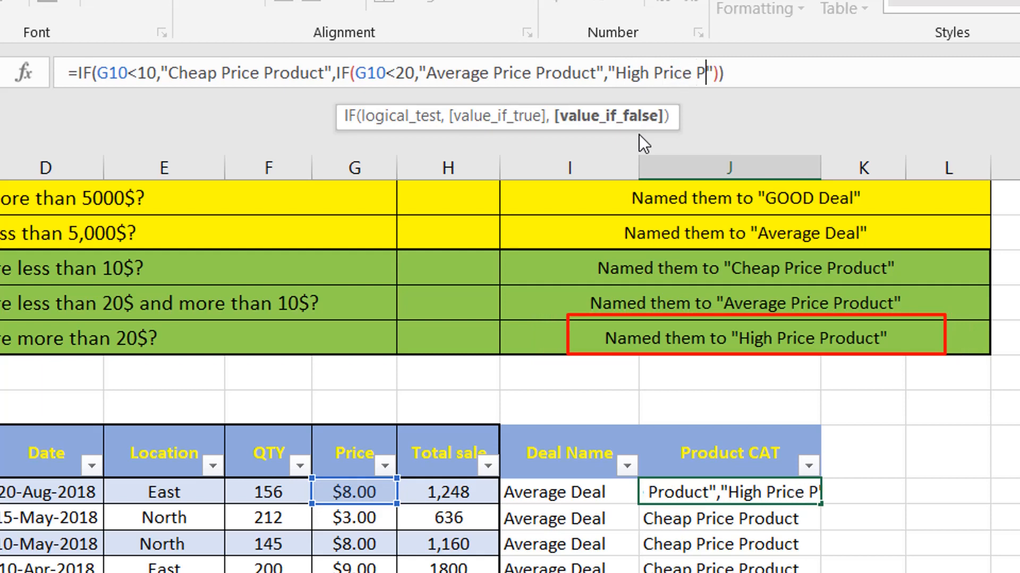
pyautogui.write('uct')
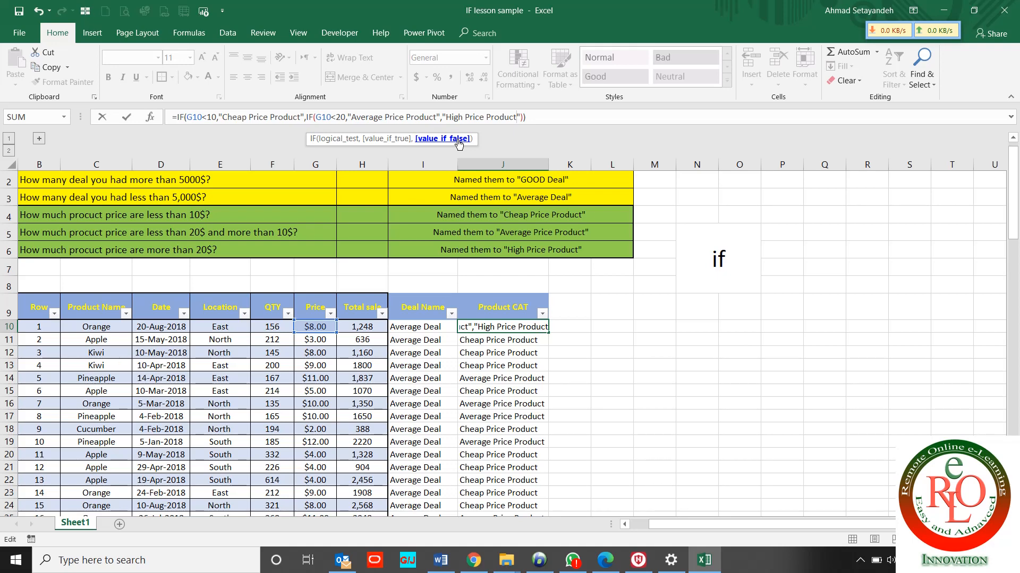
pyautogui.press('Return')
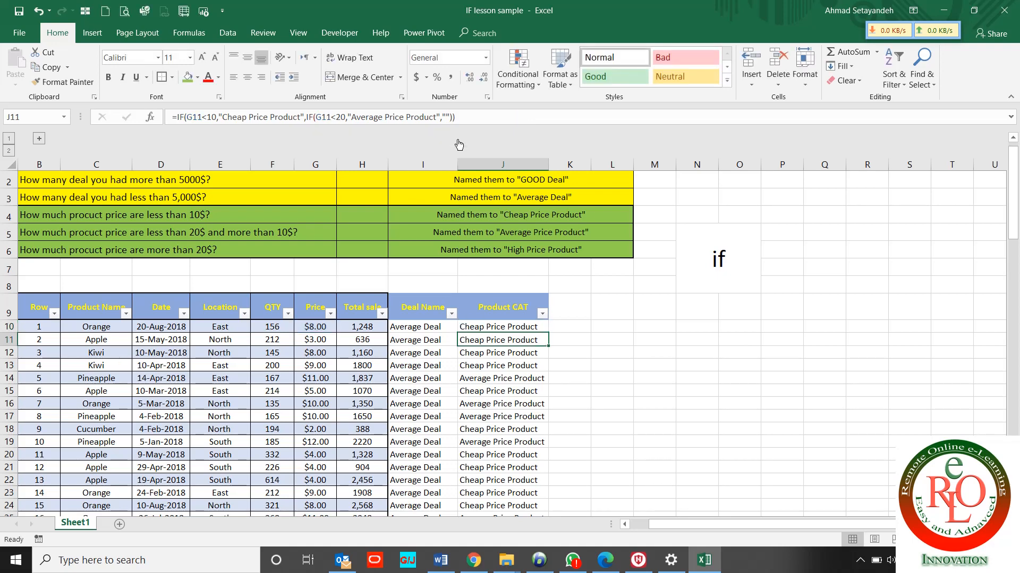
# Paste J10's three-level nested IF into J11:J105
pyautogui.keyDown('shift'); pyautogui.click(487, 327); pyautogui.keyUp('shift')
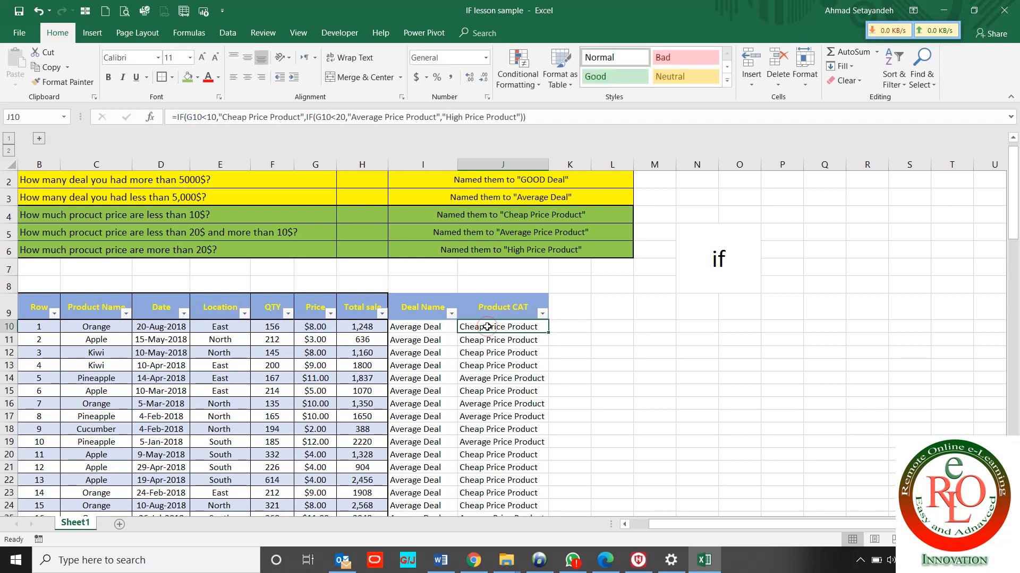
pyautogui.hotkey('ctrl', 'c')
pyautogui.hotkey('ctrl', 'shift', 'Down')
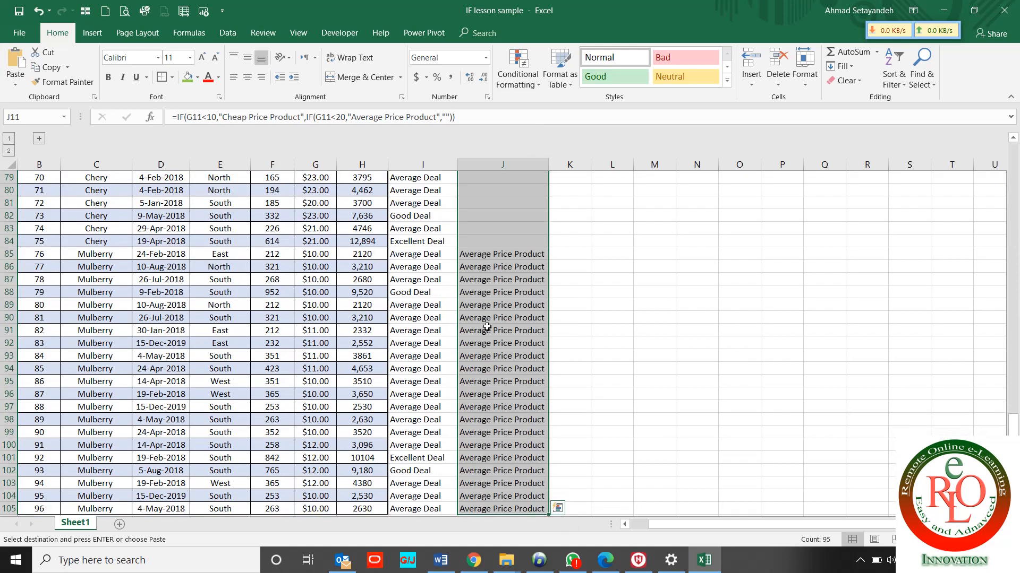
pyautogui.click(487, 327)
pyautogui.hotkey('ctrl', 'v')
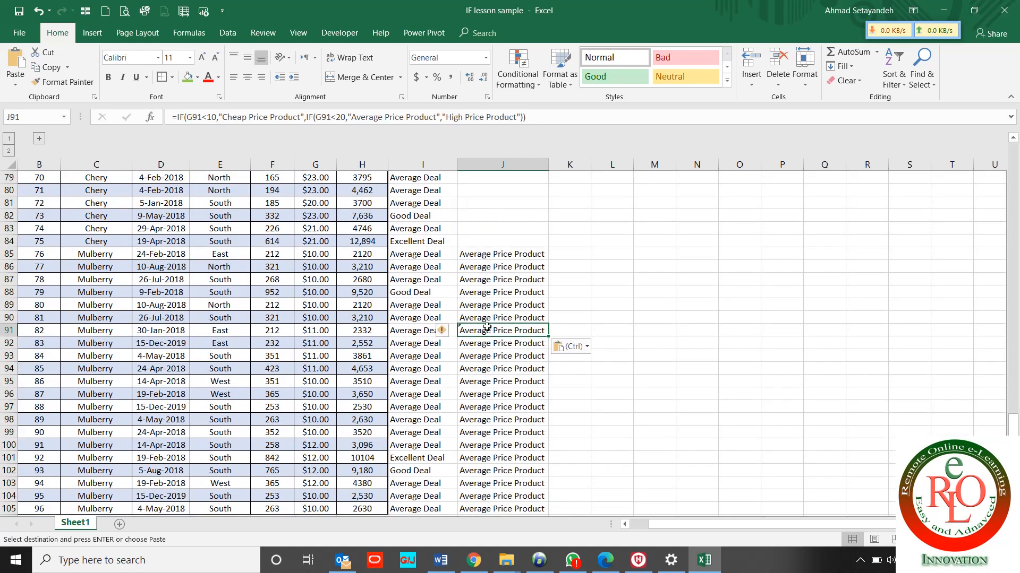
pyautogui.hotkey('ctrl', 'Down')
pyautogui.hotkey('ctrl', 'shift', 'Up')
pyautogui.hotkey('ctrl', 'v')
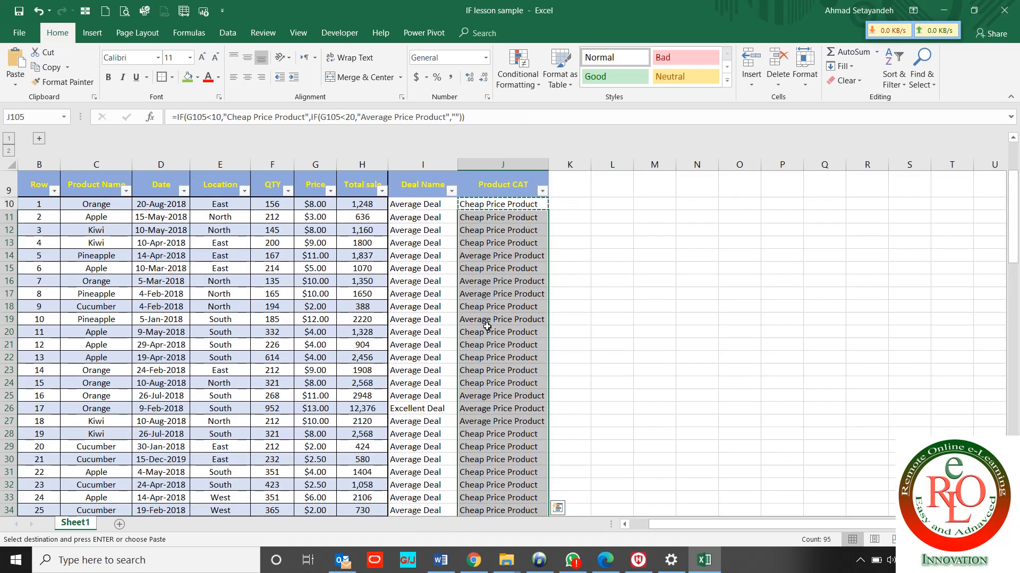
pyautogui.hotkey('ctrl', 'v')
pyautogui.hotkey('ctrl', 'Up')
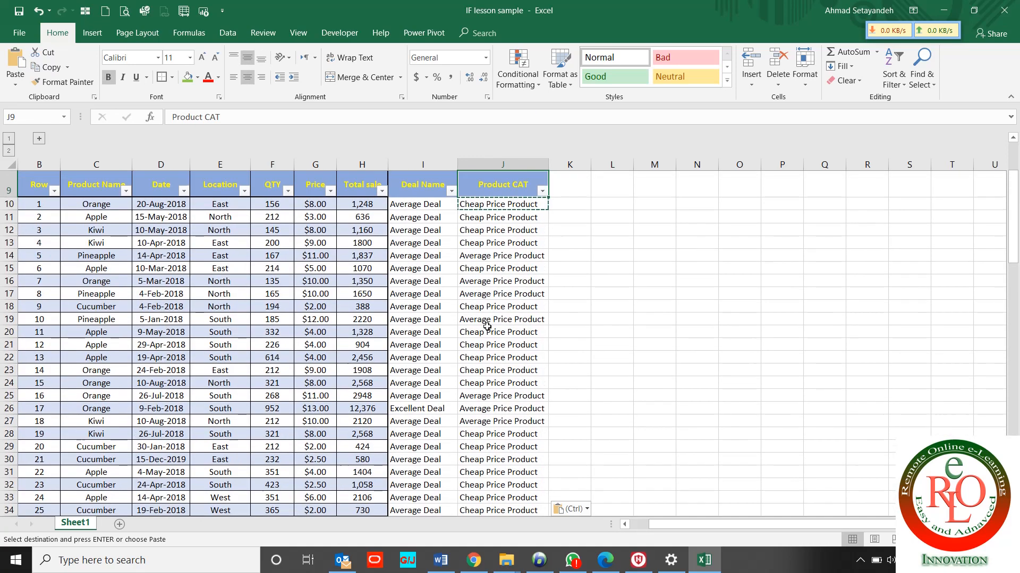
# Inspect the Product CAT filter list, then review the Deal Name and Product CAT headers and J10
pyautogui.click(541, 192)
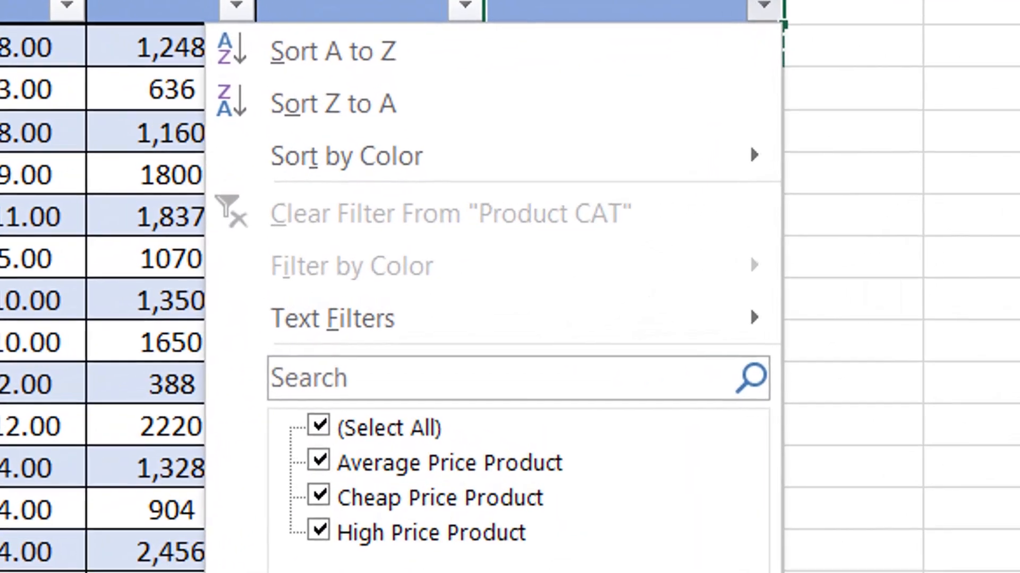
pyautogui.press('Escape')
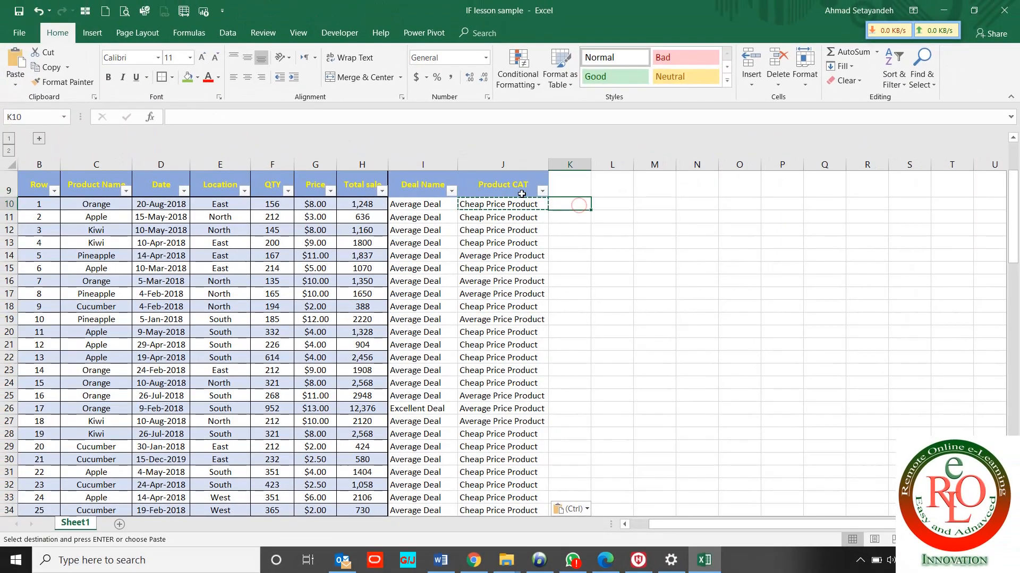
pyautogui.click(430, 176)
pyautogui.click(481, 182)
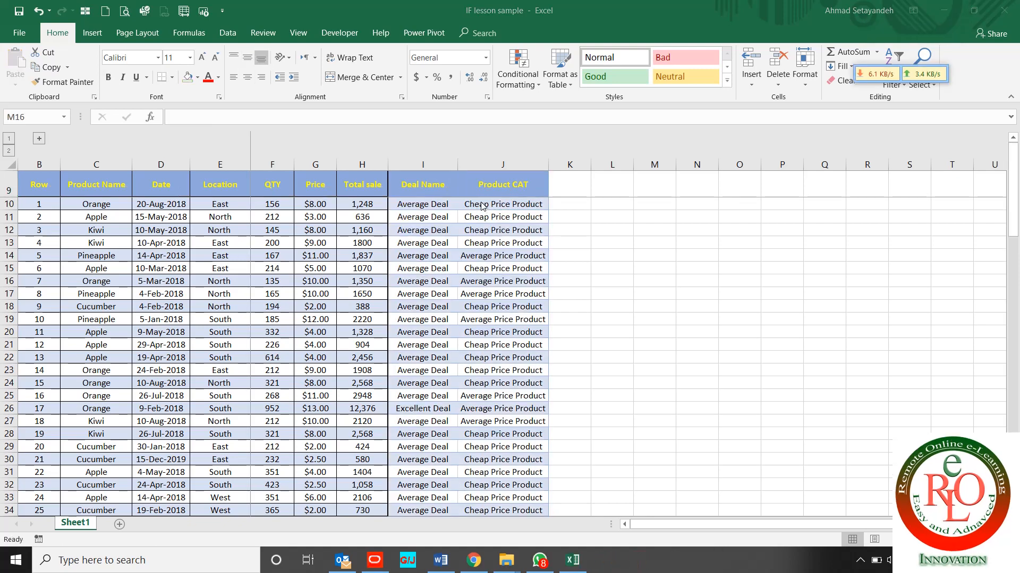
pyautogui.click(486, 205)
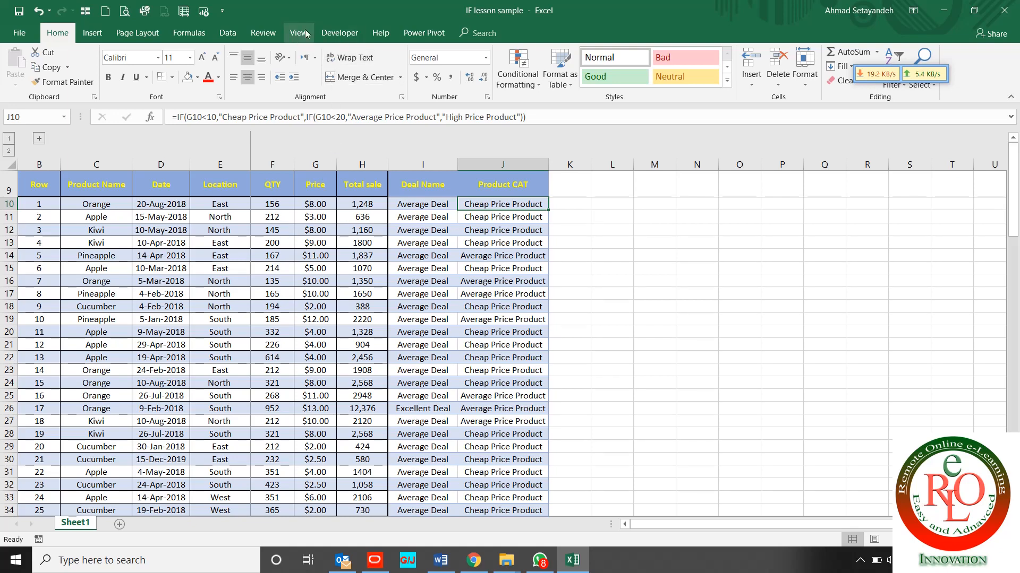
# Convert A9:J105 into a table with headers and name it PRD
pyautogui.click(91, 35)
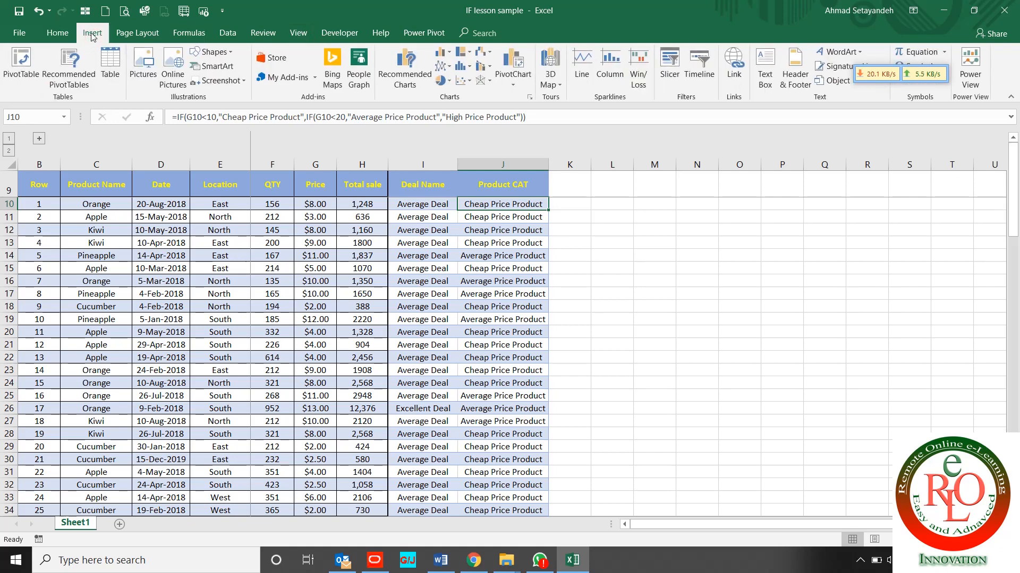
pyautogui.click(111, 69)
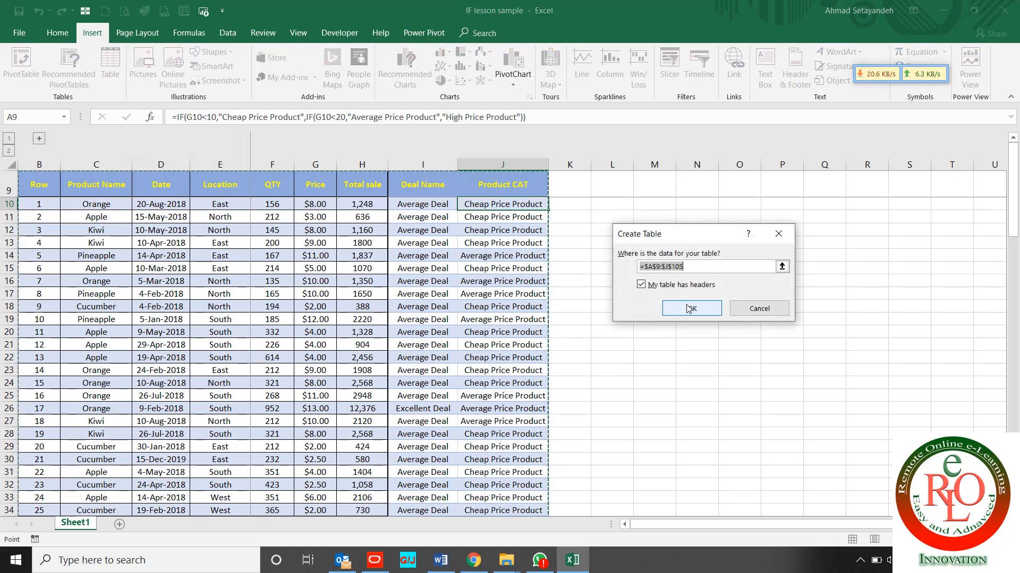
pyautogui.click(689, 309)
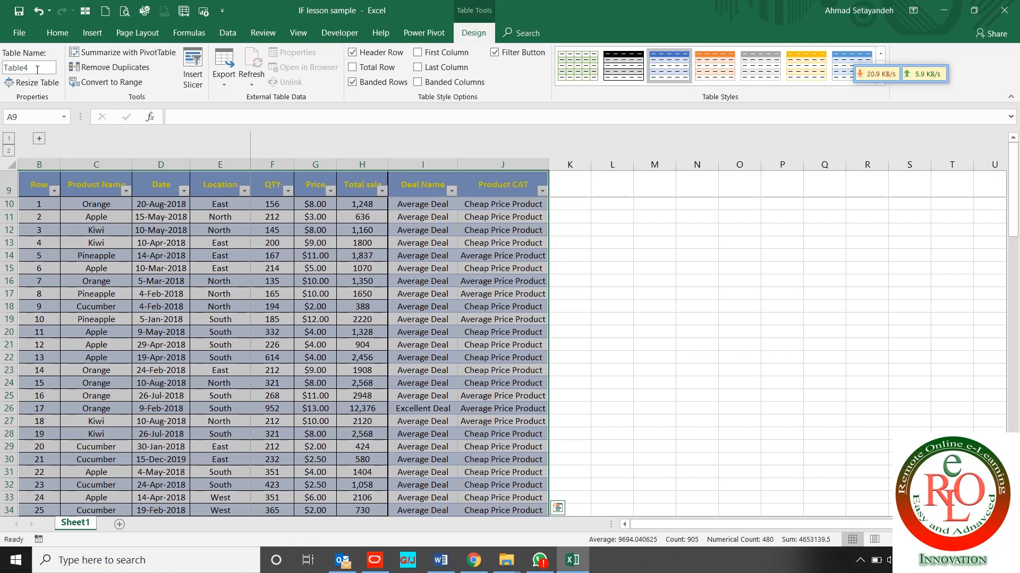
pyautogui.click(38, 68)
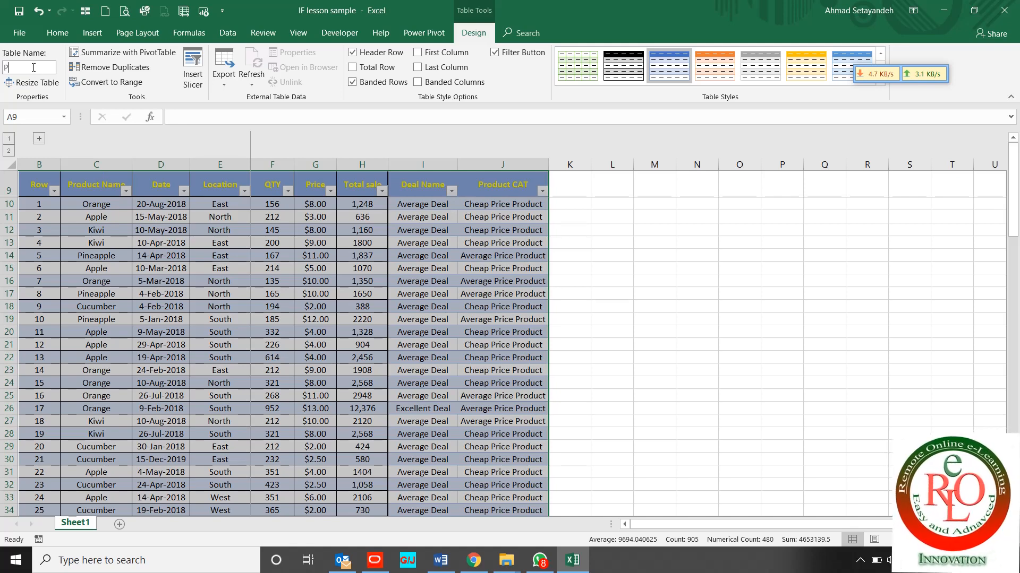
pyautogui.write('PRD')
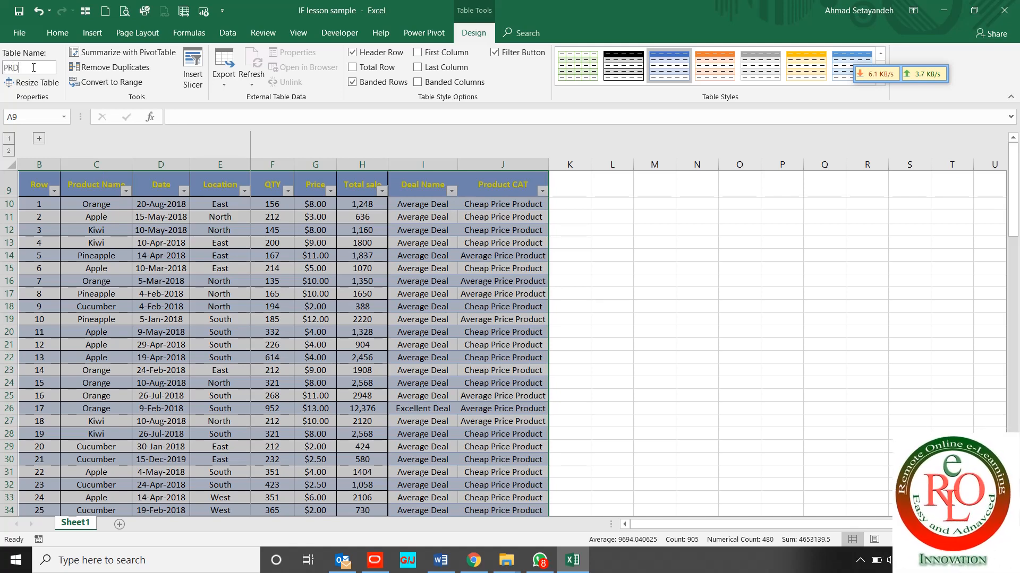
pyautogui.click(238, 285)
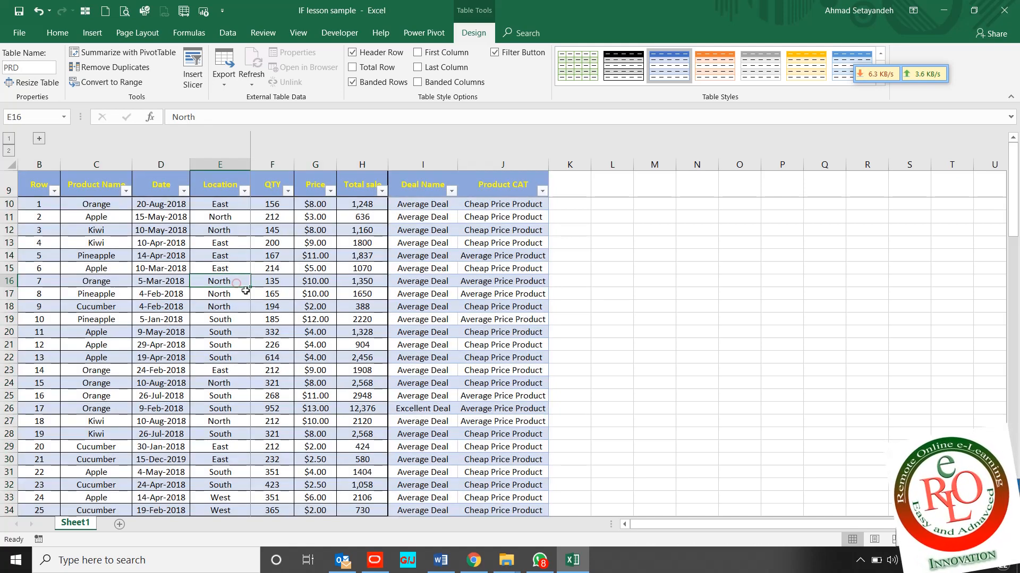
# Insert slicers for the Product Name, Deal Name and Product CAT columns of the PRD table
pyautogui.click(230, 268)
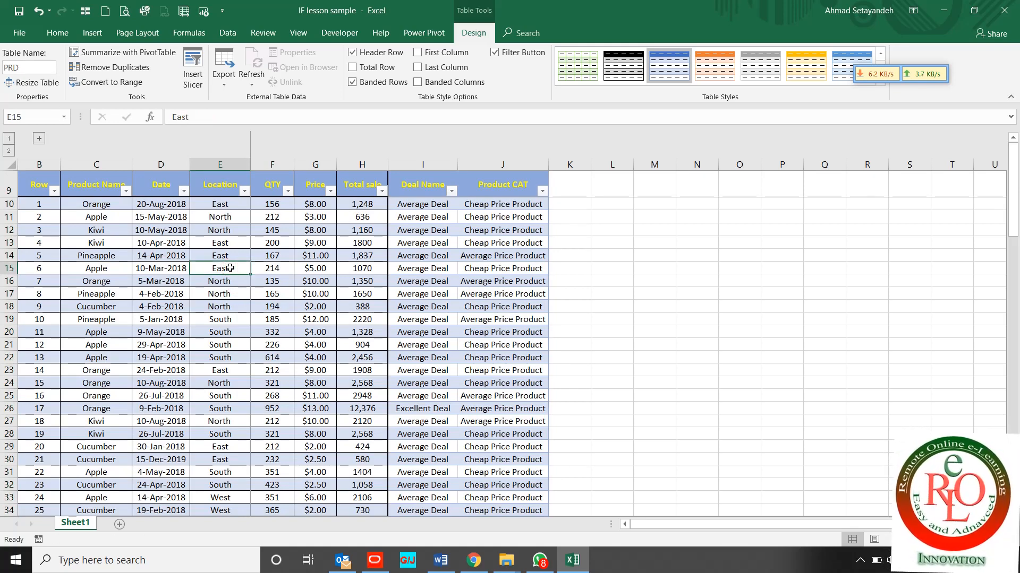
pyautogui.click(192, 69)
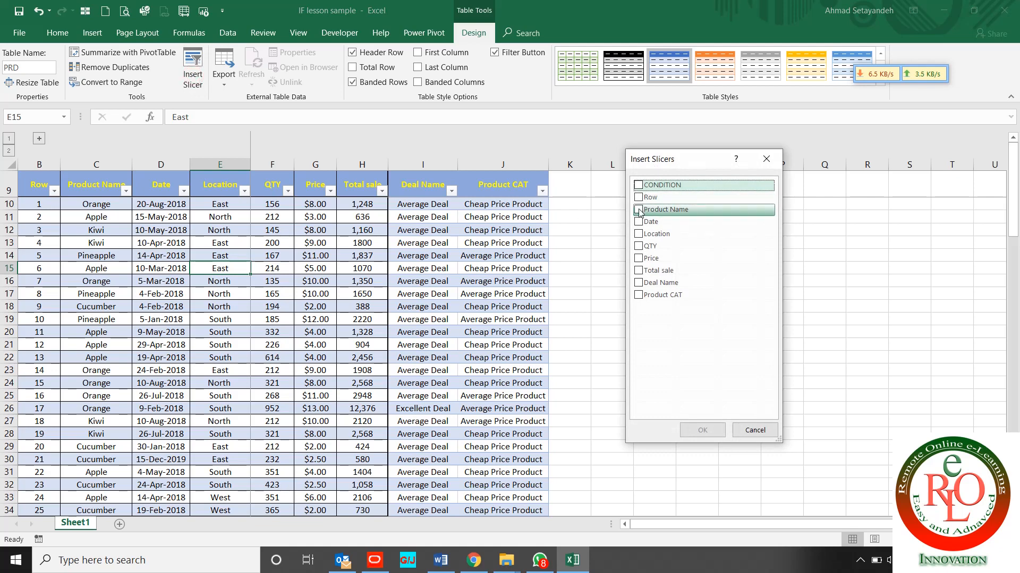
pyautogui.click(638, 210)
pyautogui.click(638, 285)
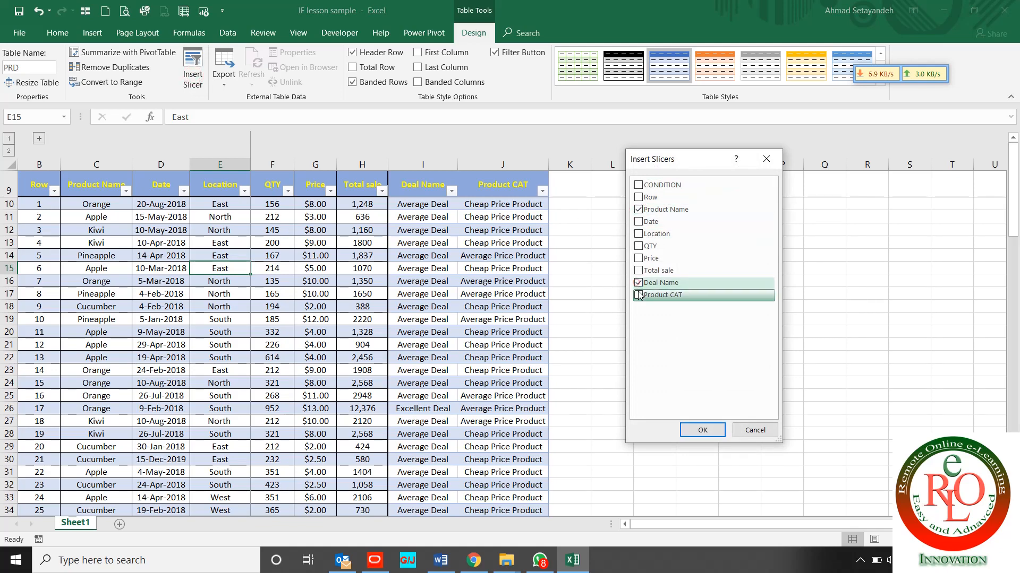
pyautogui.click(639, 295)
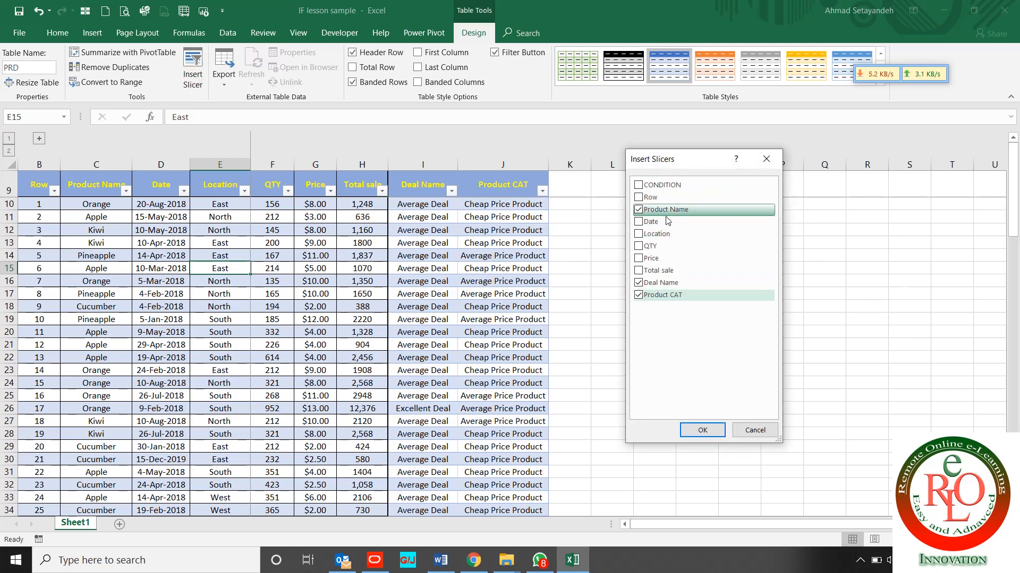
pyautogui.click(702, 430)
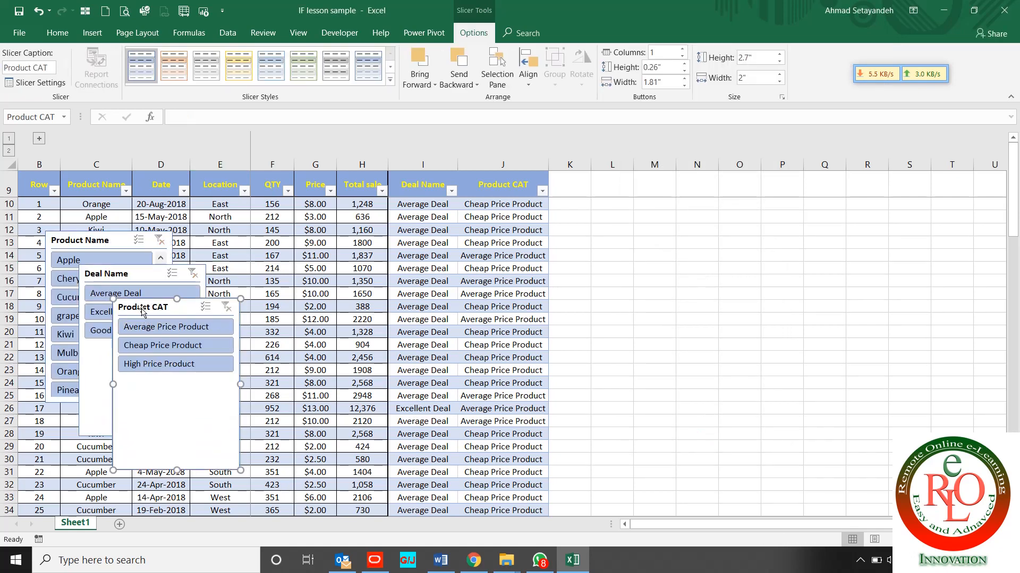
# Line up the Product CAT, Deal Name and Product Name slicers beside the table in columns K–S
pyautogui.moveTo(155, 299); pyautogui.dragTo(874, 176)
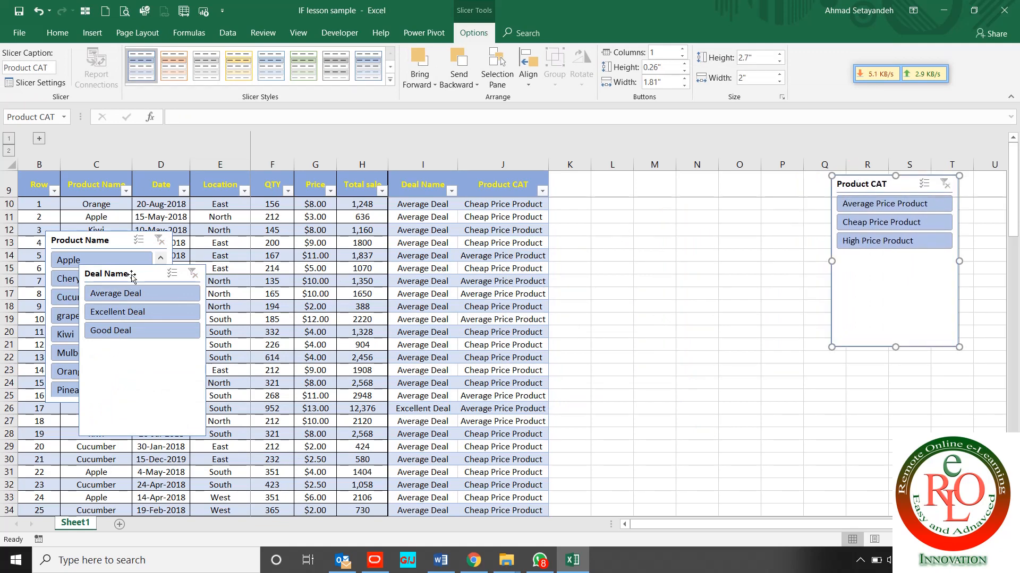
pyautogui.moveTo(134, 278); pyautogui.dragTo(533, 206)
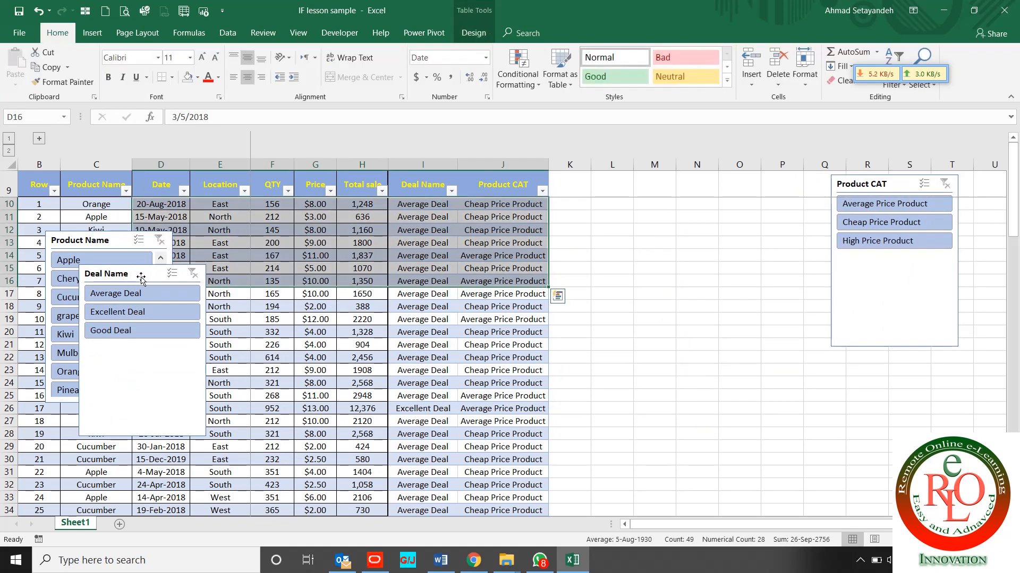
pyautogui.moveTo(152, 273); pyautogui.dragTo(762, 188)
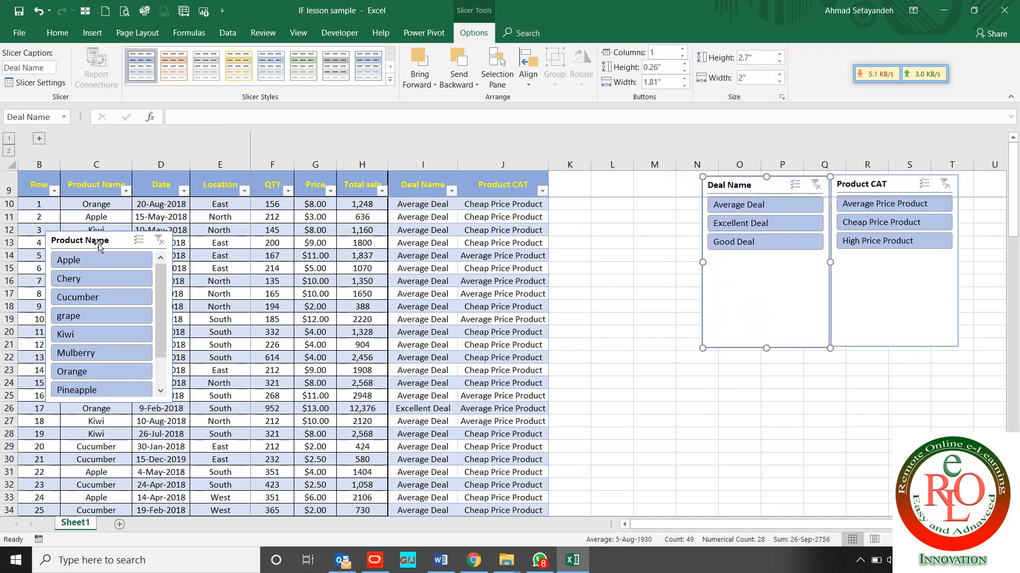
pyautogui.click(97, 244)
pyautogui.moveTo(97, 244); pyautogui.dragTo(621, 189)
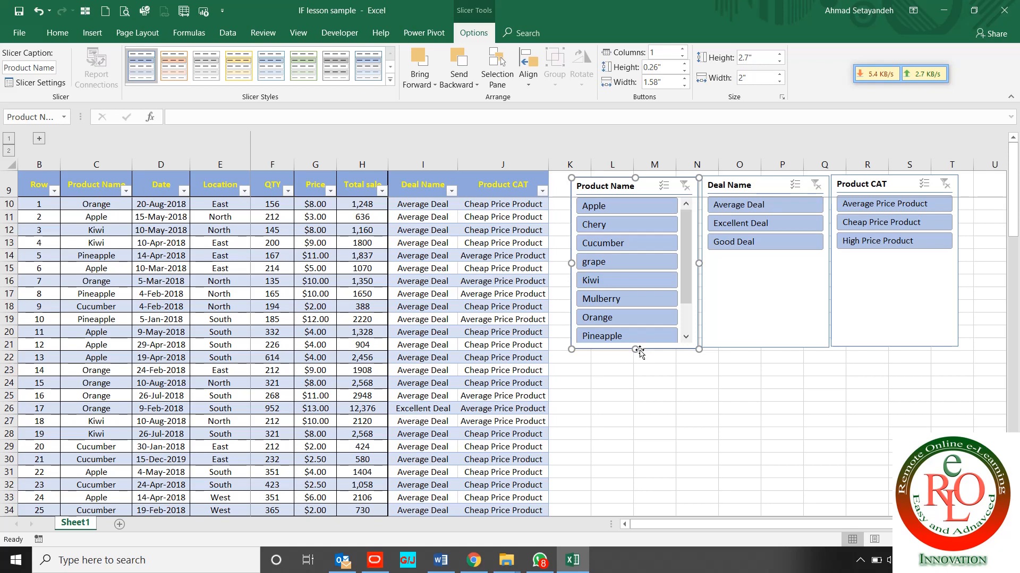
# Lengthen the Product Name slicer to show pomegranate, then filter to Excellent Deal (9 of 96 records)
pyautogui.moveTo(635, 349); pyautogui.dragTo(627, 424)
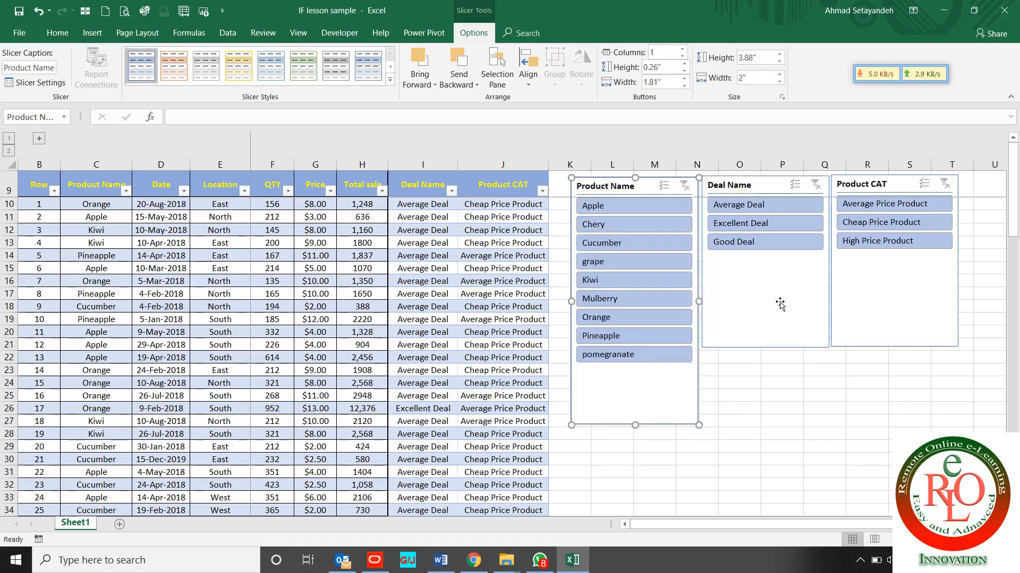
pyautogui.click(779, 301)
pyautogui.click(763, 223)
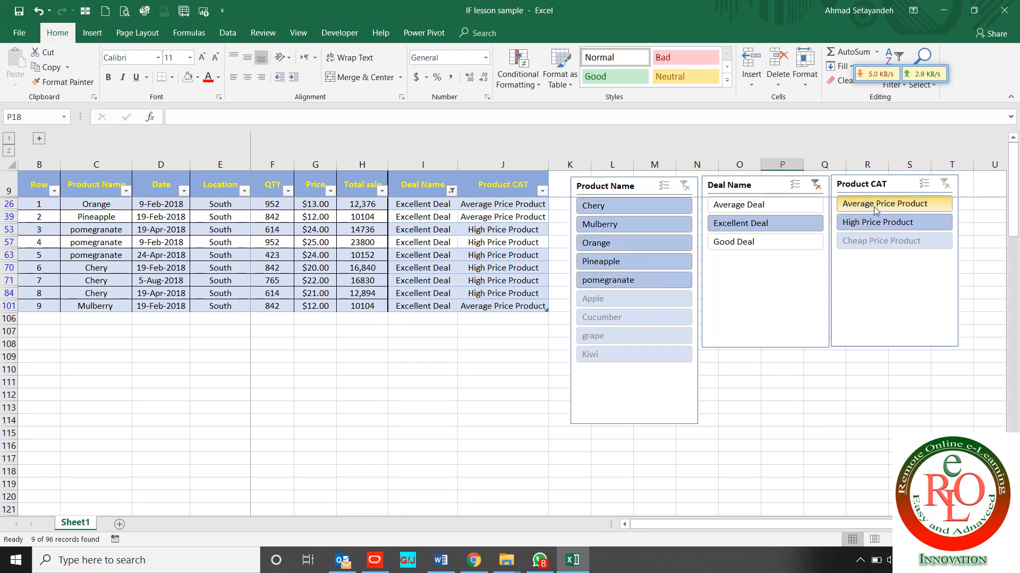
# Select High Price Product in the Product CAT slicer and clear the Deal Name filter
pyautogui.click(867, 227)
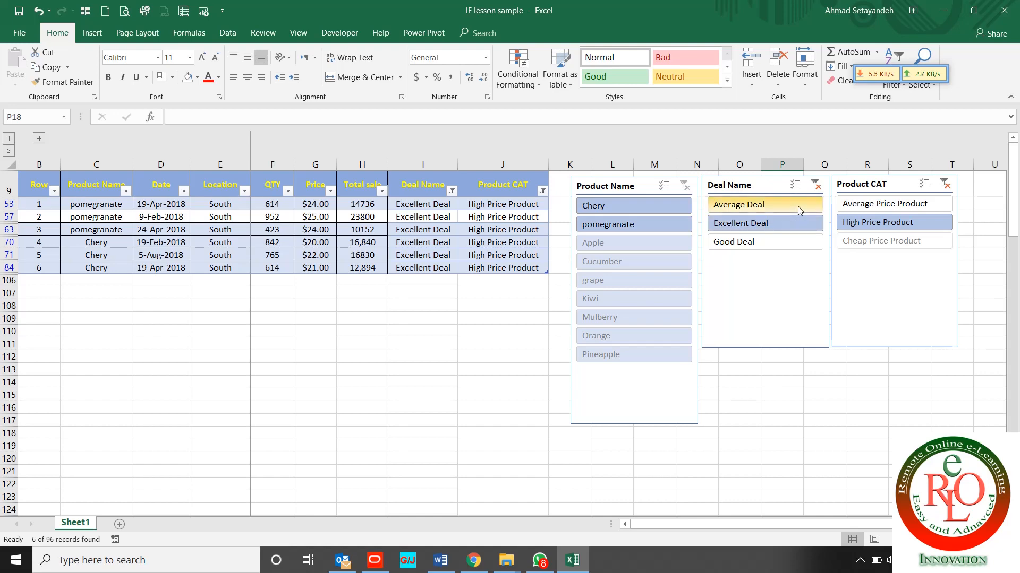
pyautogui.click(815, 184)
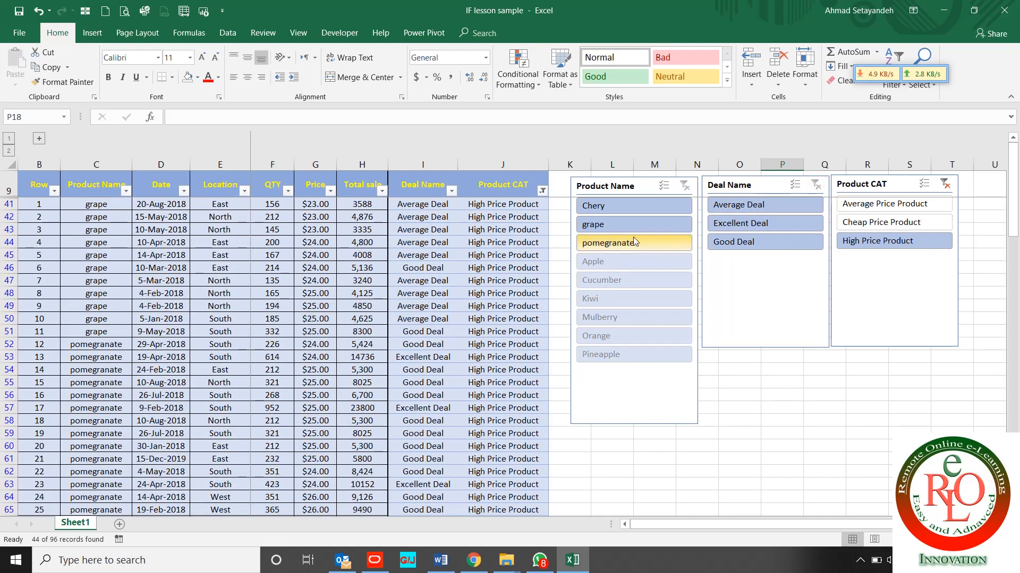